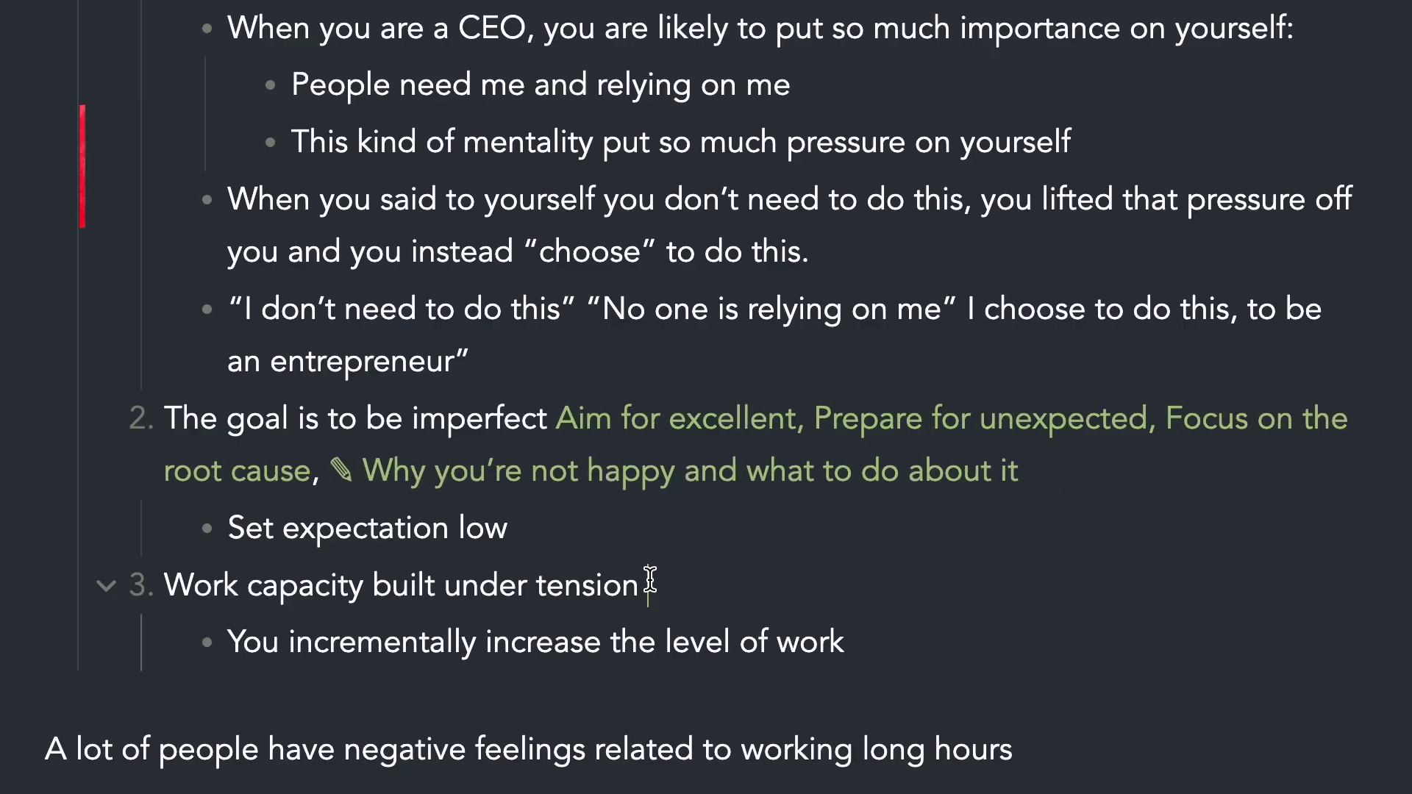
Open the 'Aim for excellent, Prepare for unexpected, Focus on the root cause' note in its own new tab
click(689, 425)
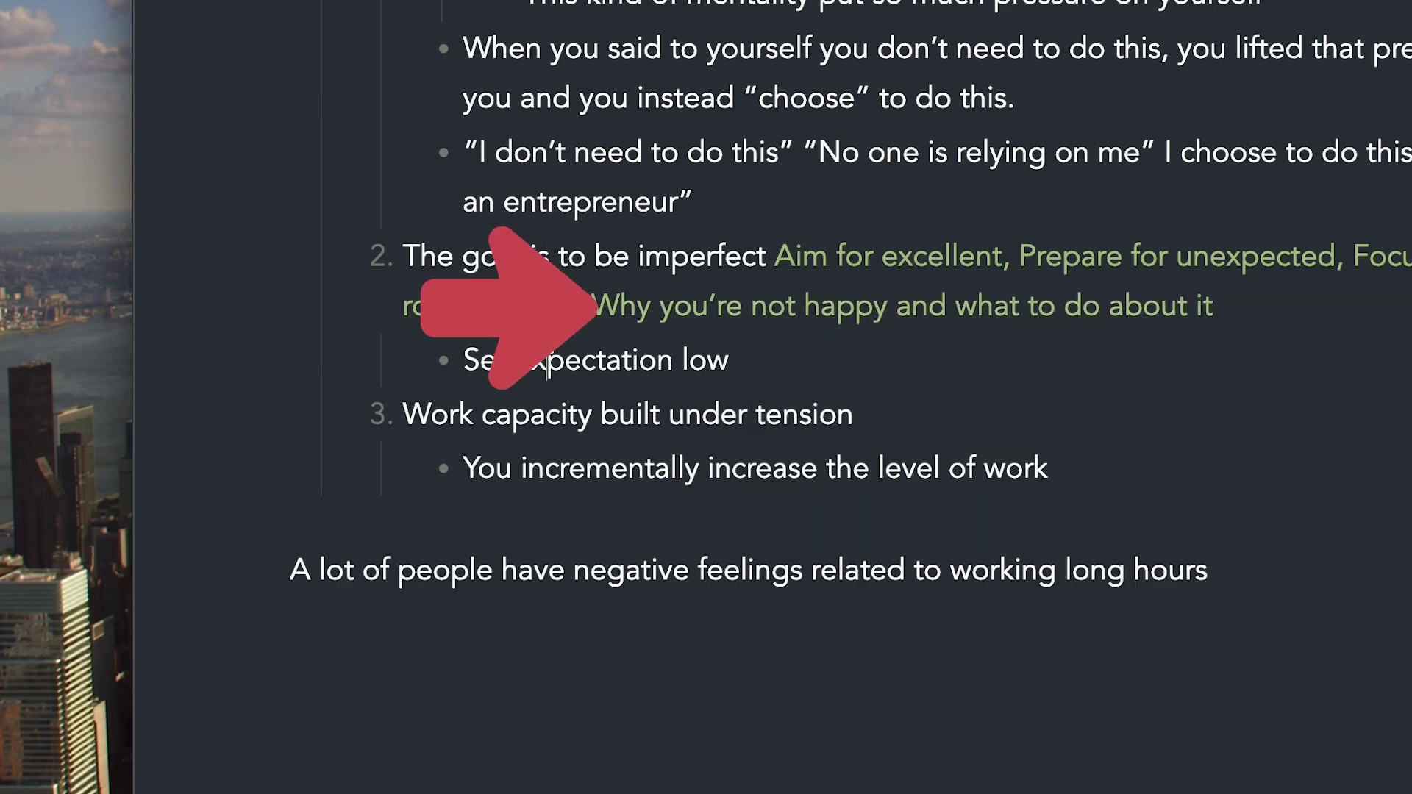
click(608, 306)
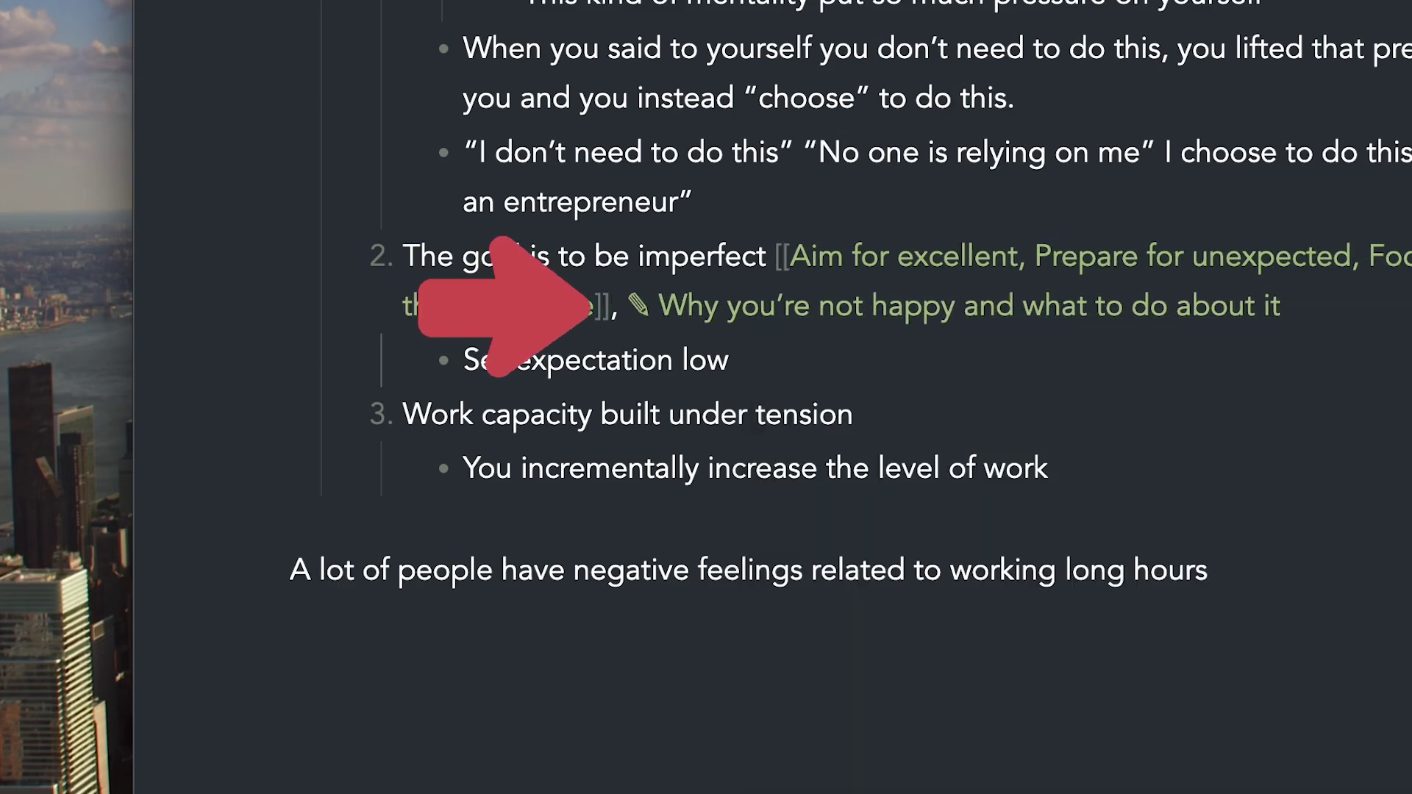
key(alt+Return)
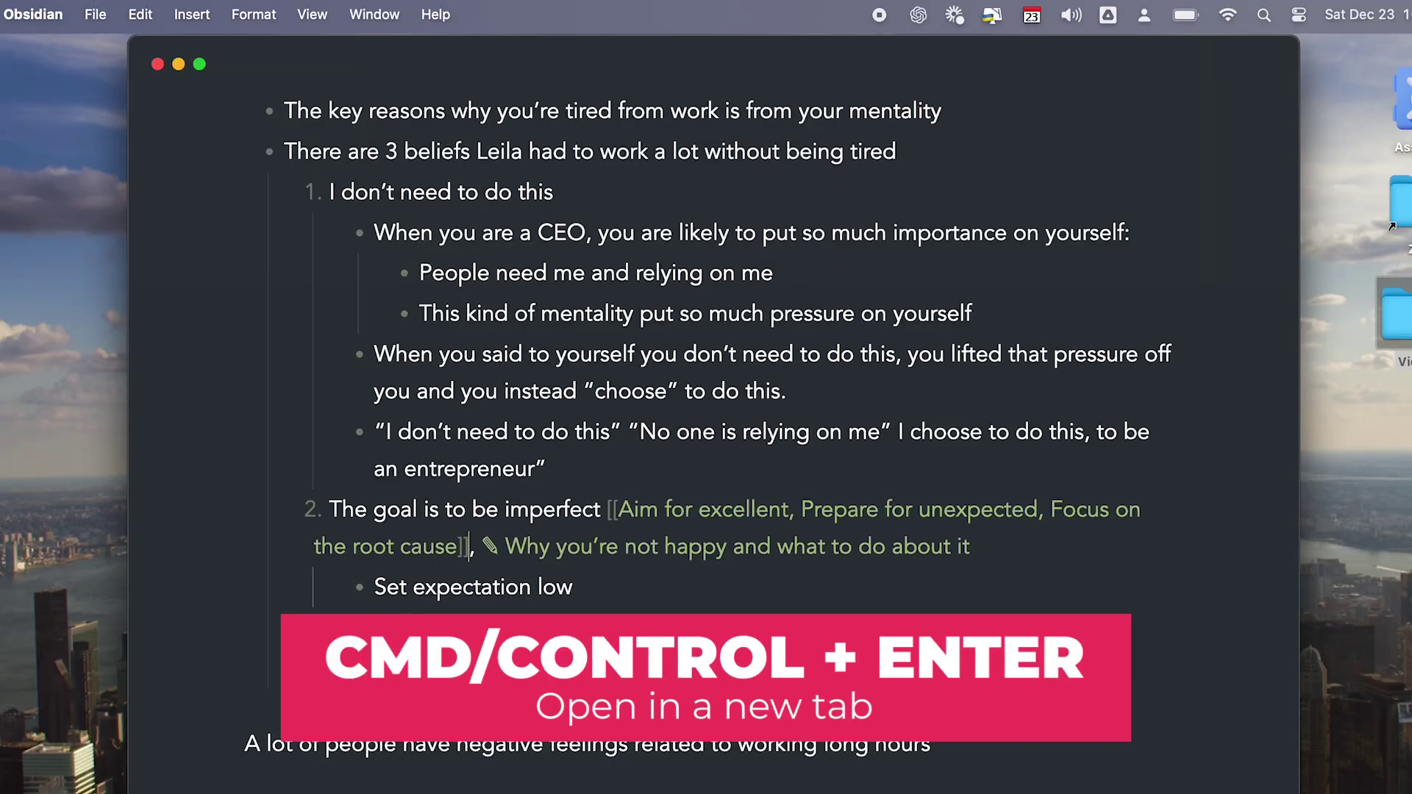
key(super+Return)
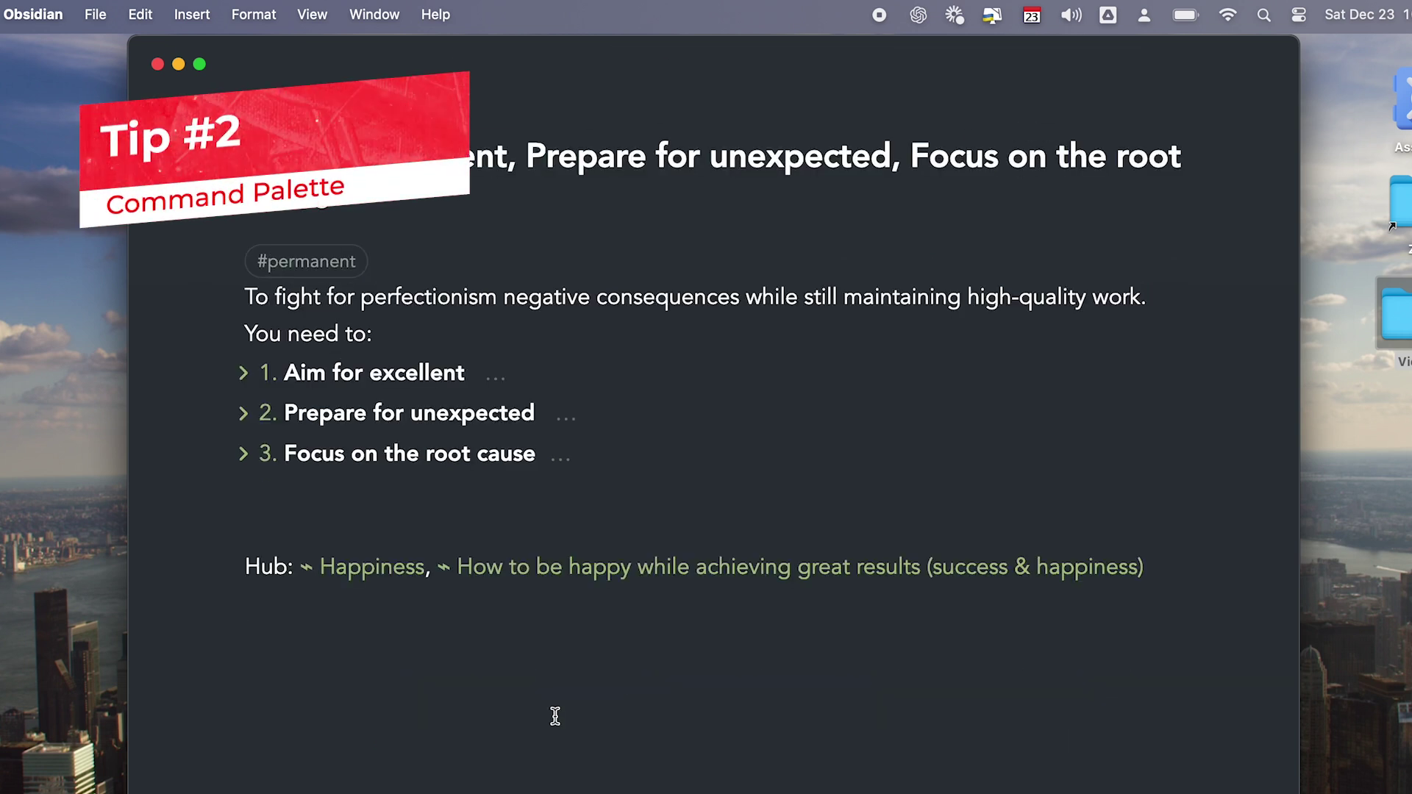
Filter the Core plugins settings by 'sla' to show the Slash commands plugin enabled
key(super+p)
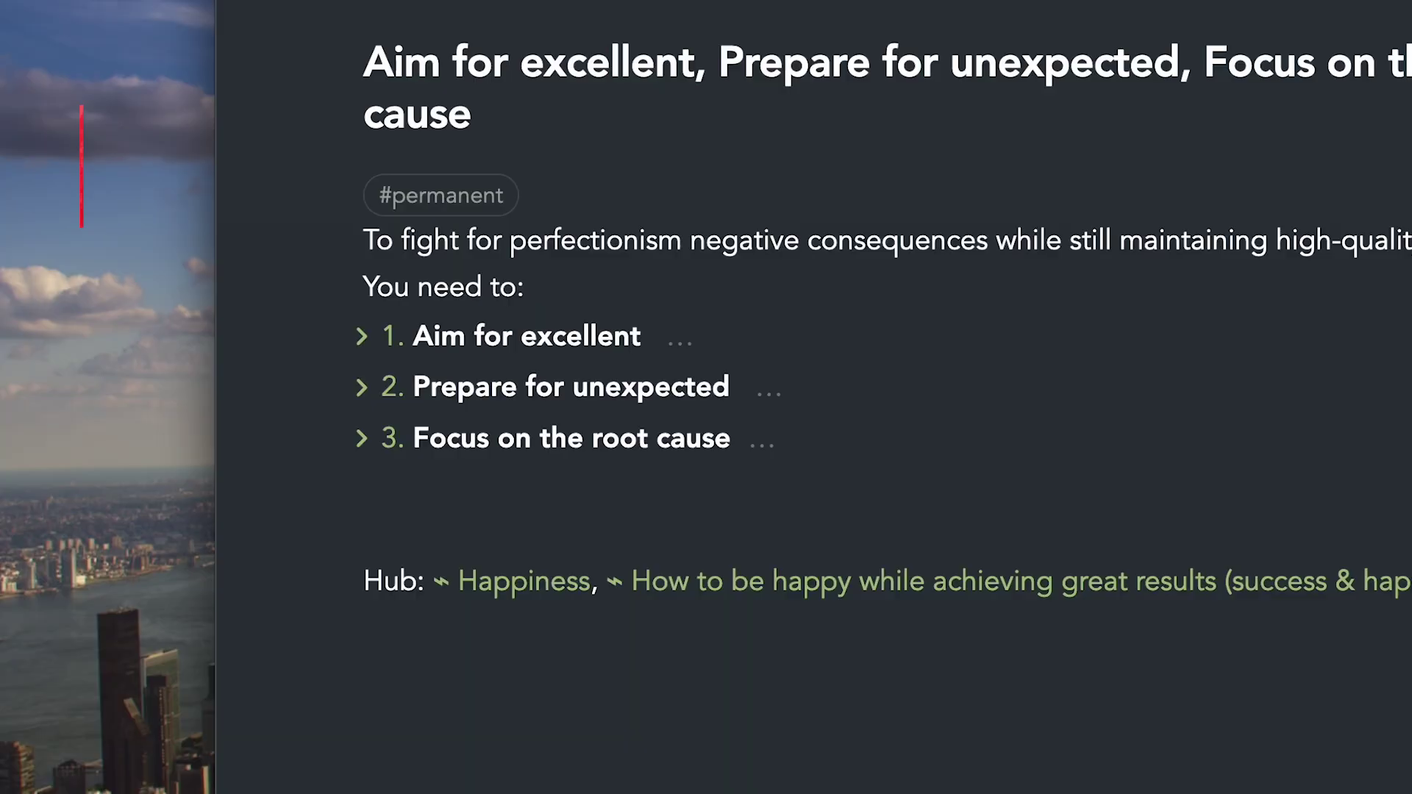
text(/)
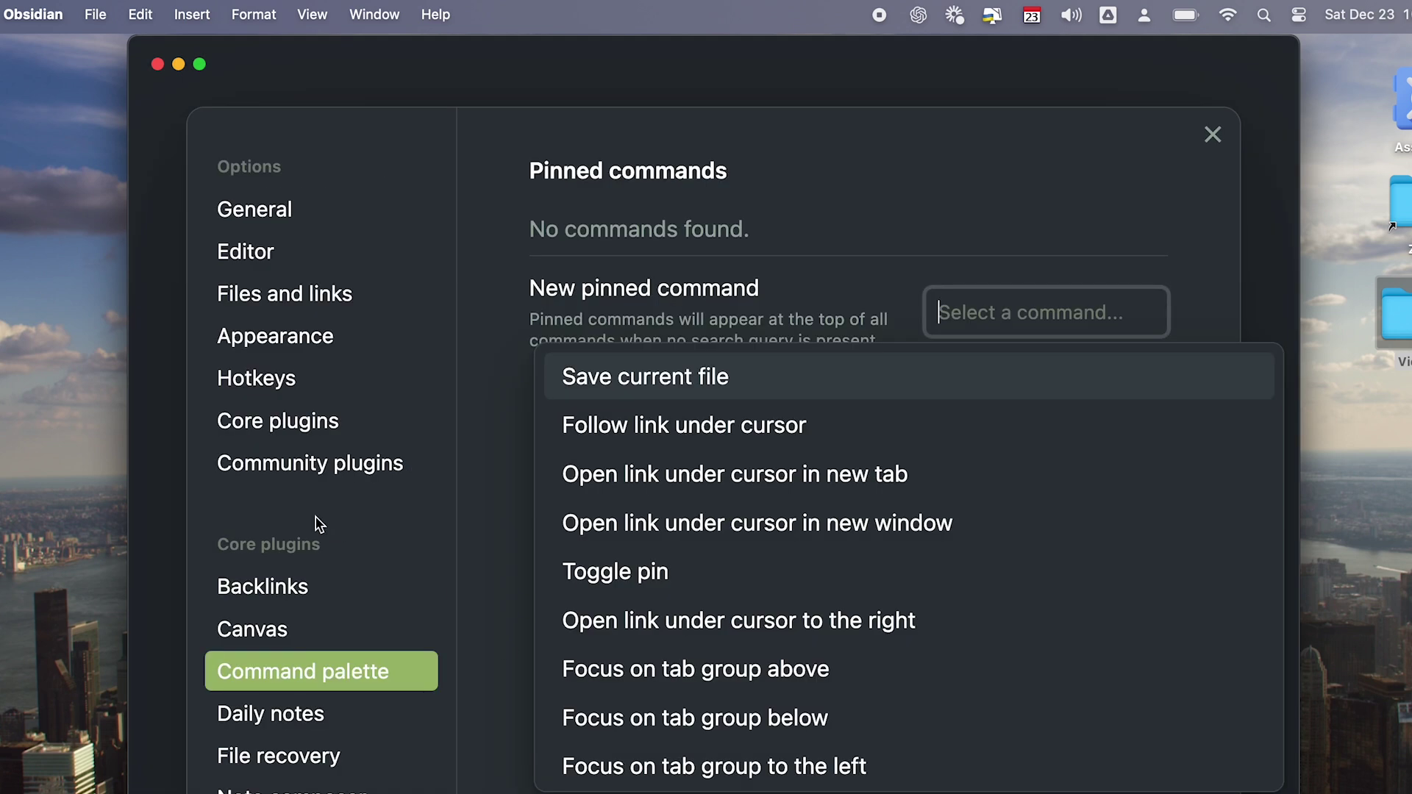
click(318, 524)
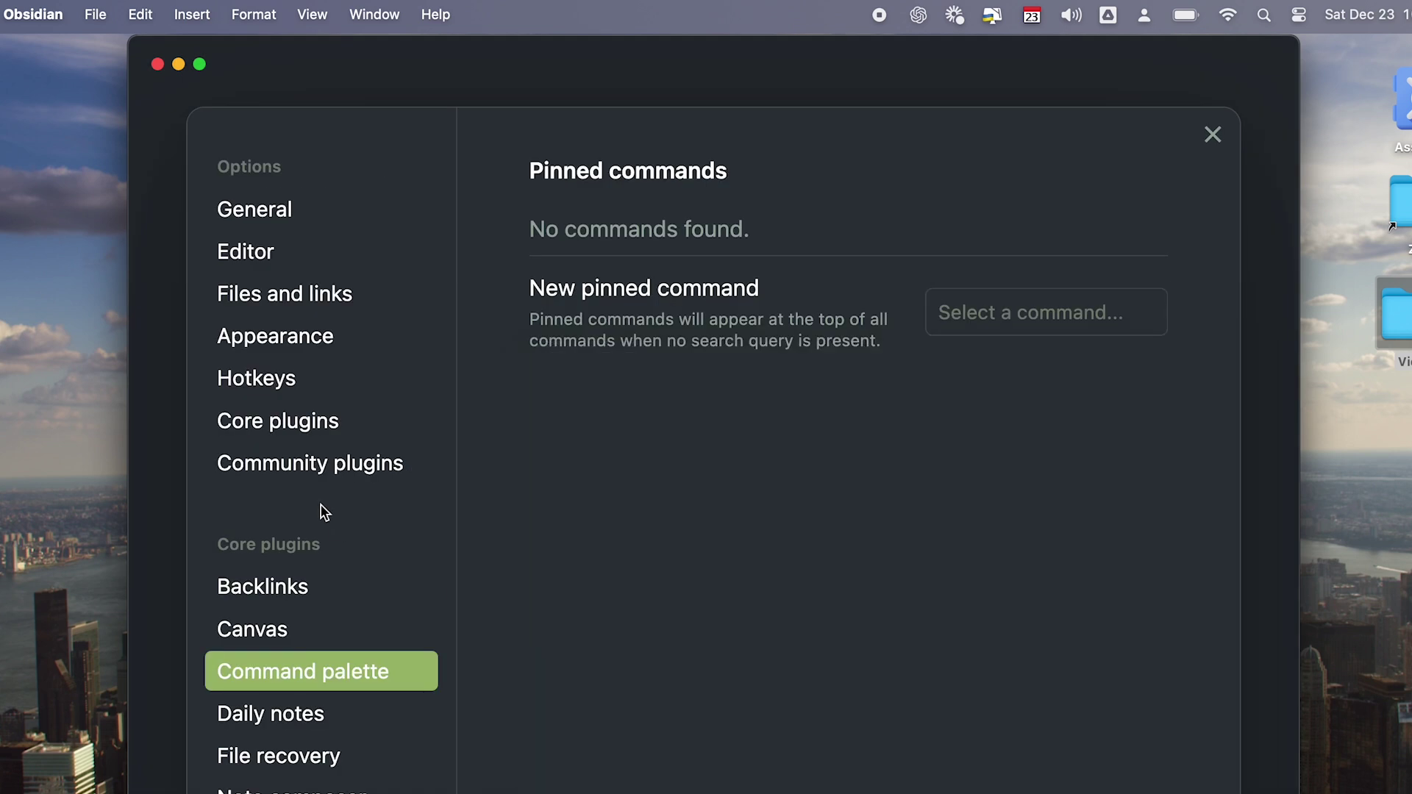
scroll(309, 353, down, 1)
click(307, 369)
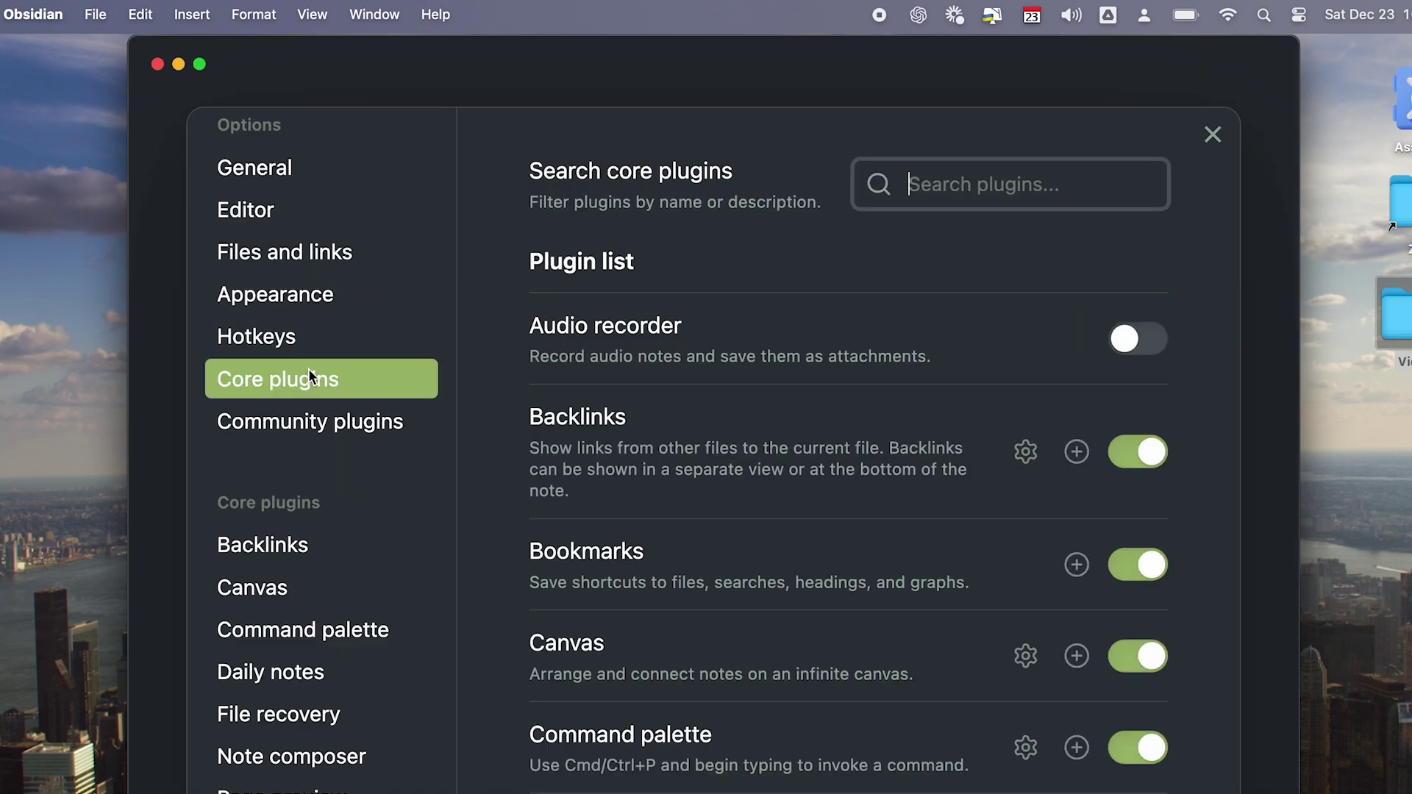
text(sla)
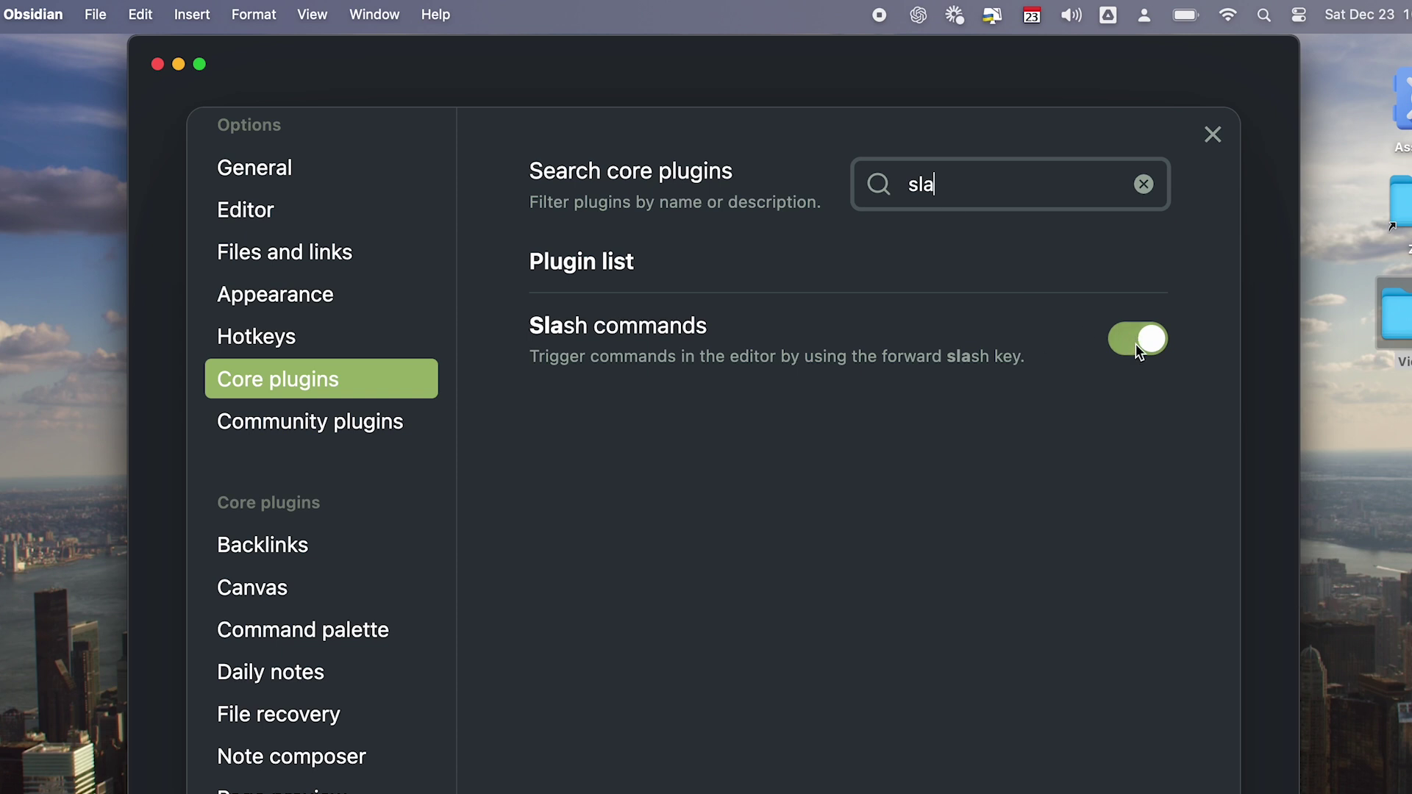
scroll(363, 647, down, 1)
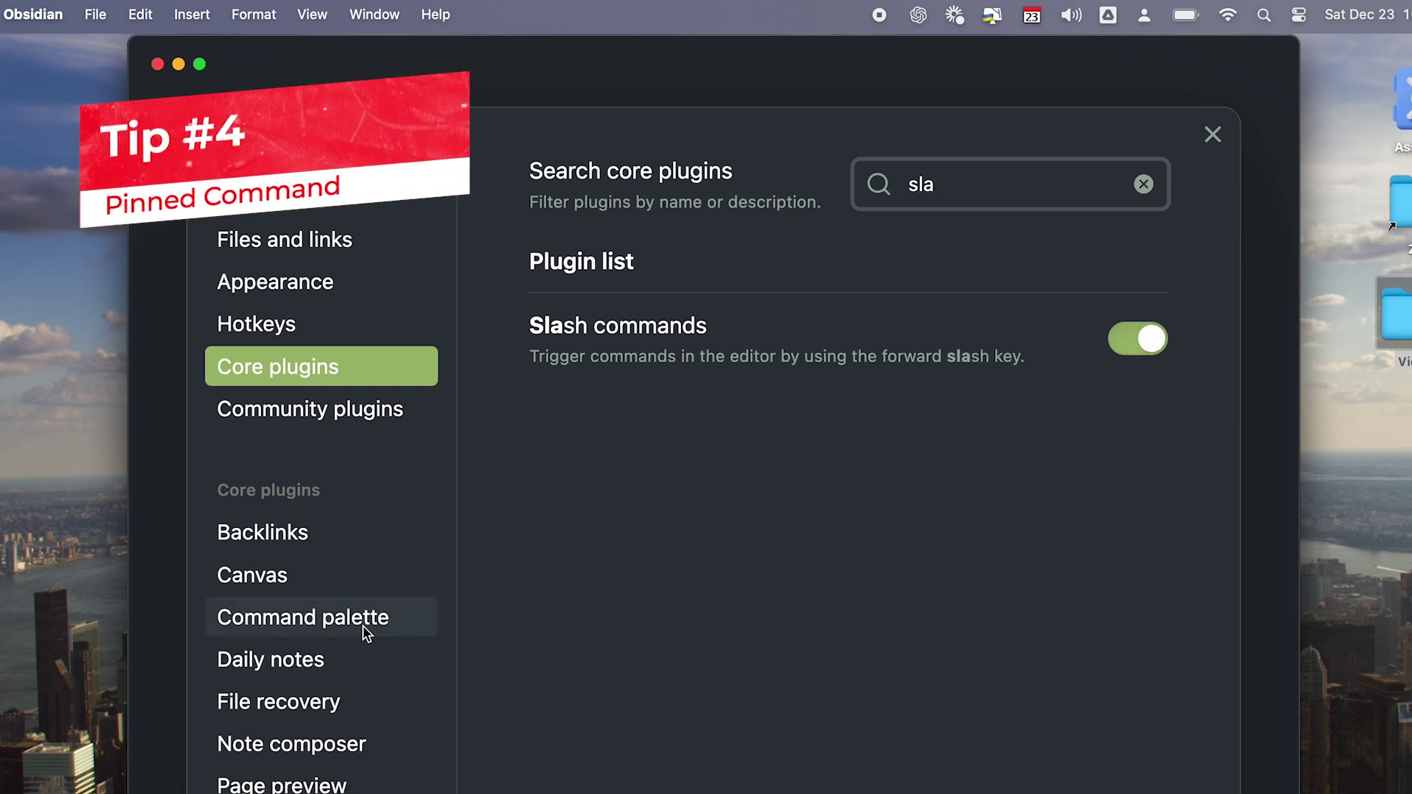
In Command palette settings, pin 'Backlinks: Toggle backlinks in document'
scroll(364, 625, down, 4)
click(368, 466)
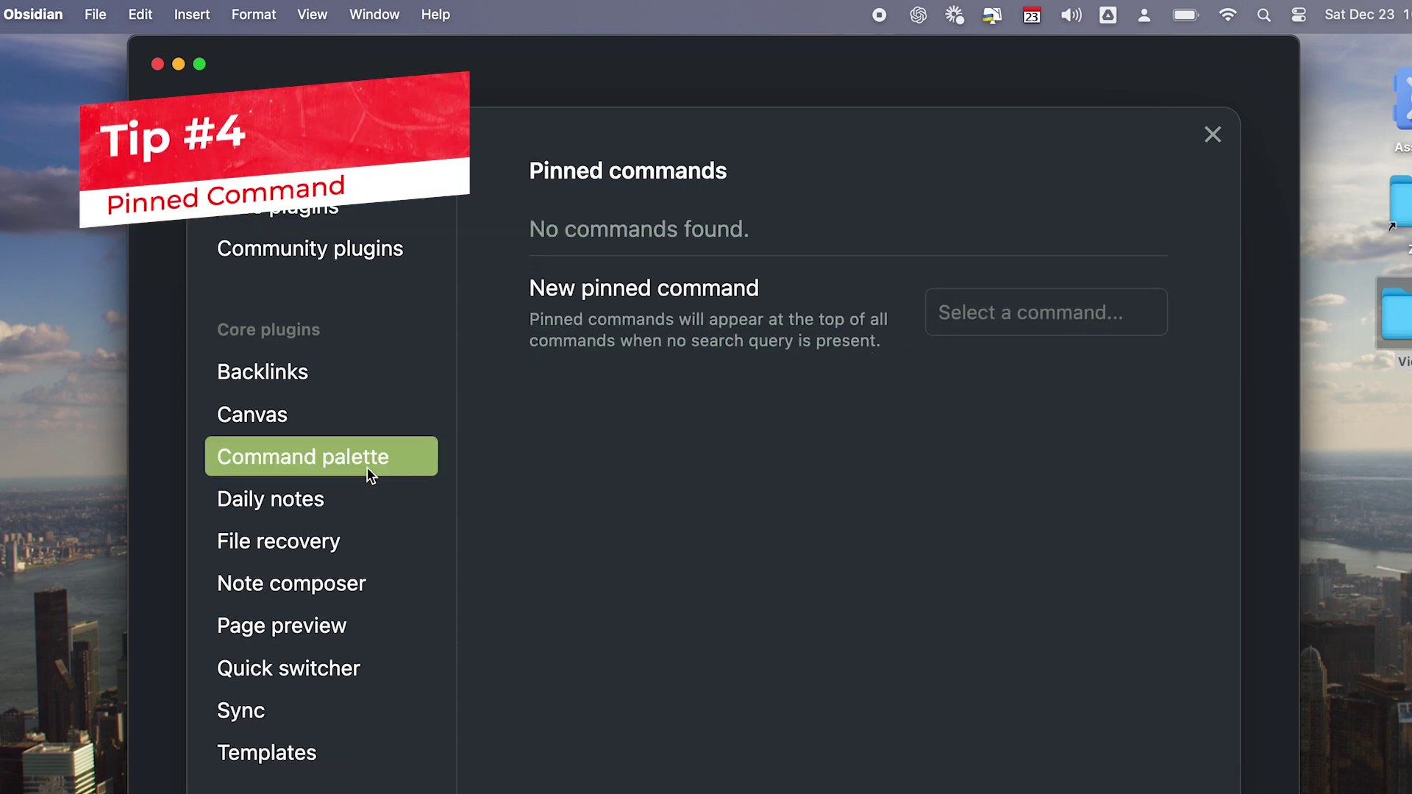
click(928, 329)
text(ba)
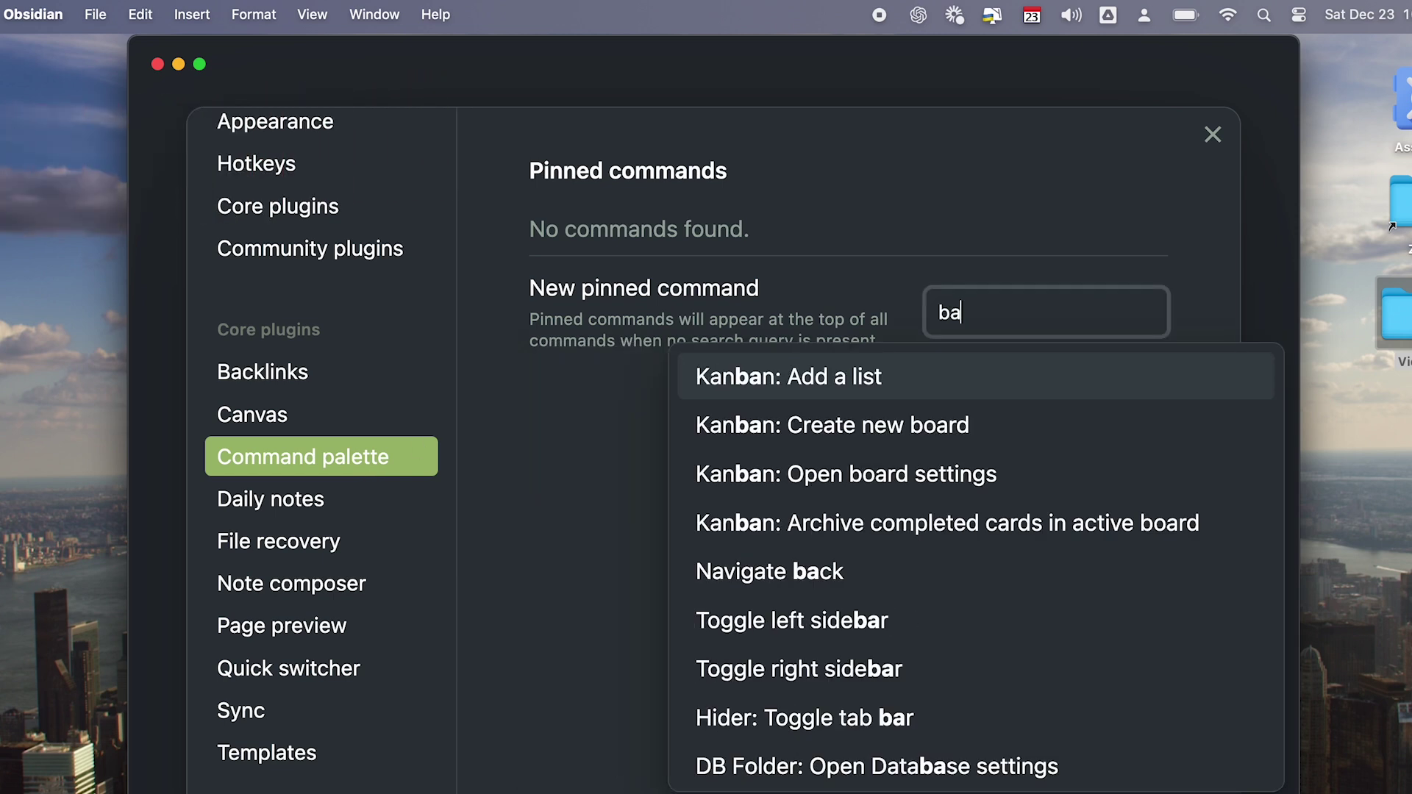
text(ck)
key(Down)
key(Down)
key(Down)
key(Return)
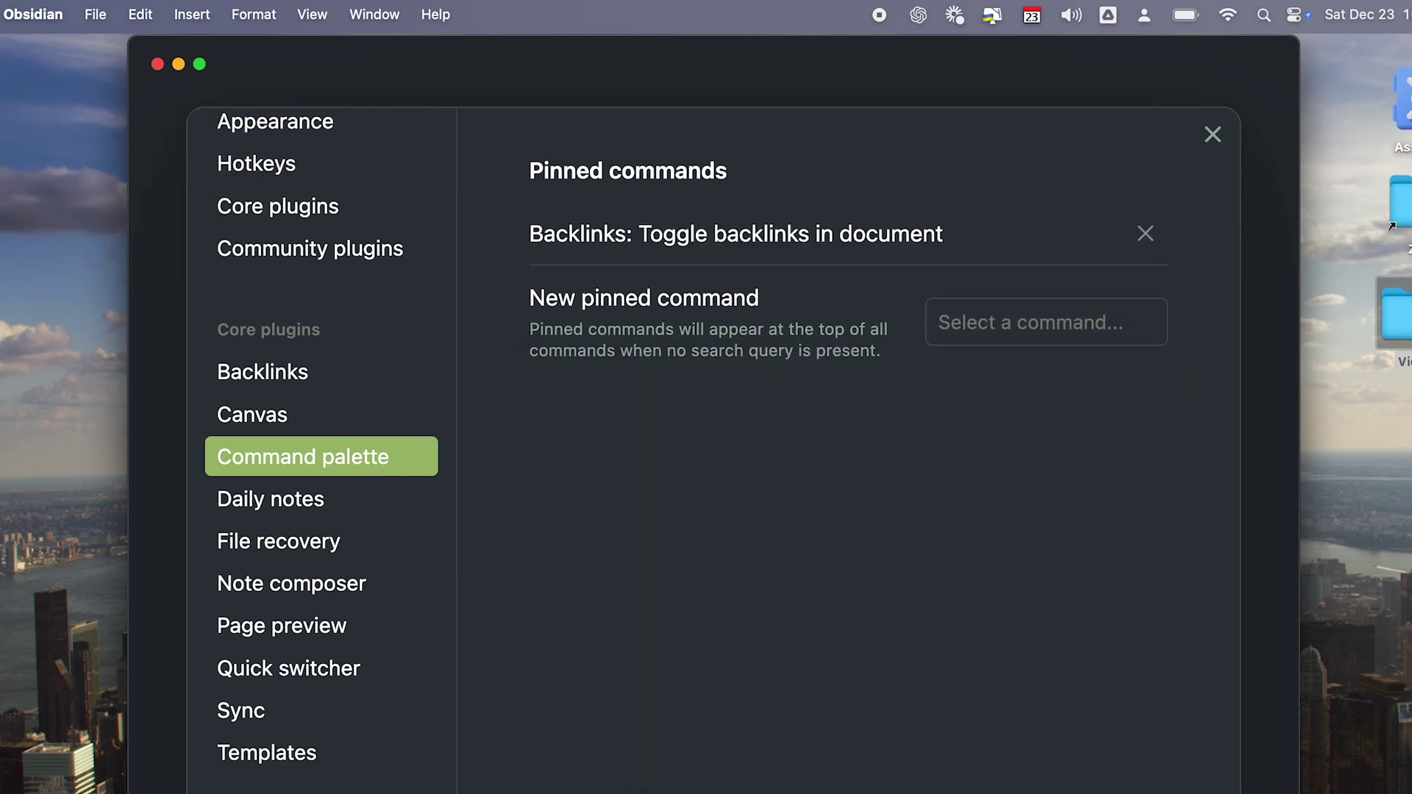
Close settings and check that the backlinks command is pinned at the top of the command list
key(Escape)
key(super+p)
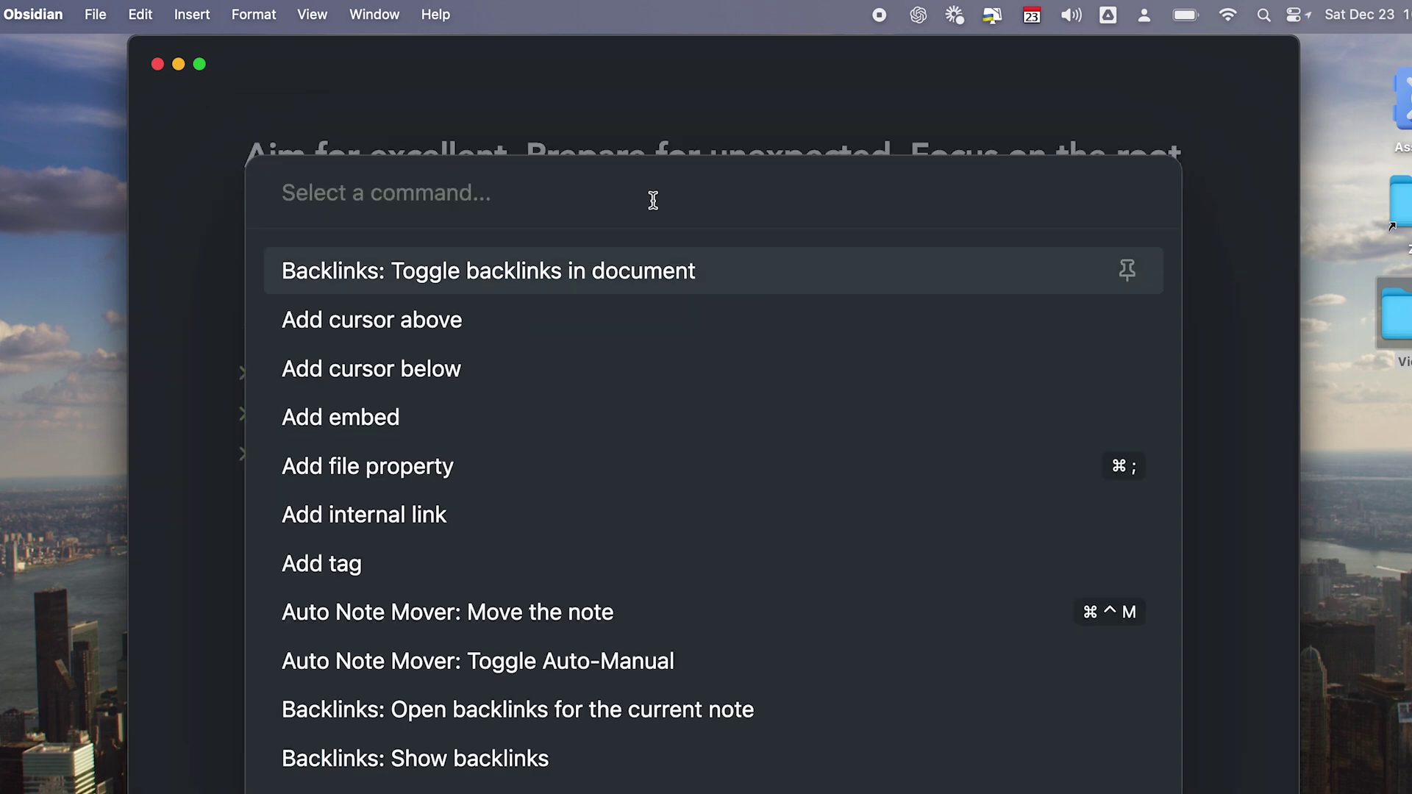
key(Escape)
text(/)
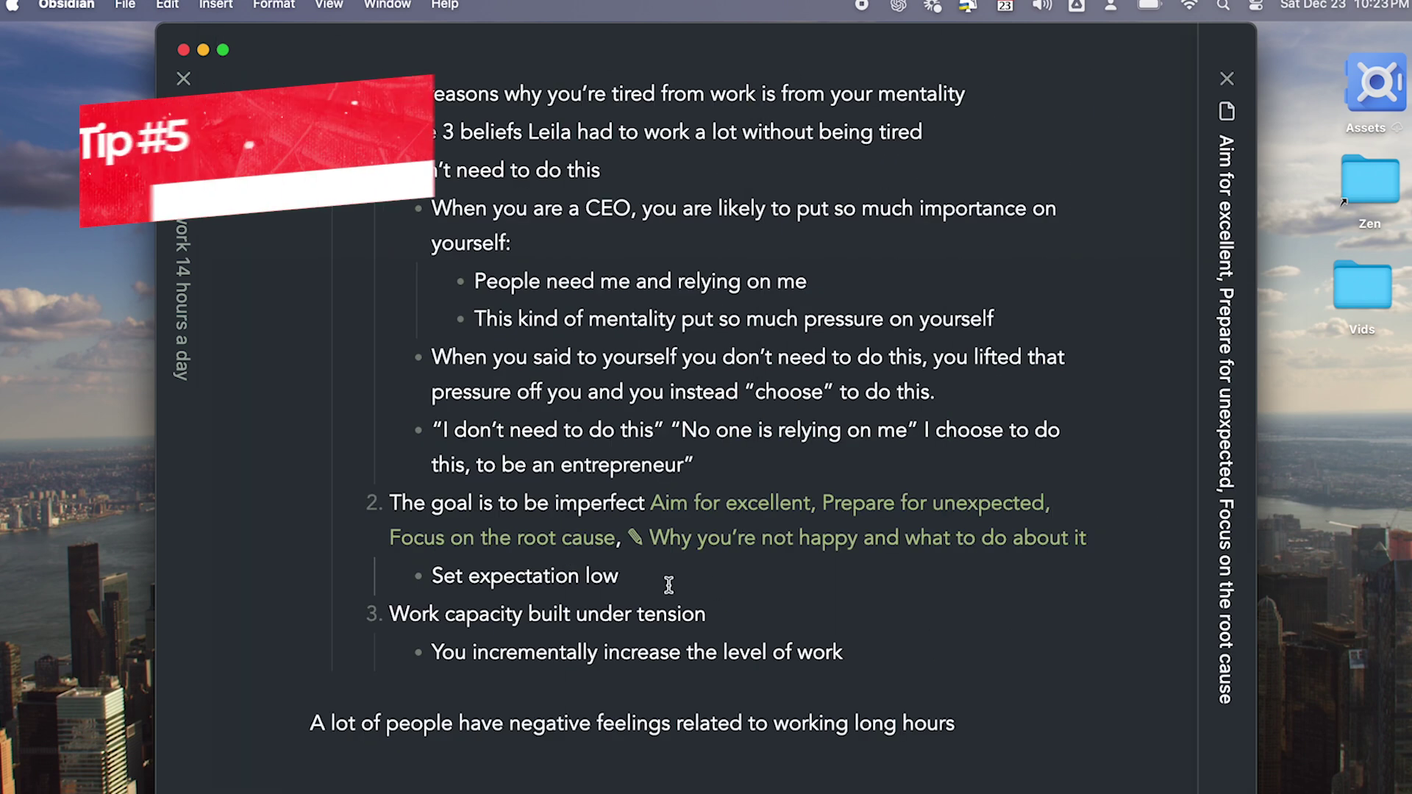
Open the Happiness note and switch the tabs to a stacked layout
scroll(669, 584, right, 10)
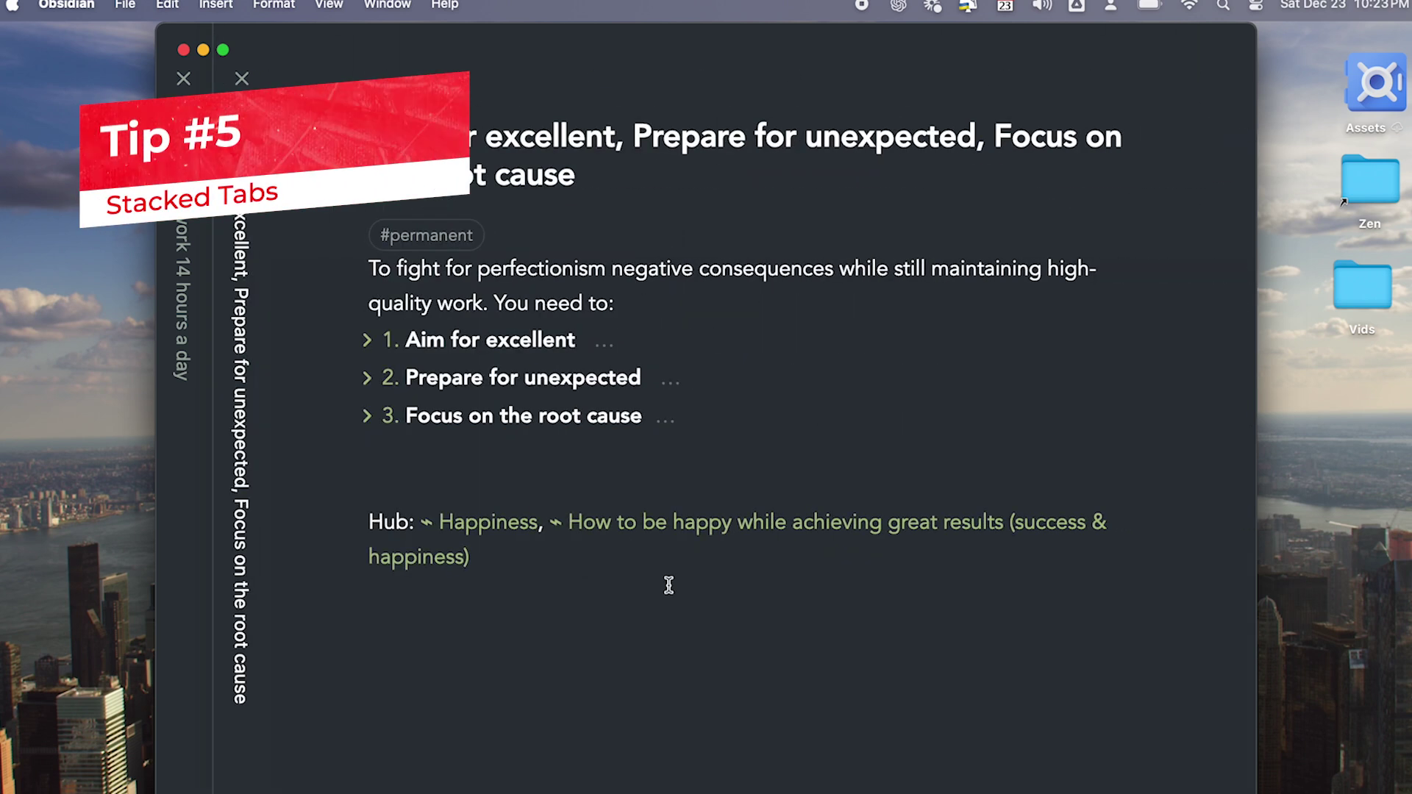
click(524, 531)
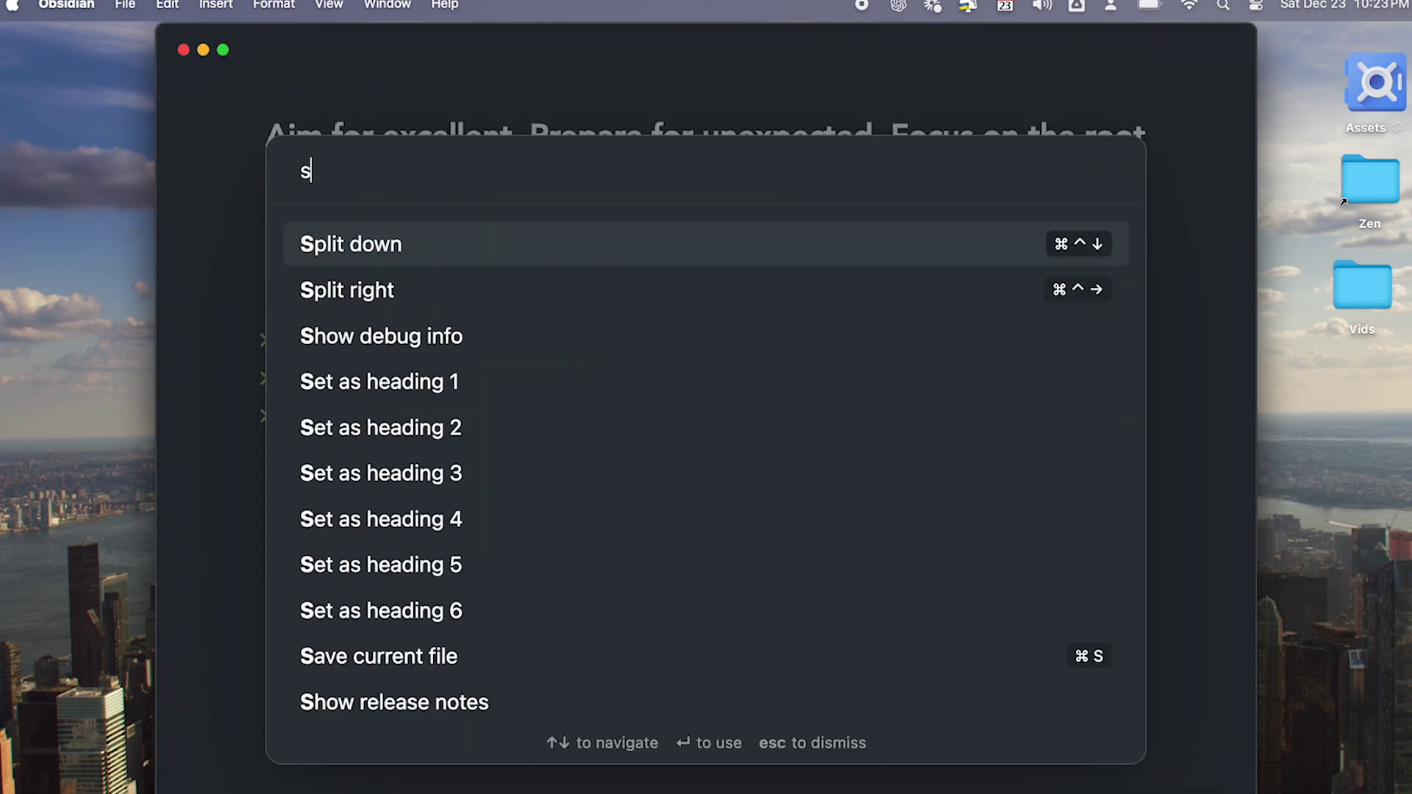
text(tak)
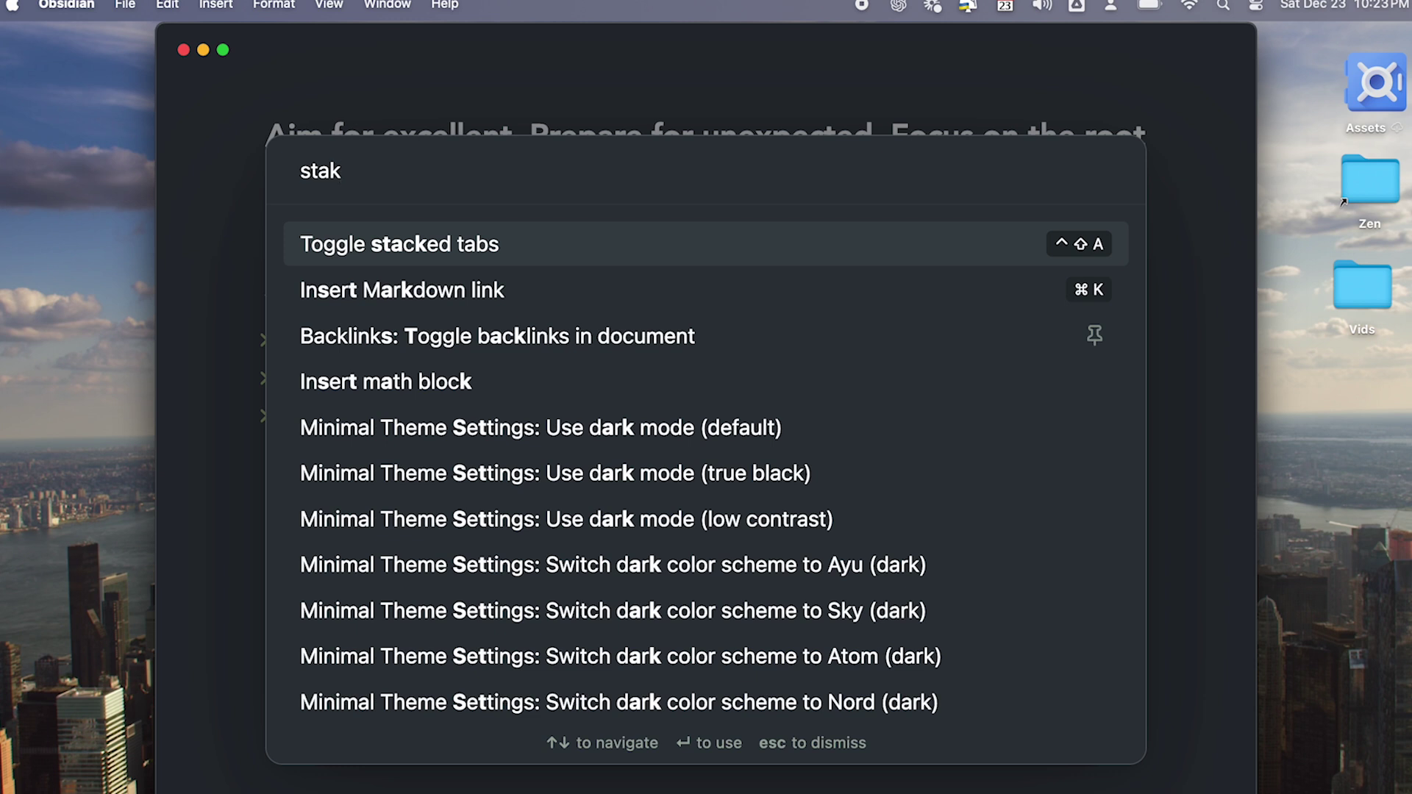
key(Return)
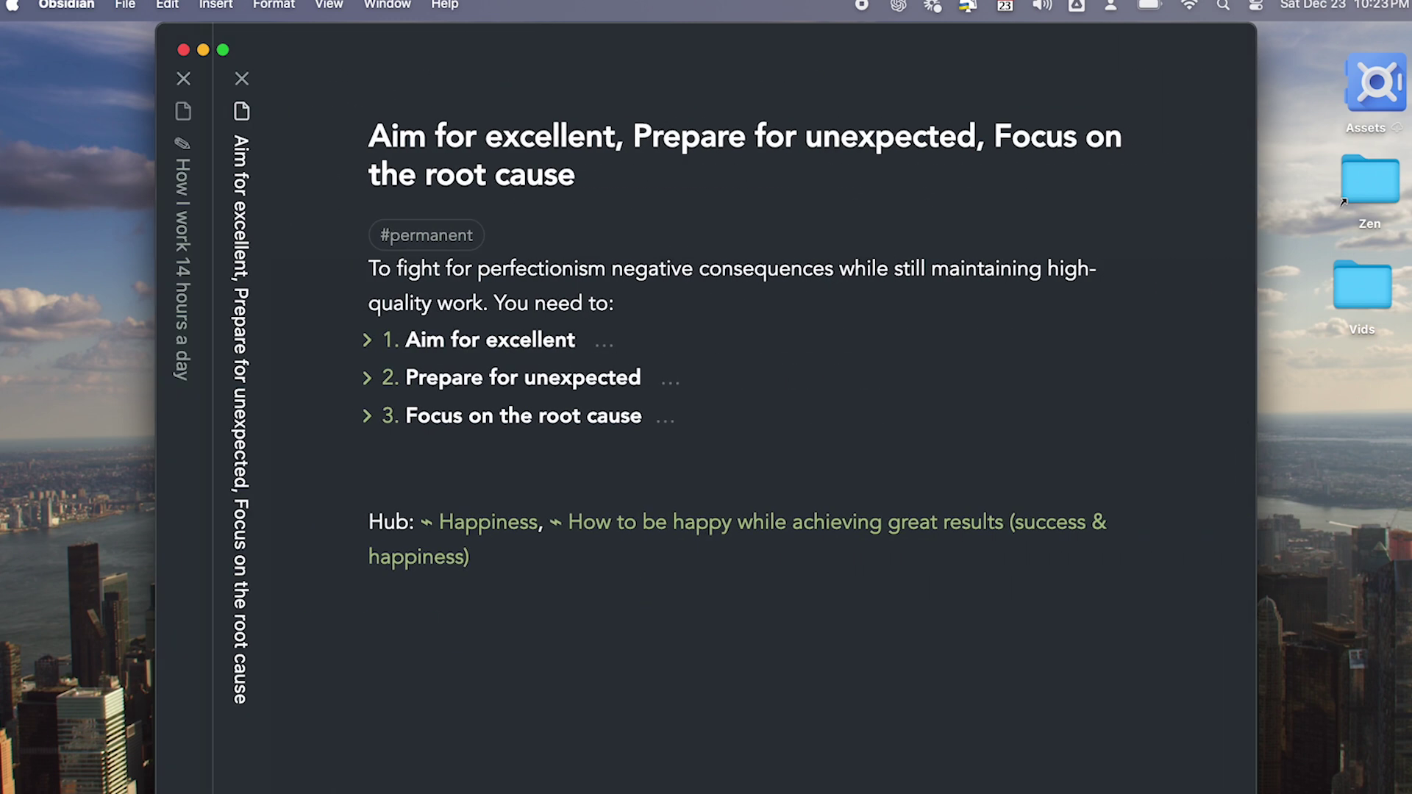
Open the 'Hell Yeah or No' note in a new tab
key(super+t)
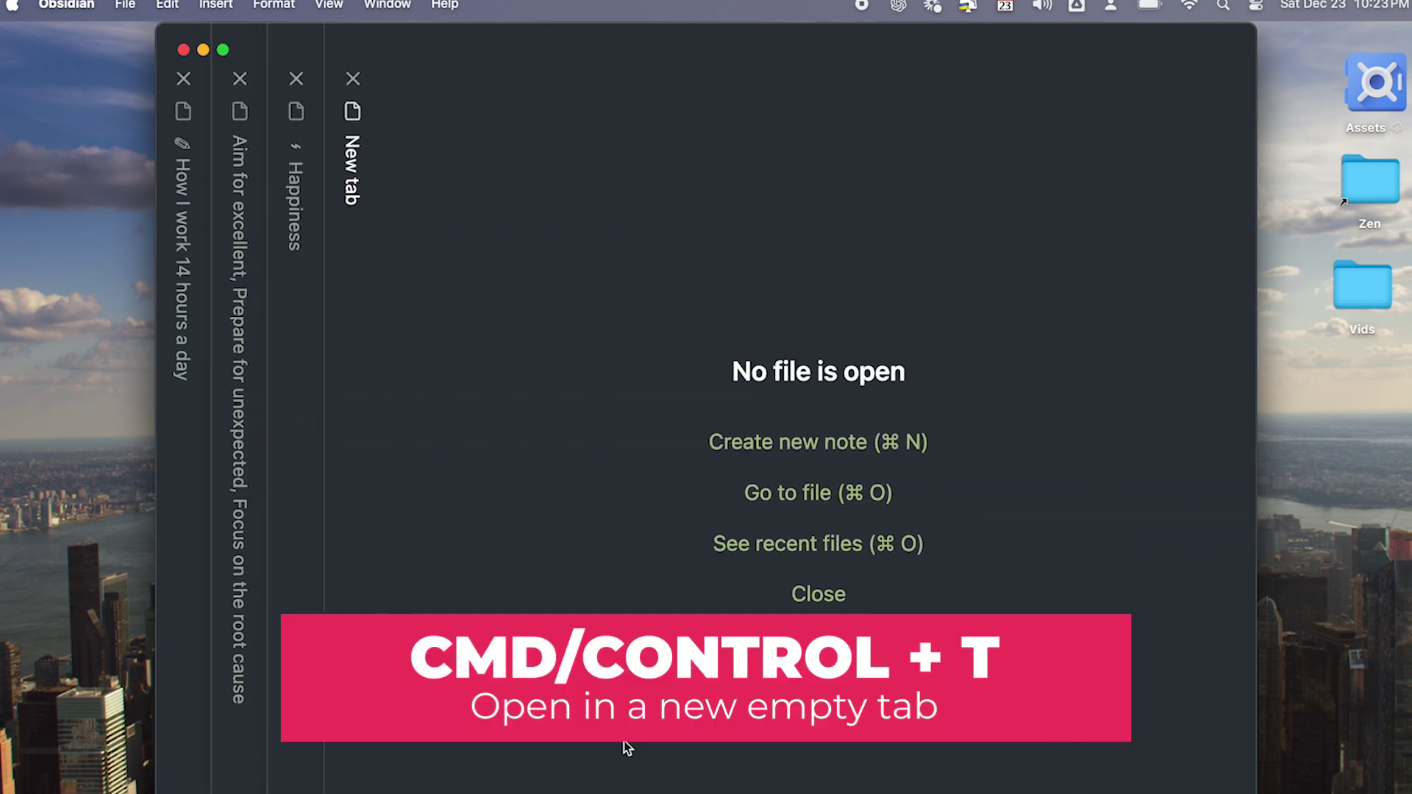
key(super+o)
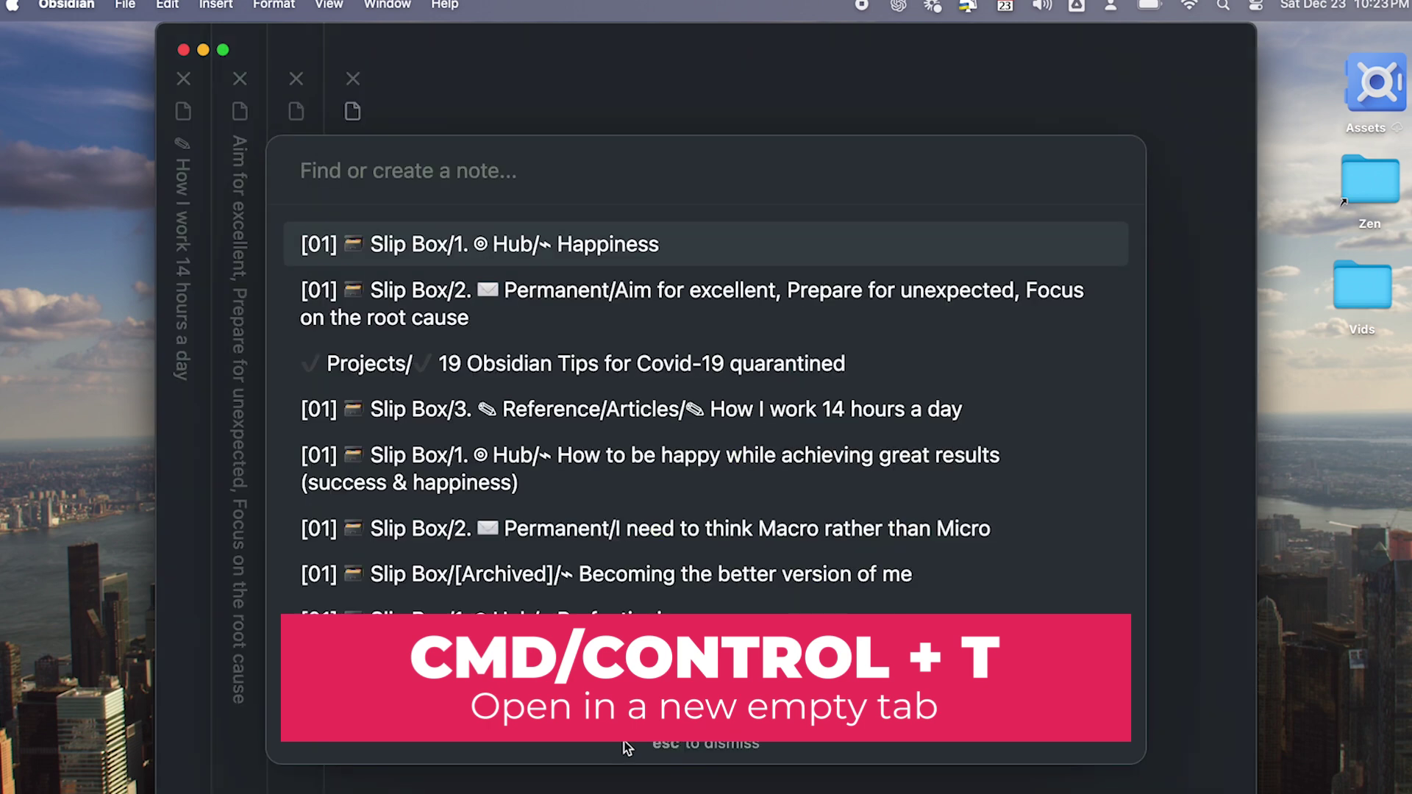
text(hel)
key(Return)
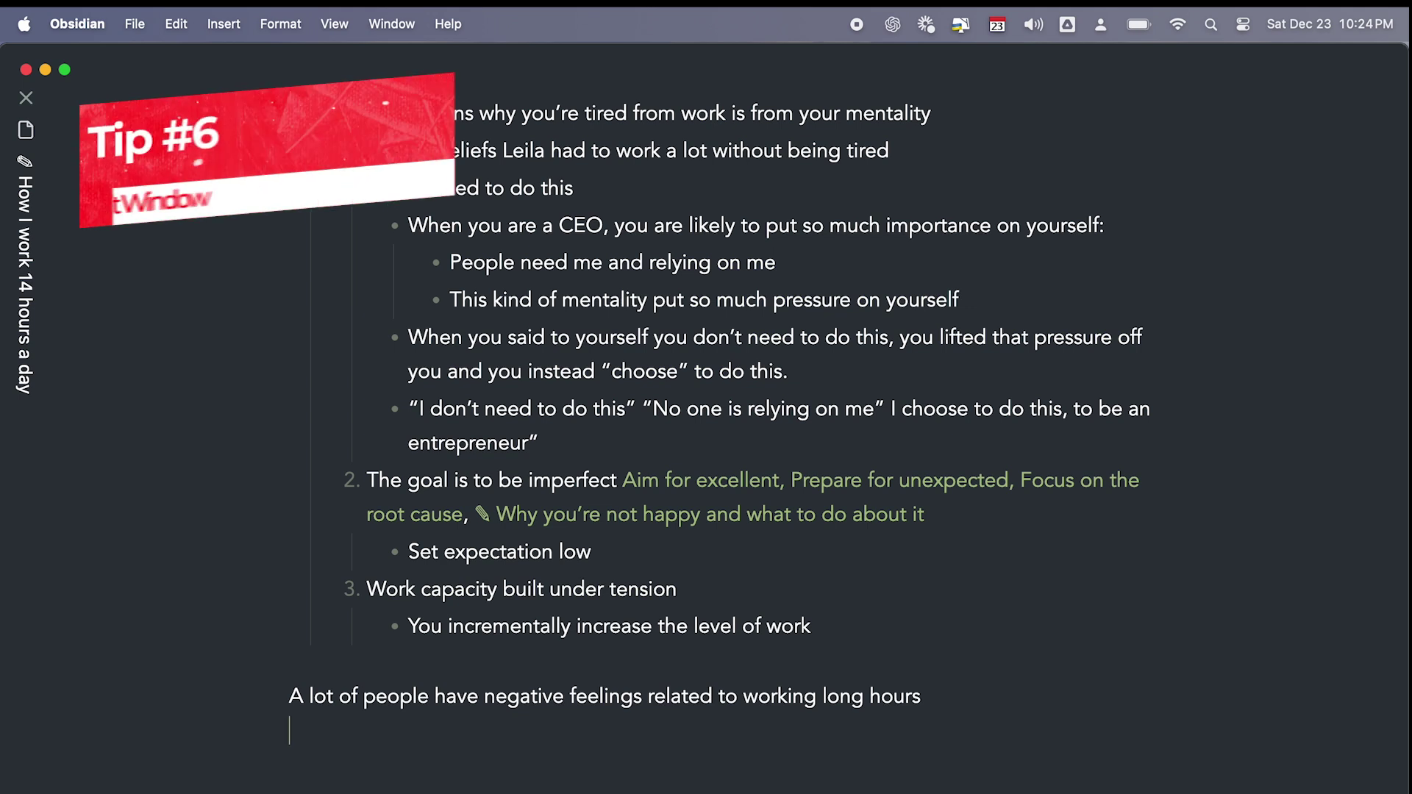
Split the How I work 14 hours a day note right and scroll both panes to its title and Metadata
key(cmd+p)
text(split)
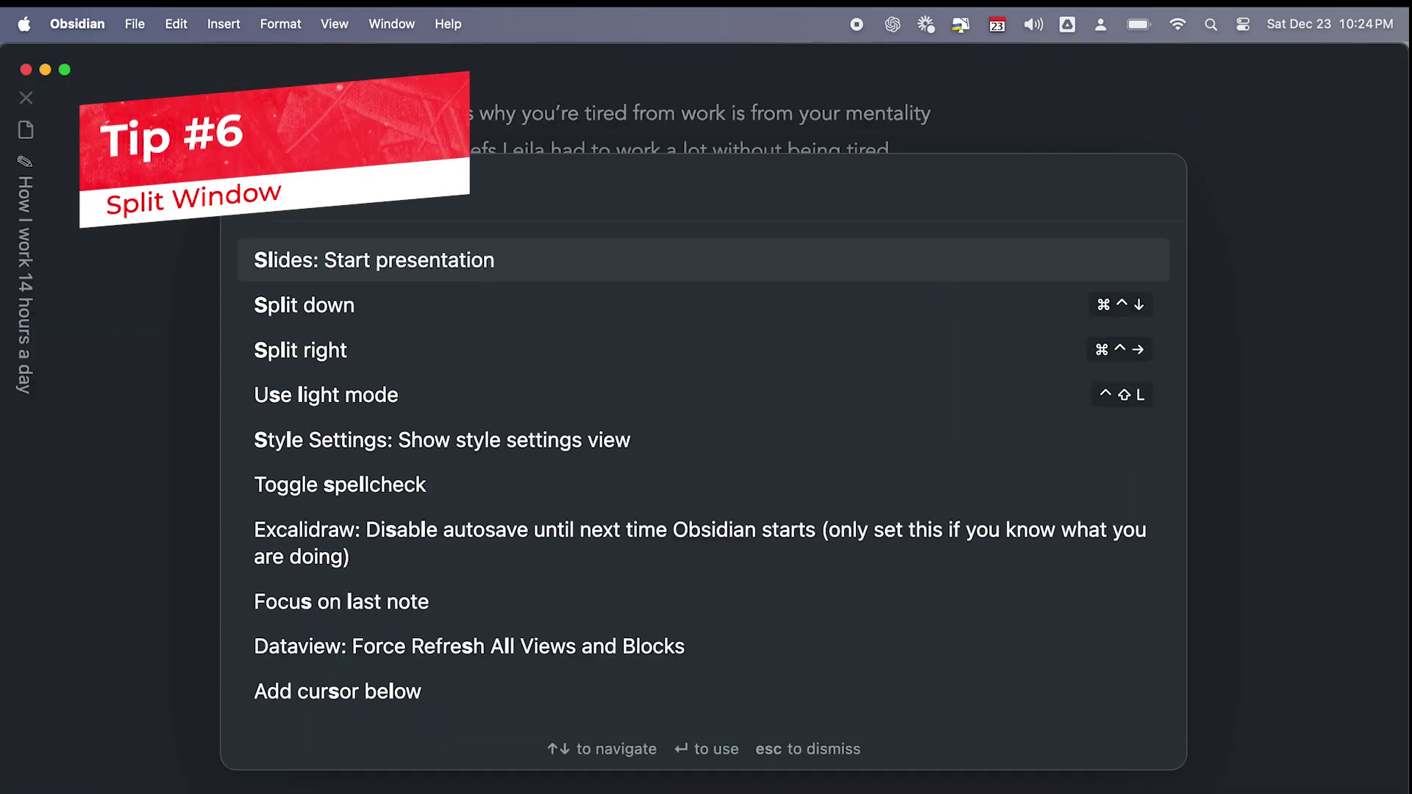
text(i)
key(Down)
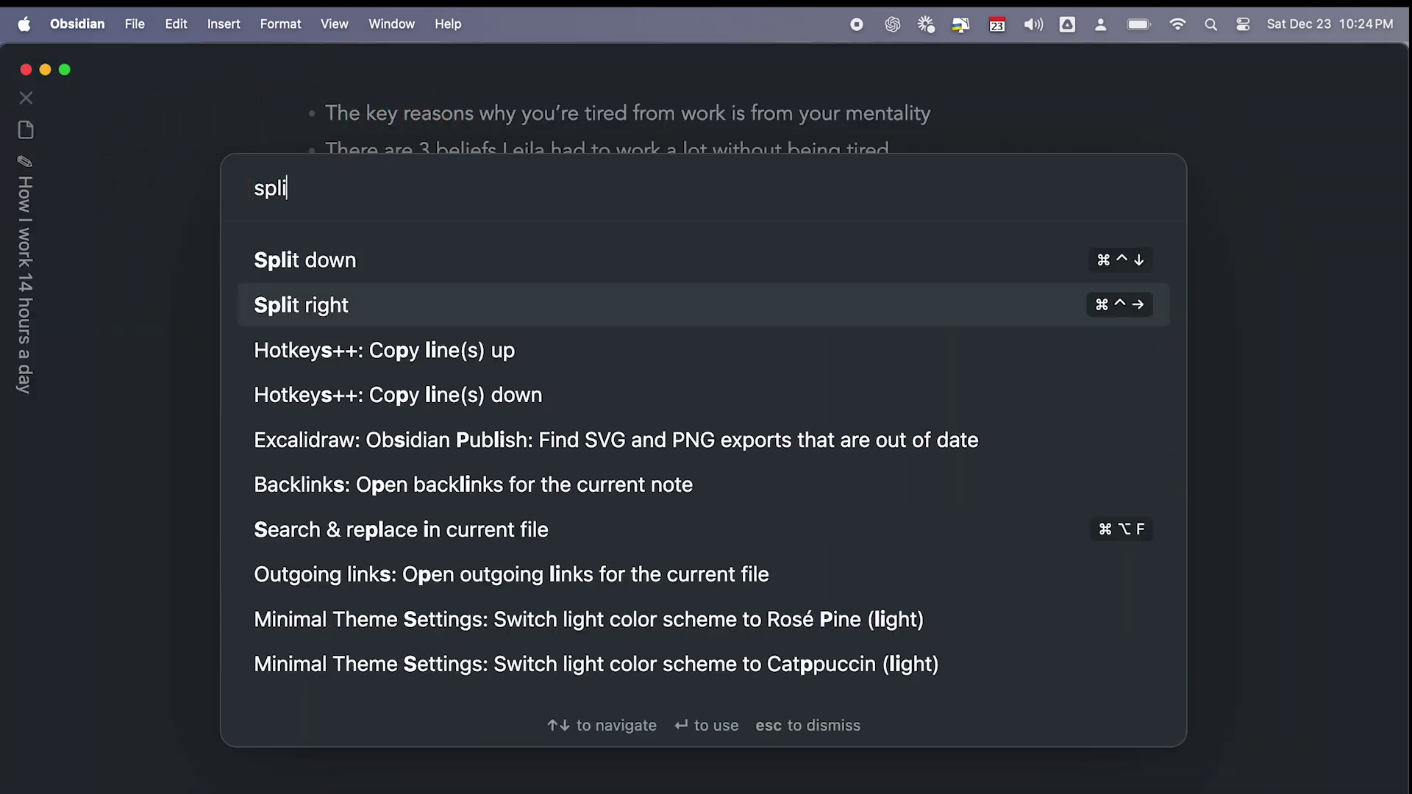
key(Return)
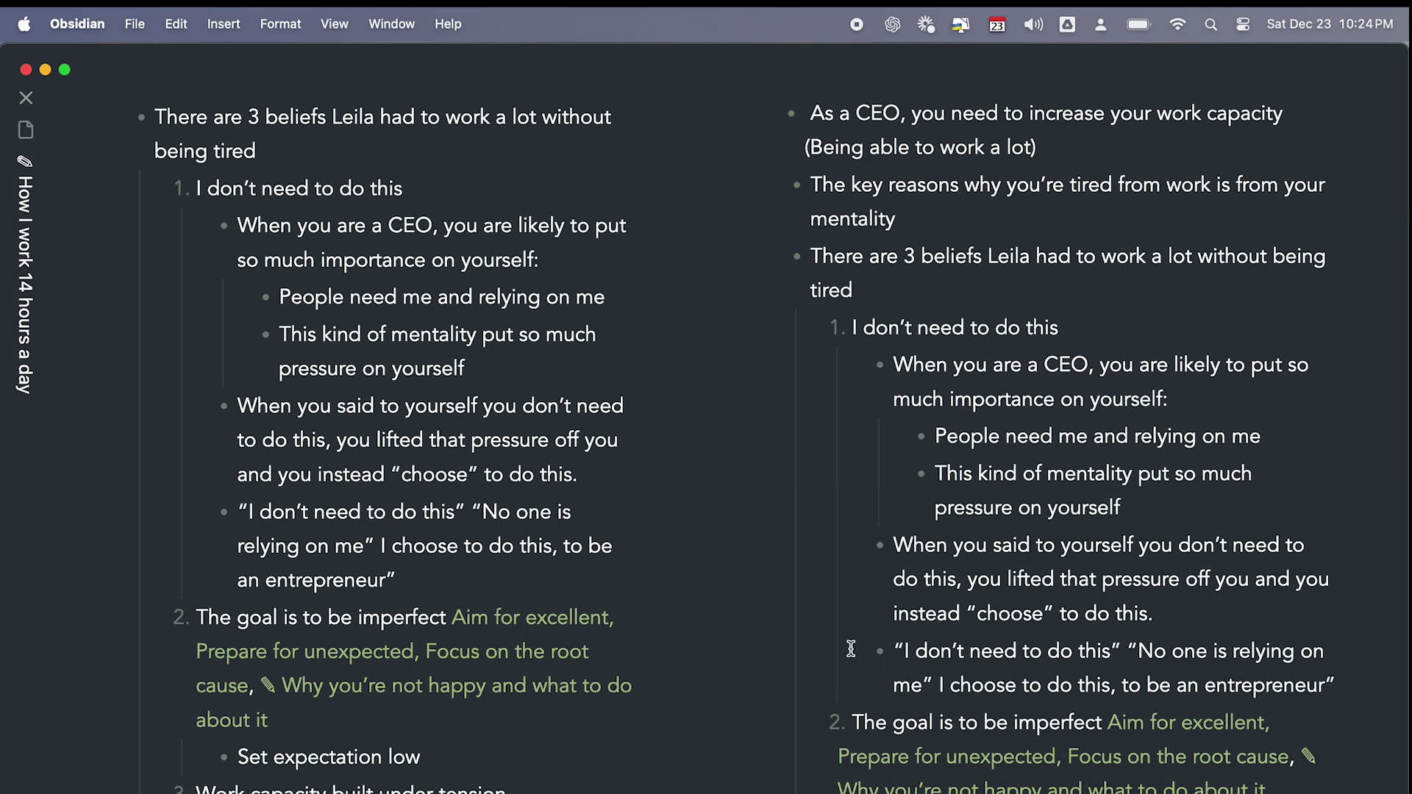
scroll(580, 647, up, 8)
scroll(1032, 449, up, 6)
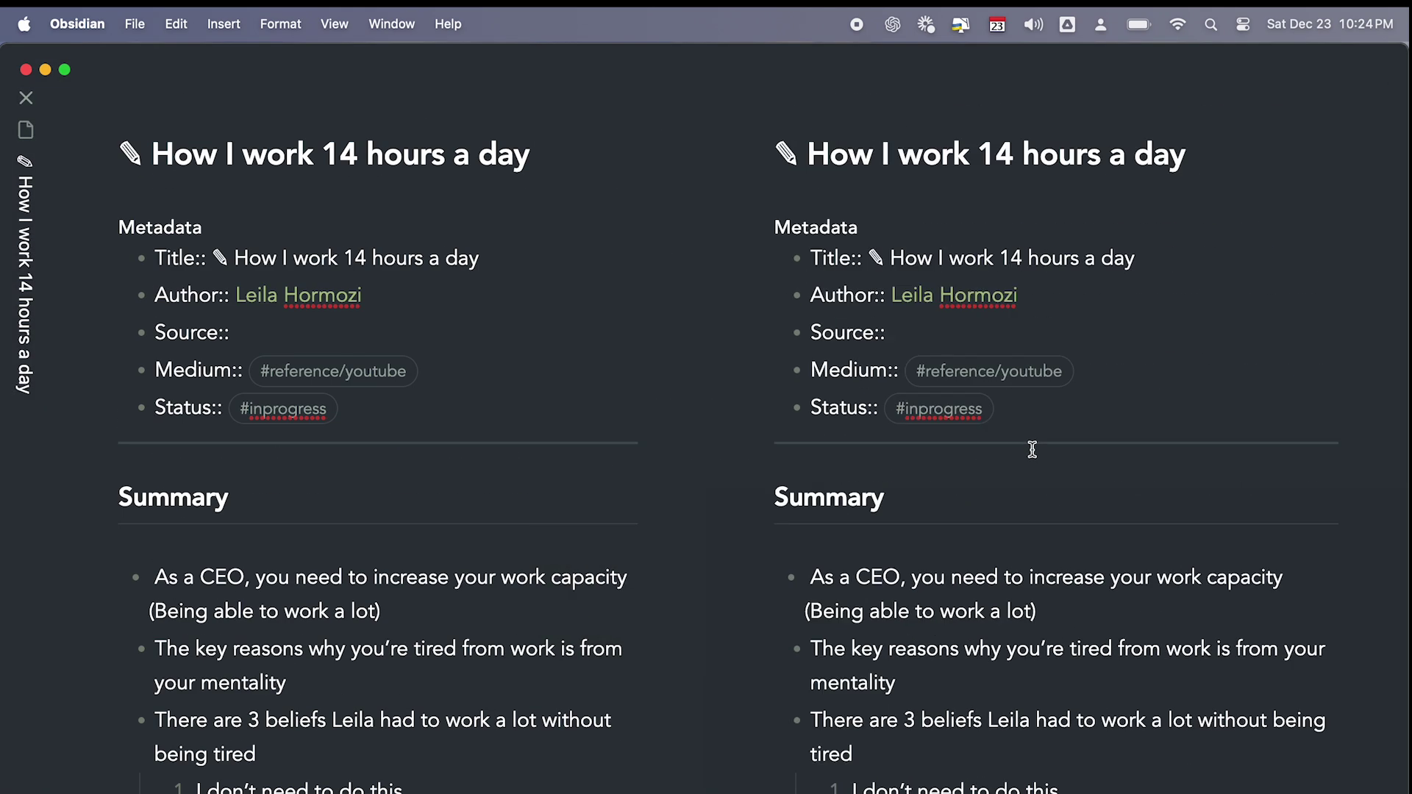
click(1031, 450)
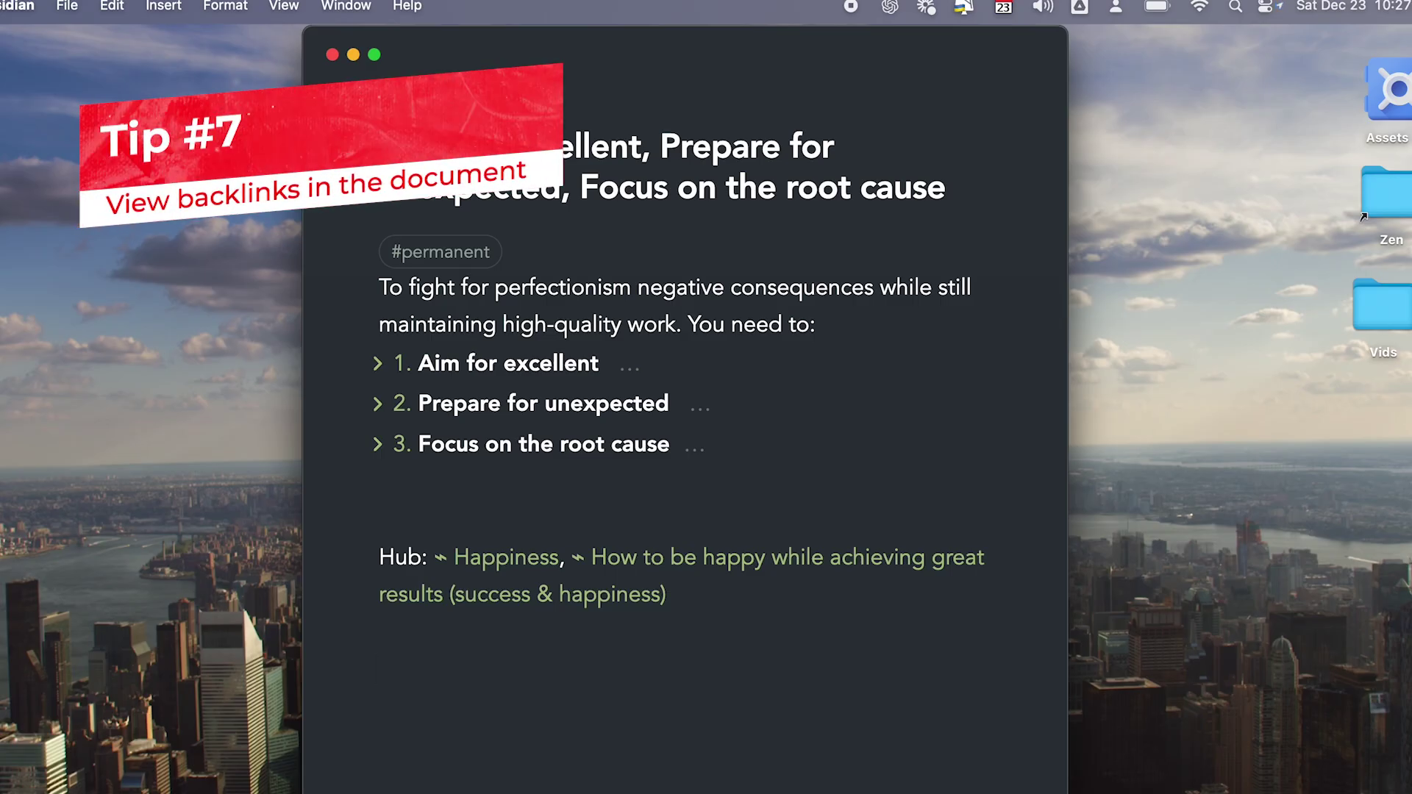
Toggle in-document backlinks and collapse each Linked mentions result to its note title
key(super+p)
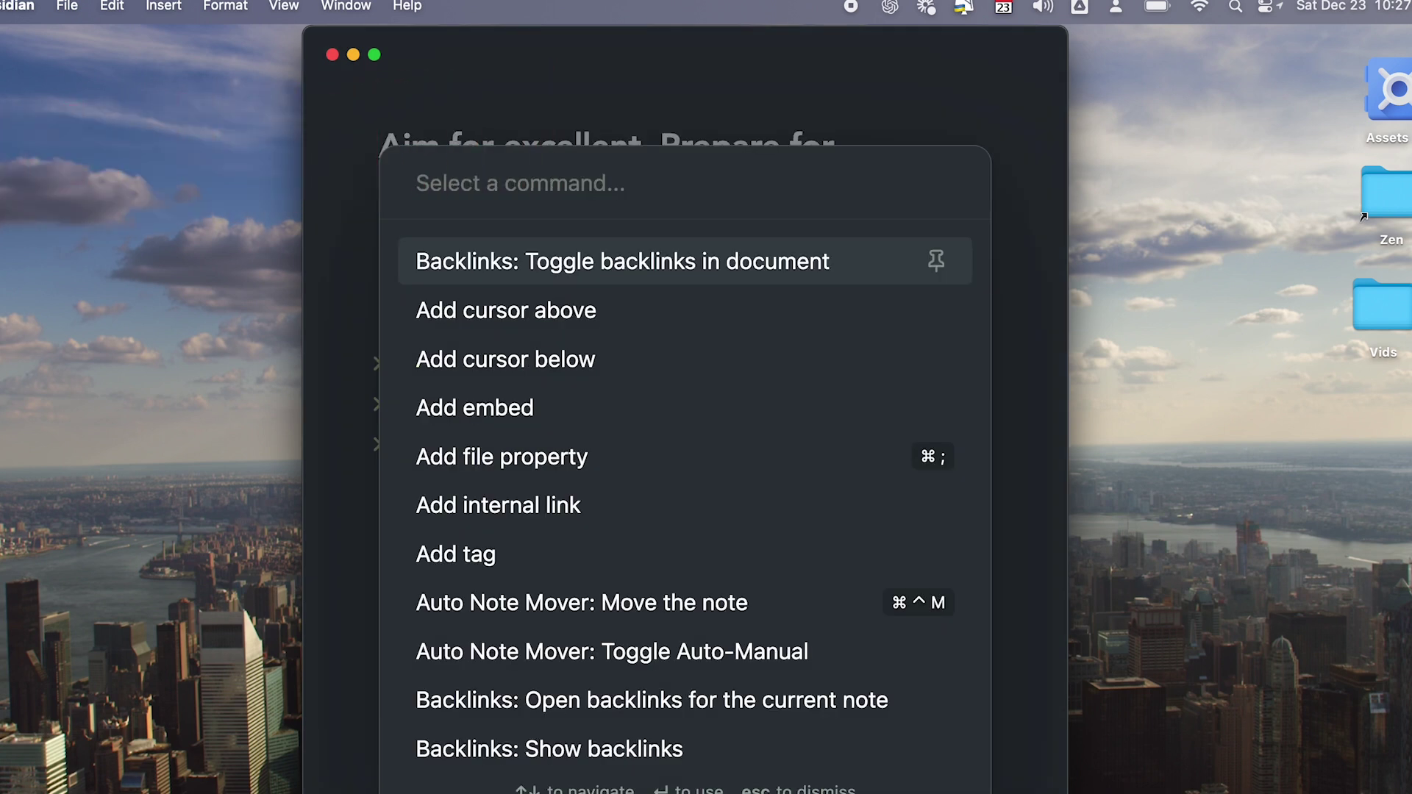
click(651, 277)
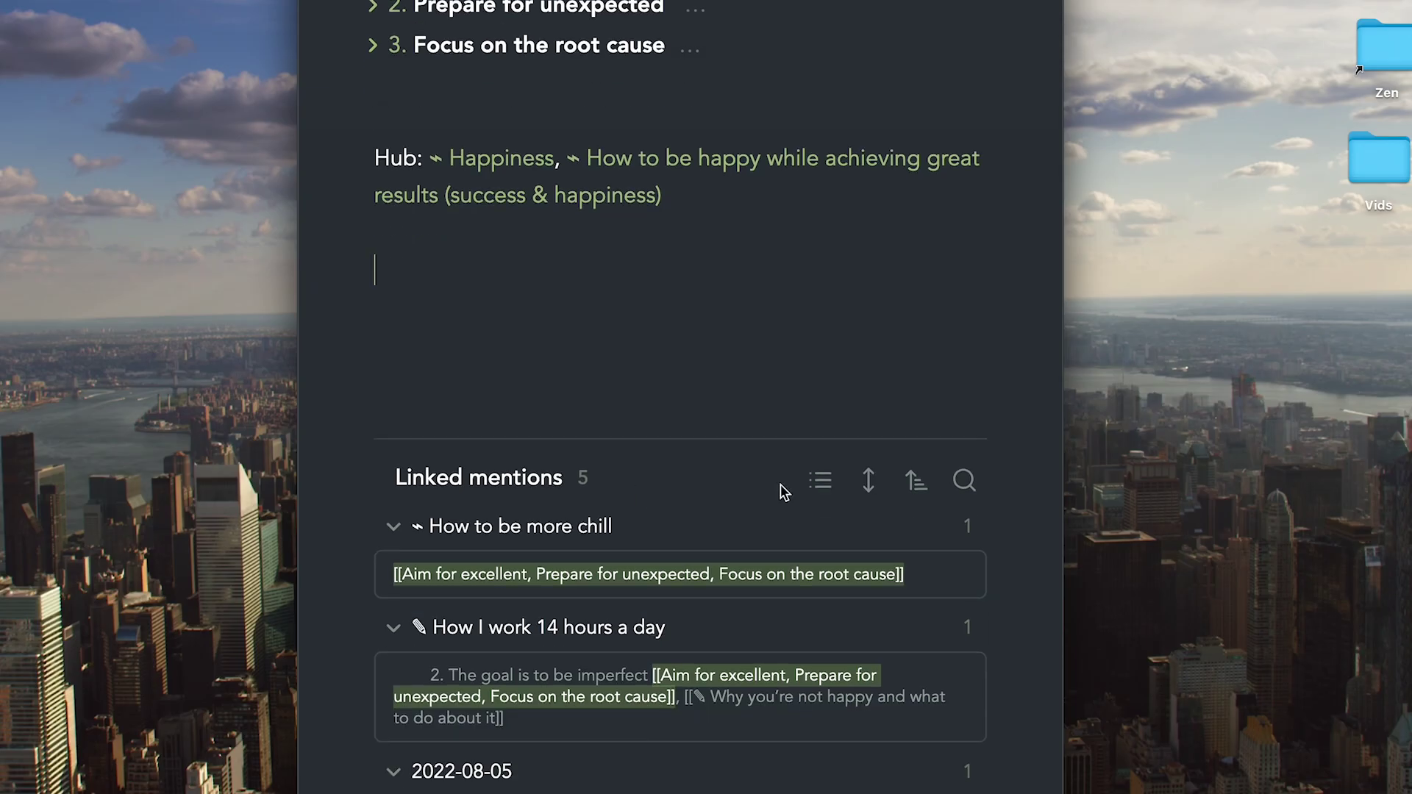
click(820, 482)
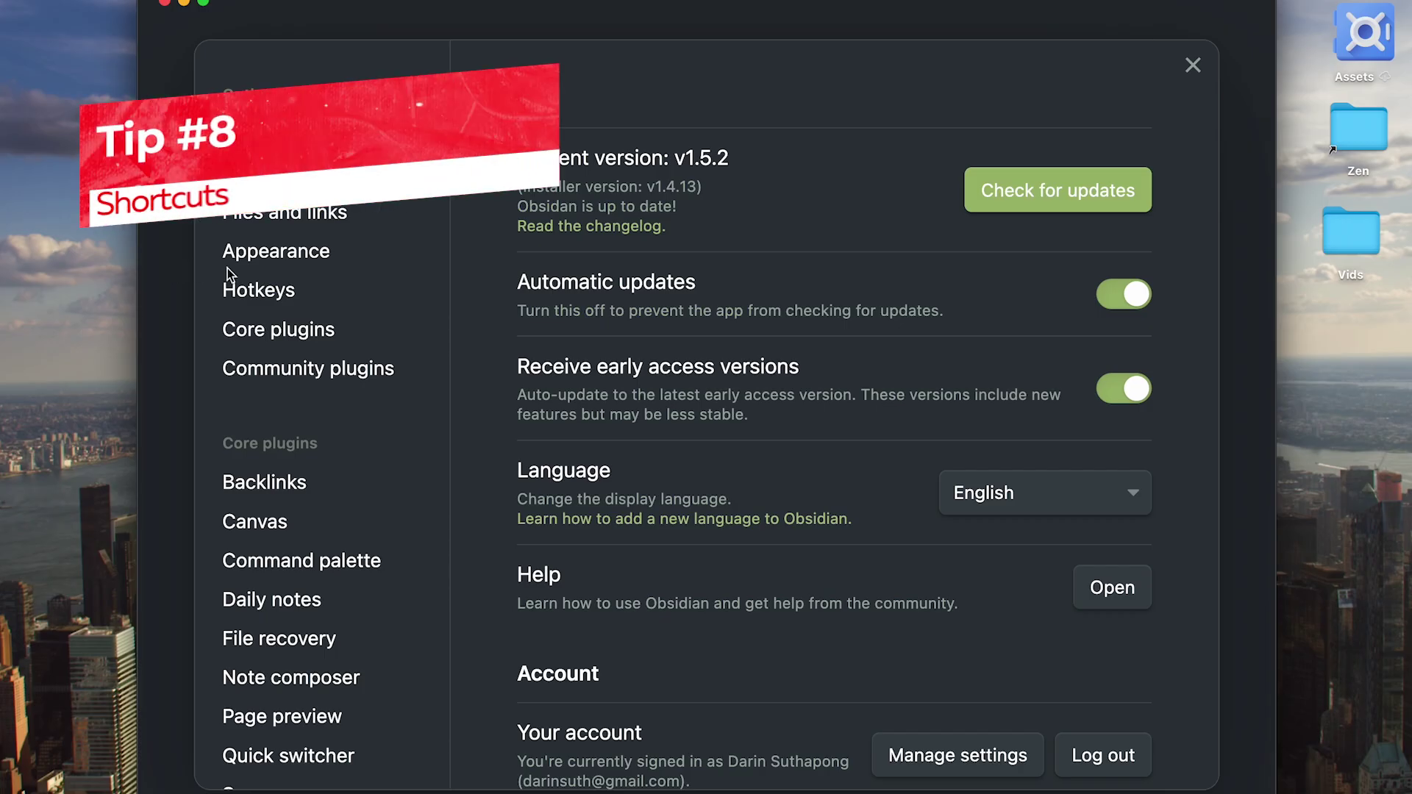
Filter Hotkeys by 'toggle ba' and start a custom shortcut for the backlinks toggle
click(230, 280)
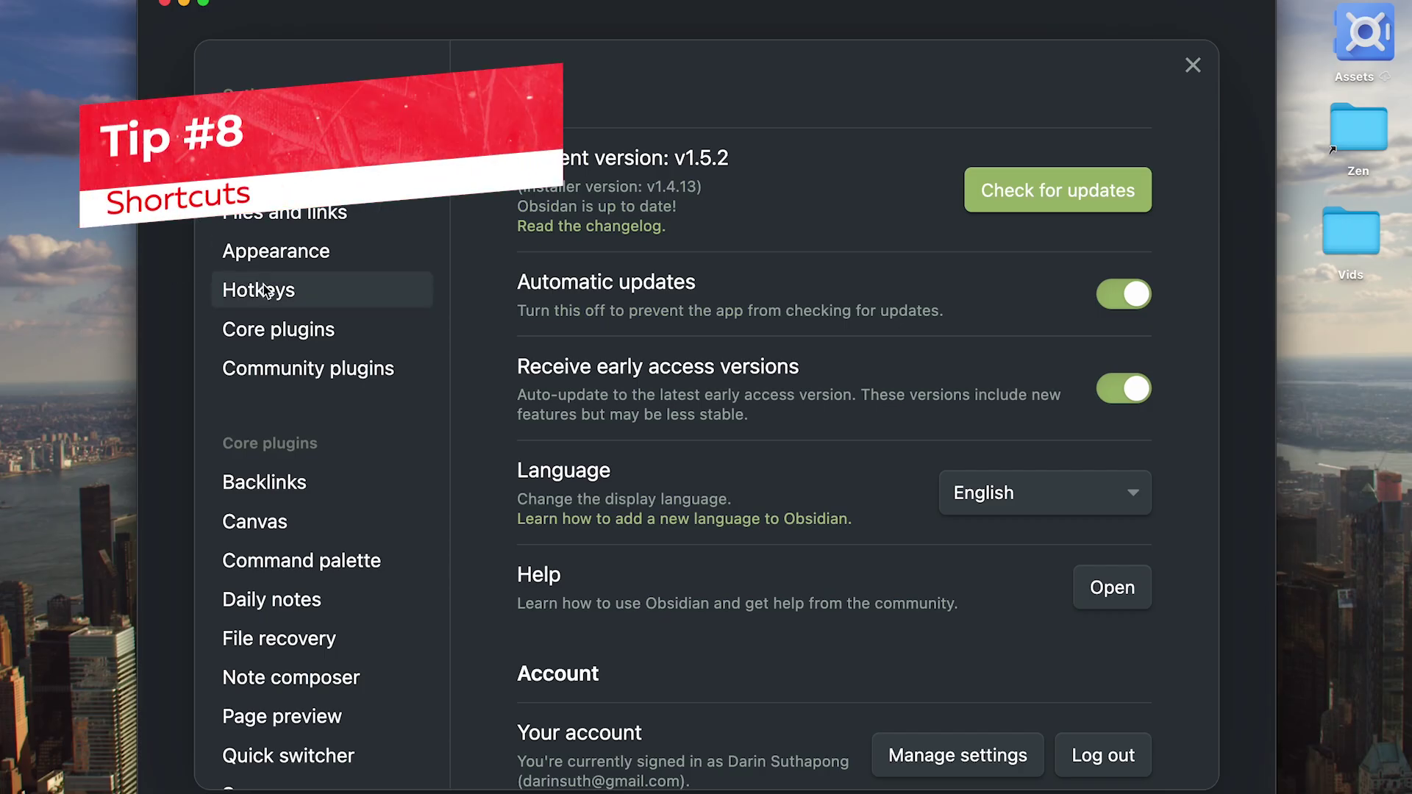
text(toggle bac)
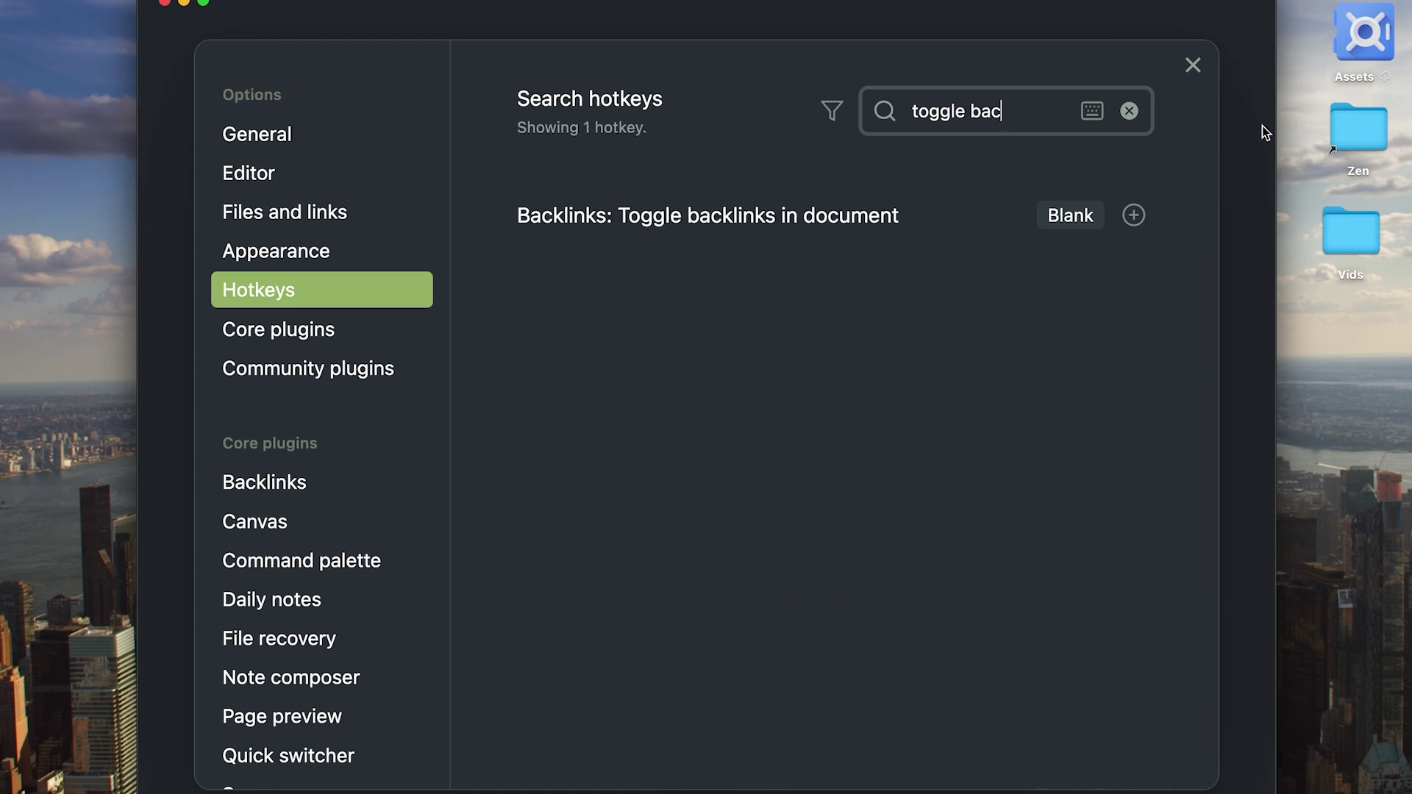
click(1137, 213)
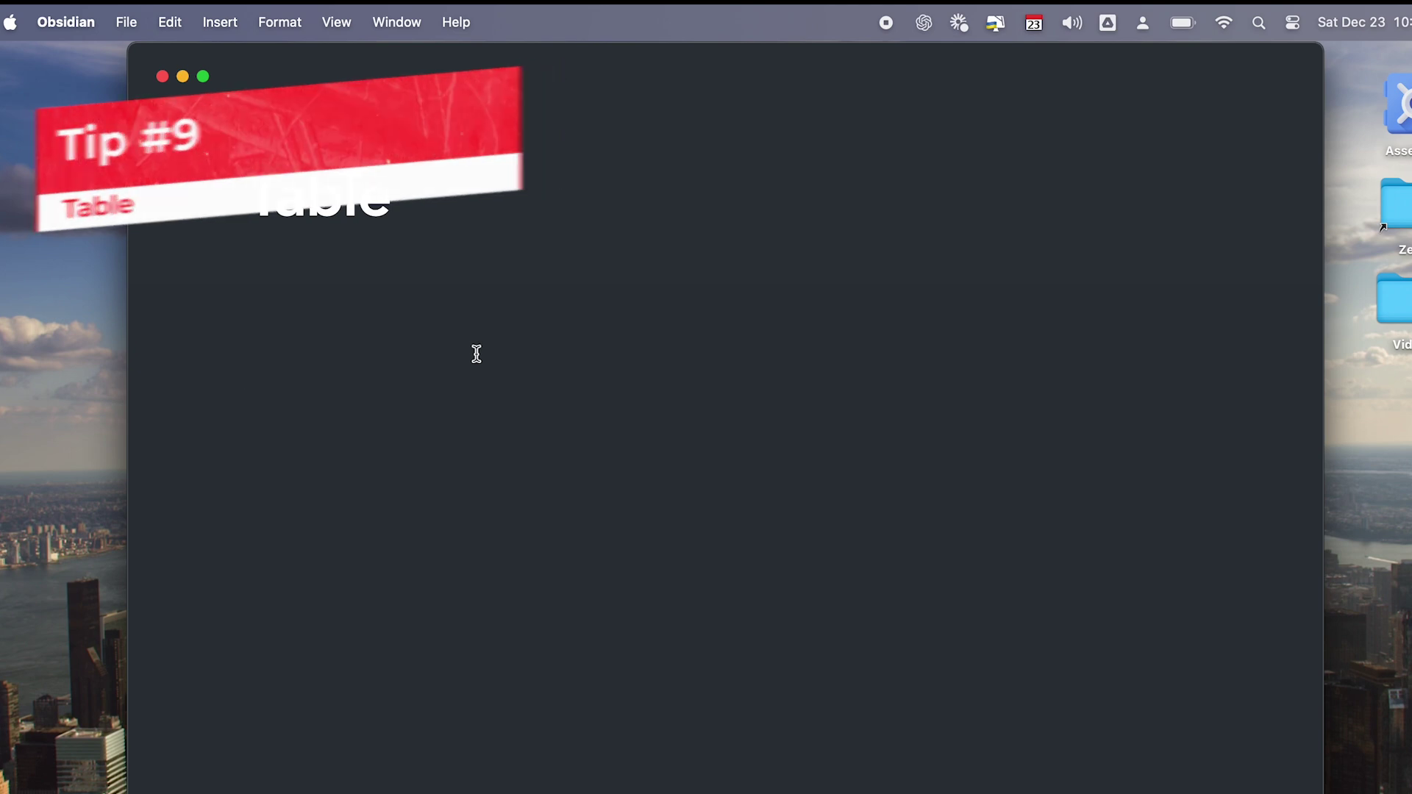
Insert a table with Name, Fav Food, Fav Drink and Tel columns for two people
text(/)
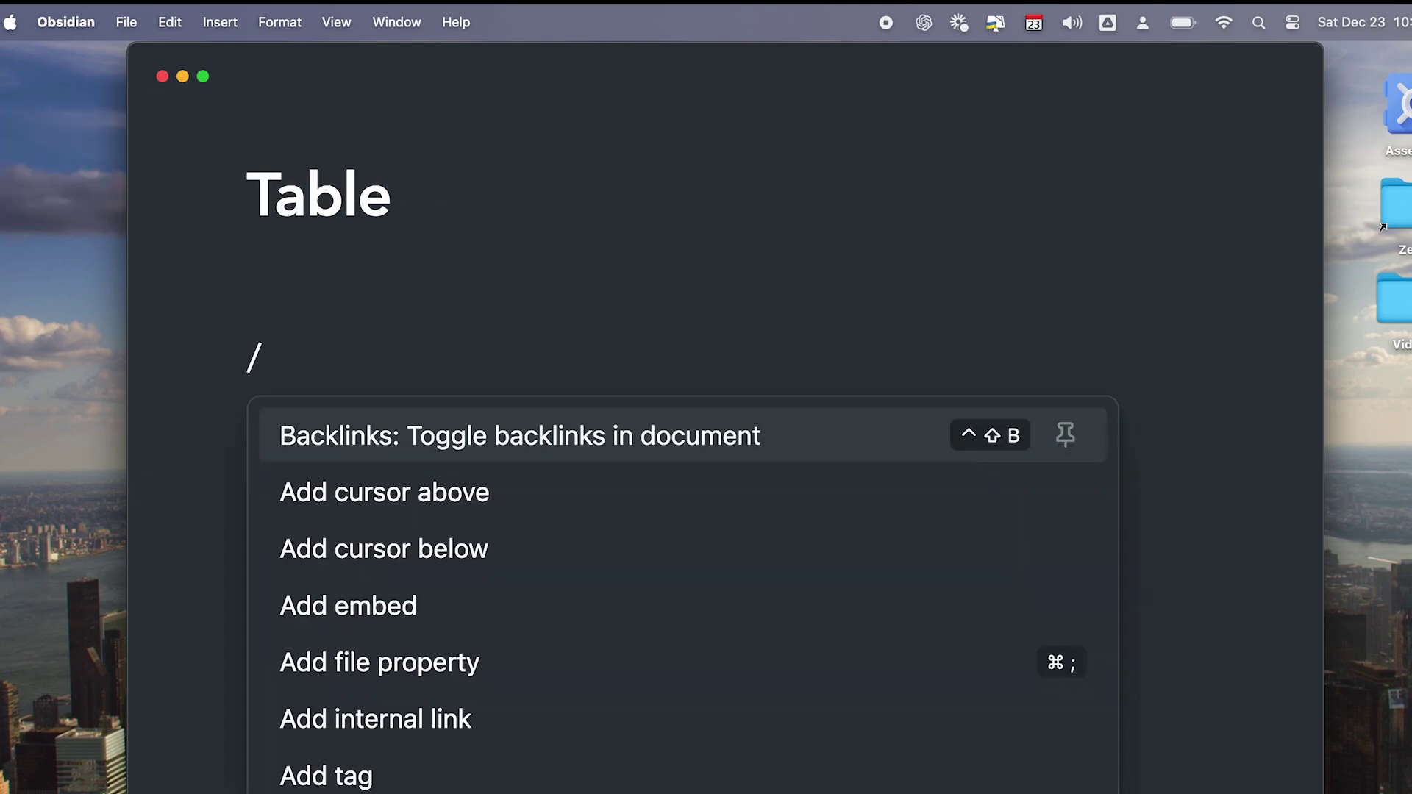
text(table)
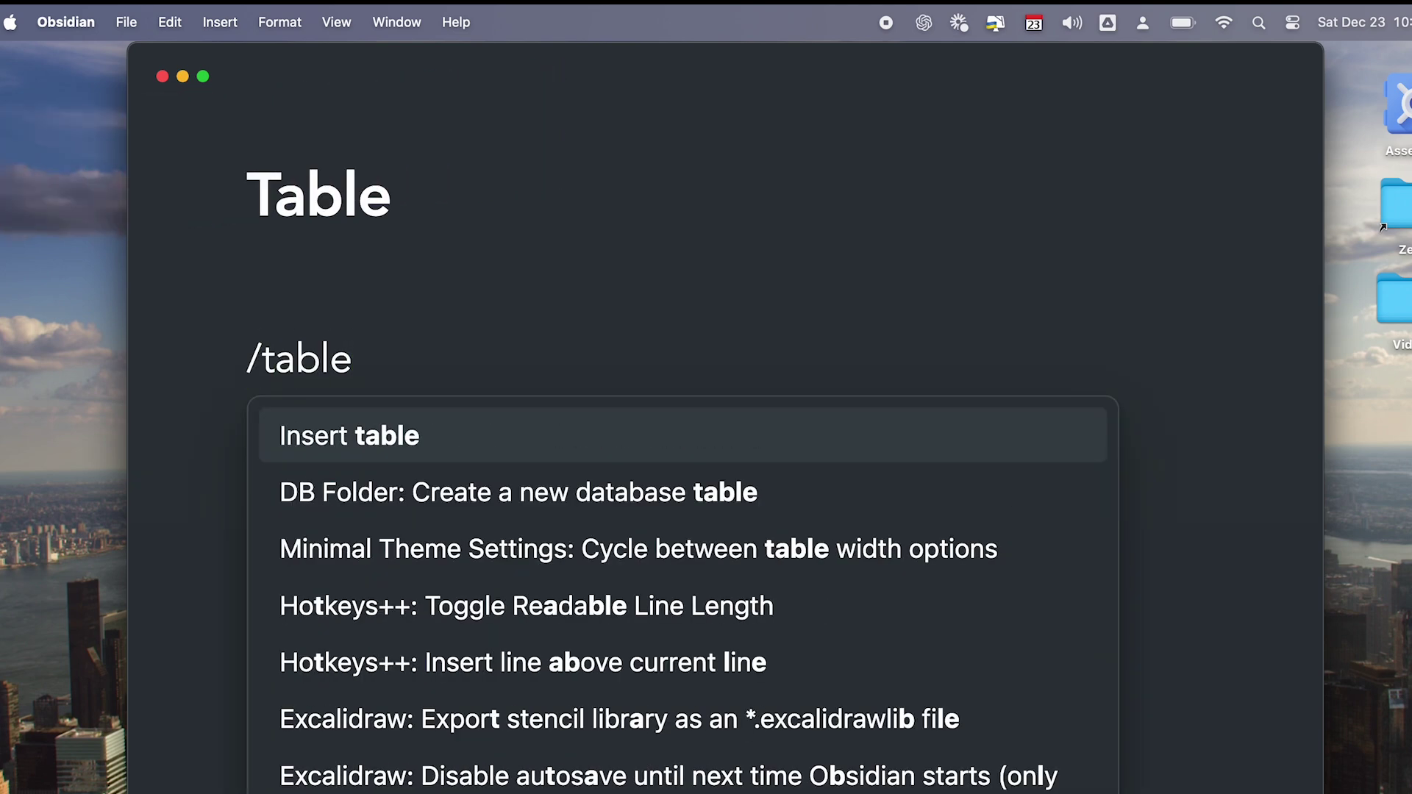
key(Return)
text(Thai)
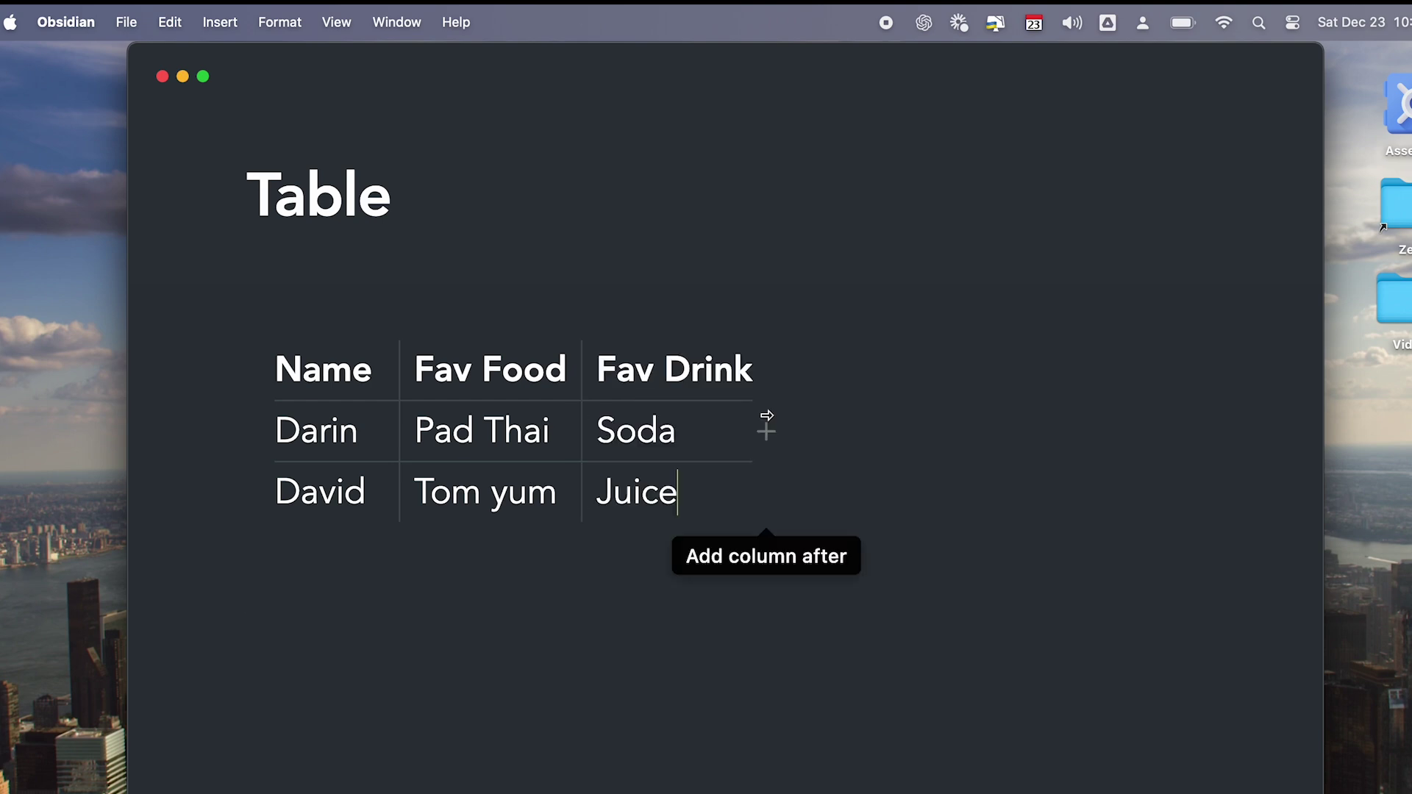
click(765, 416)
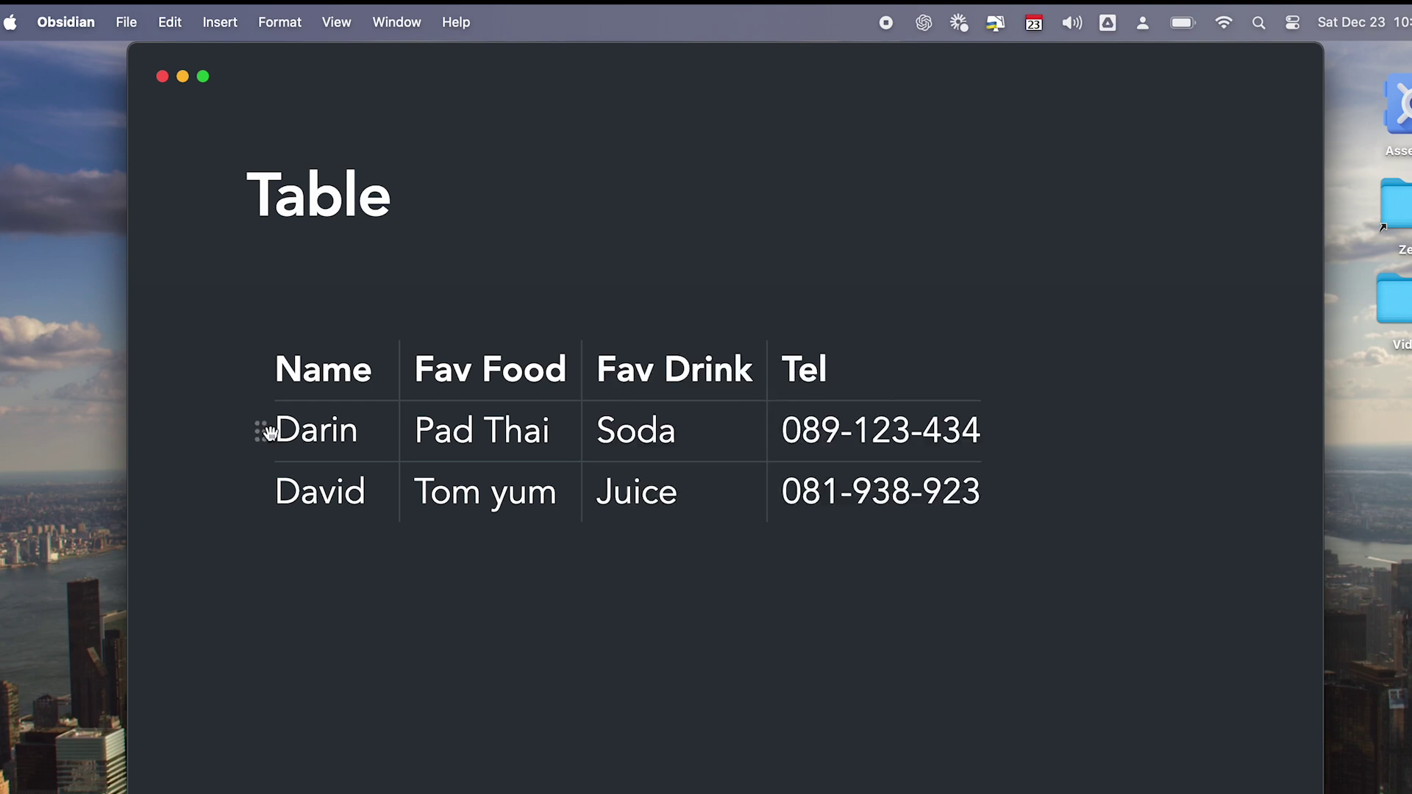
Move the first person's row below the second and the Fav Food column after Fav Drink
drag(267, 426, 263, 495)
click(500, 336)
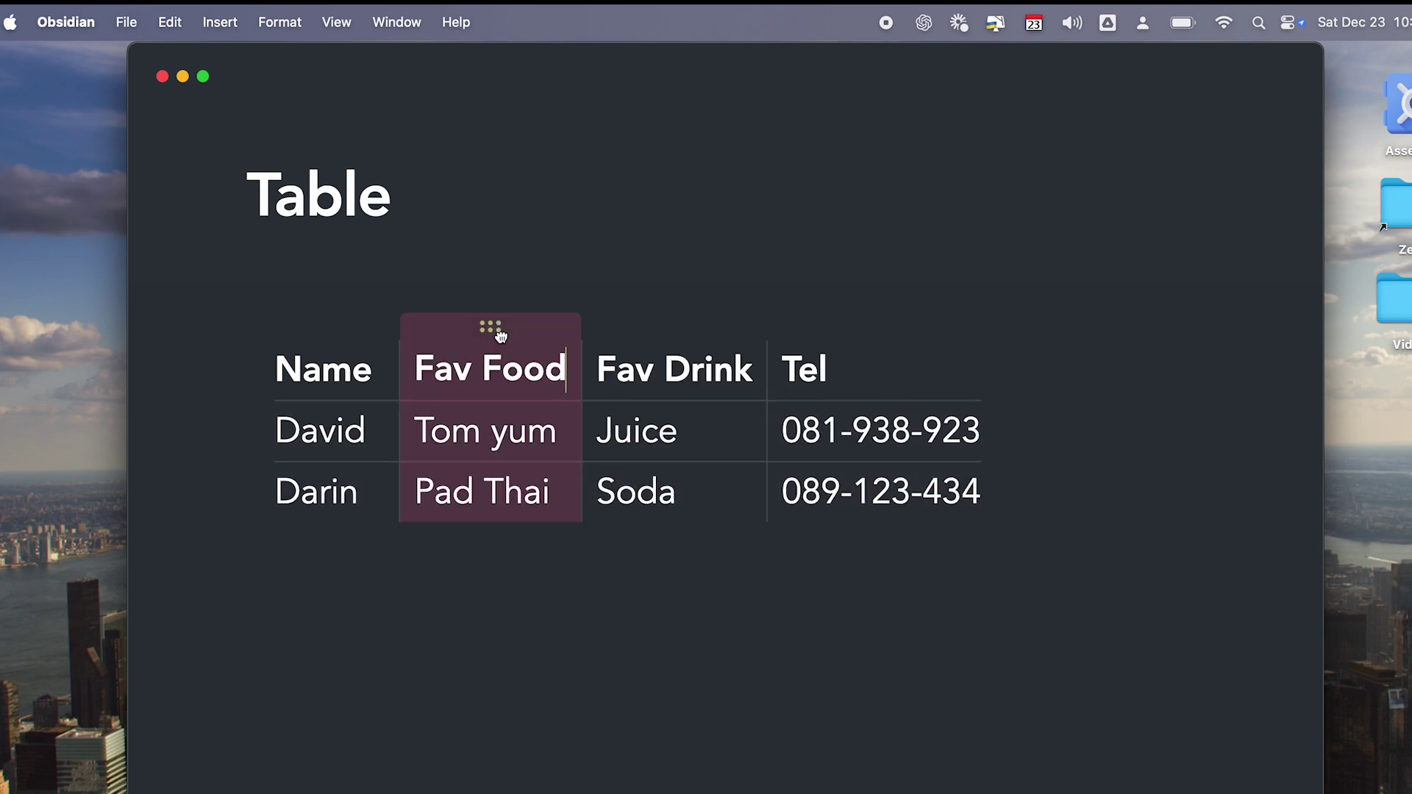
drag(684, 341, 682, 341)
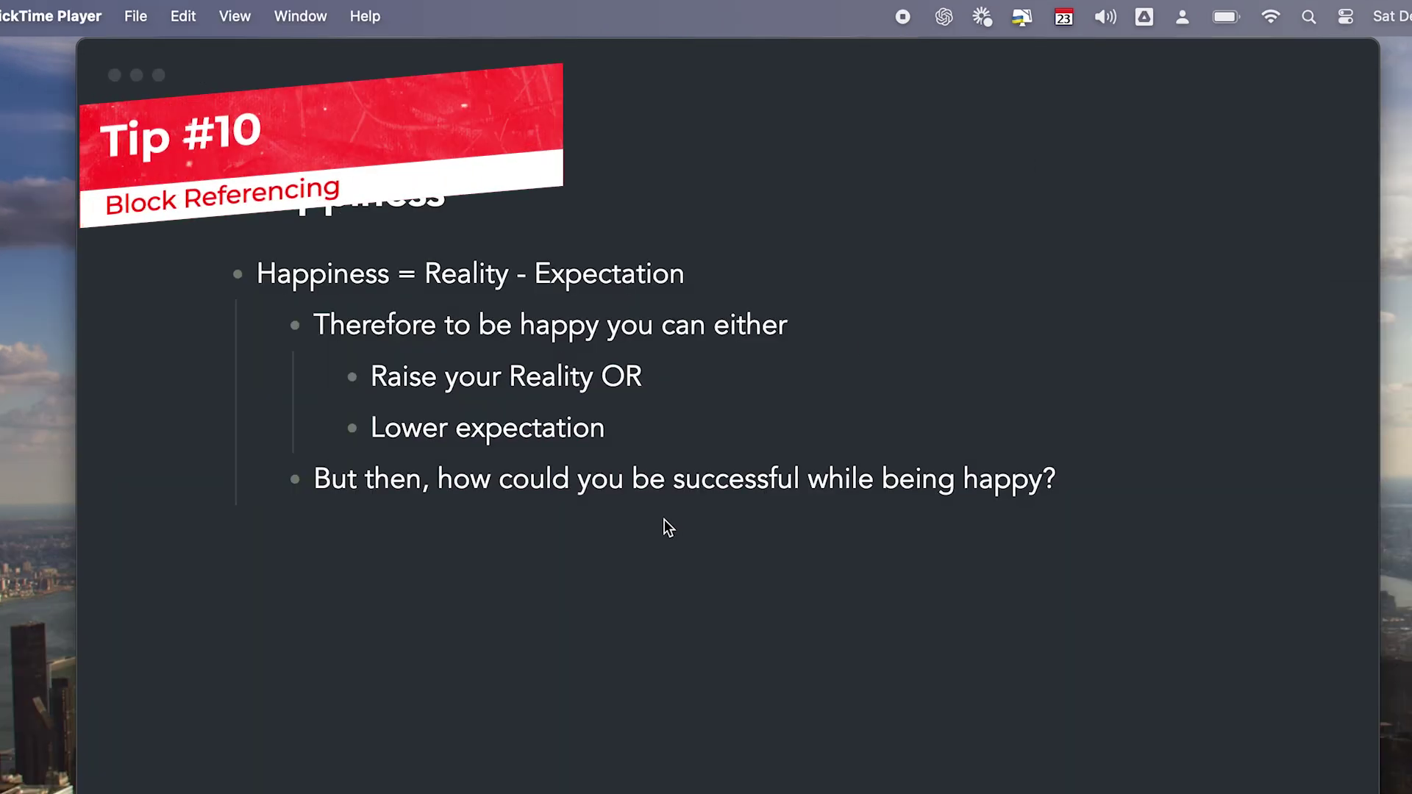
click(637, 549)
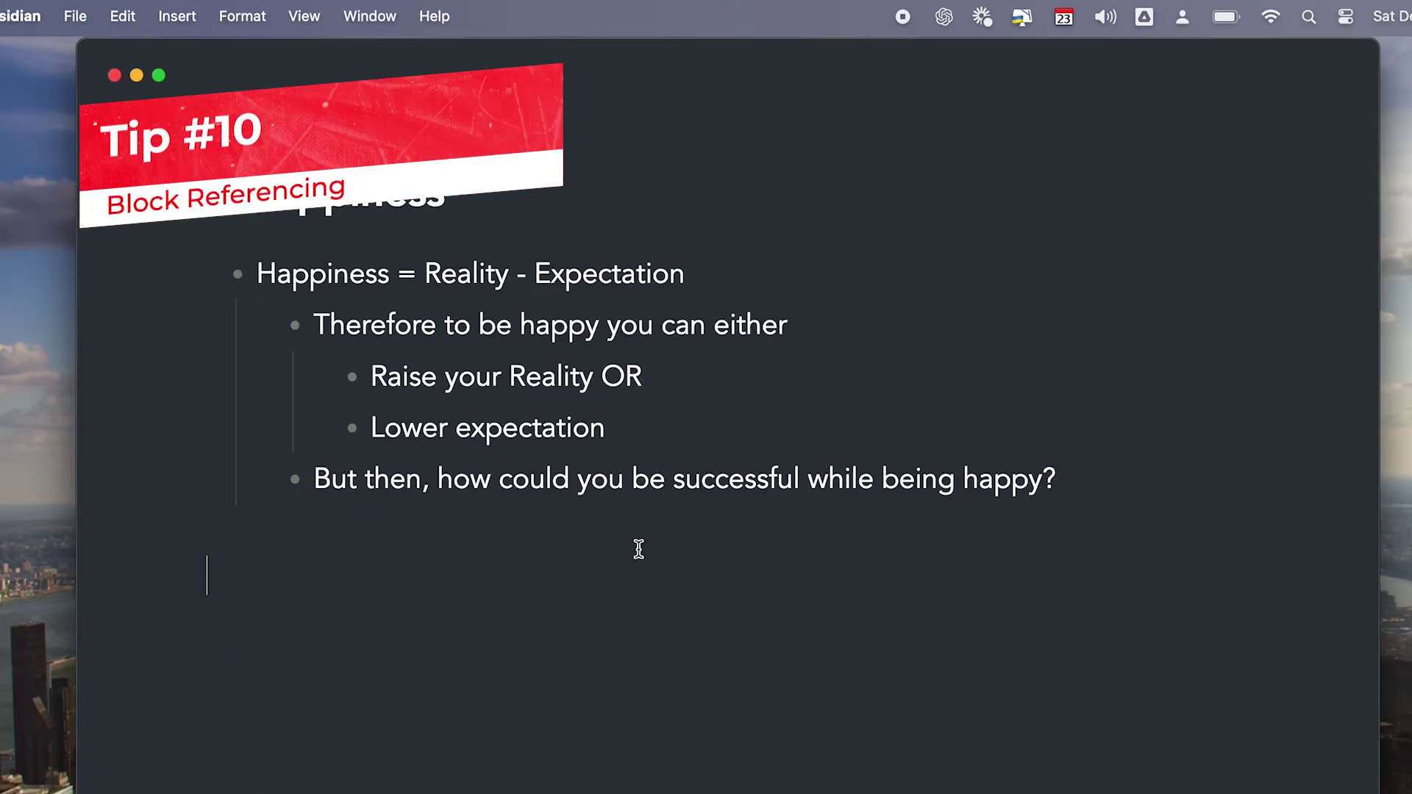
Link the Ikigai block ^ref-17996 about the happiest people and flow, then open it to check
text([[iki)
key(Down)
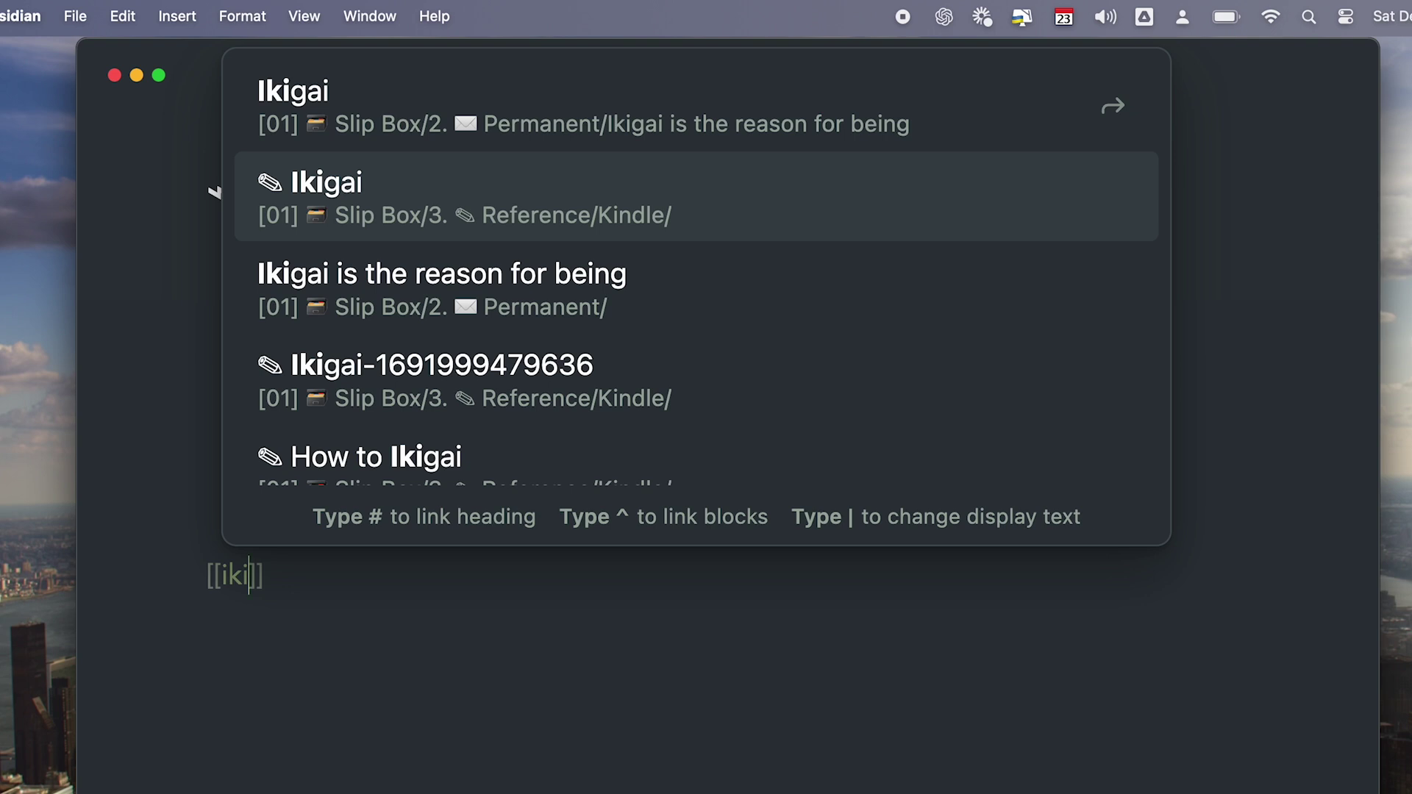
text(^)
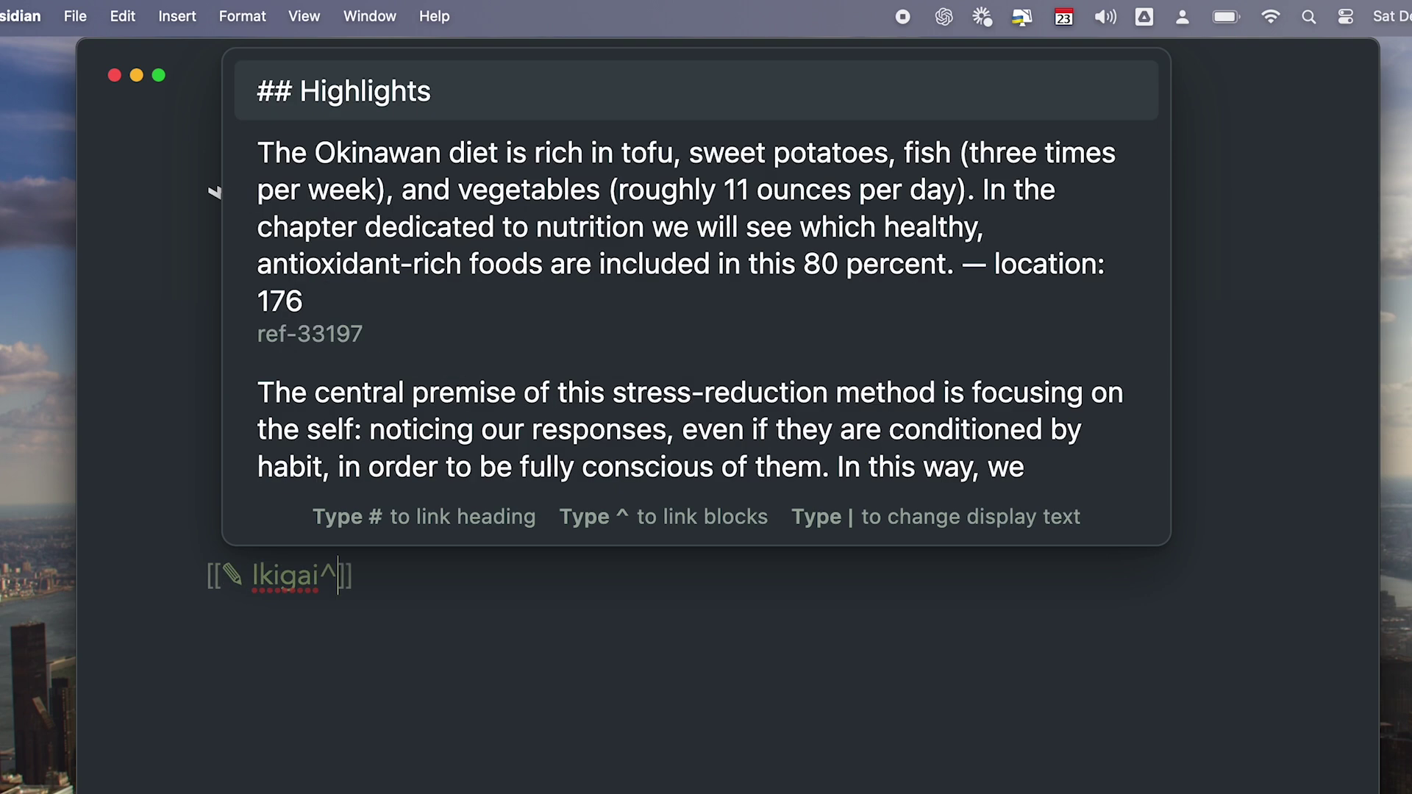
text(happi)
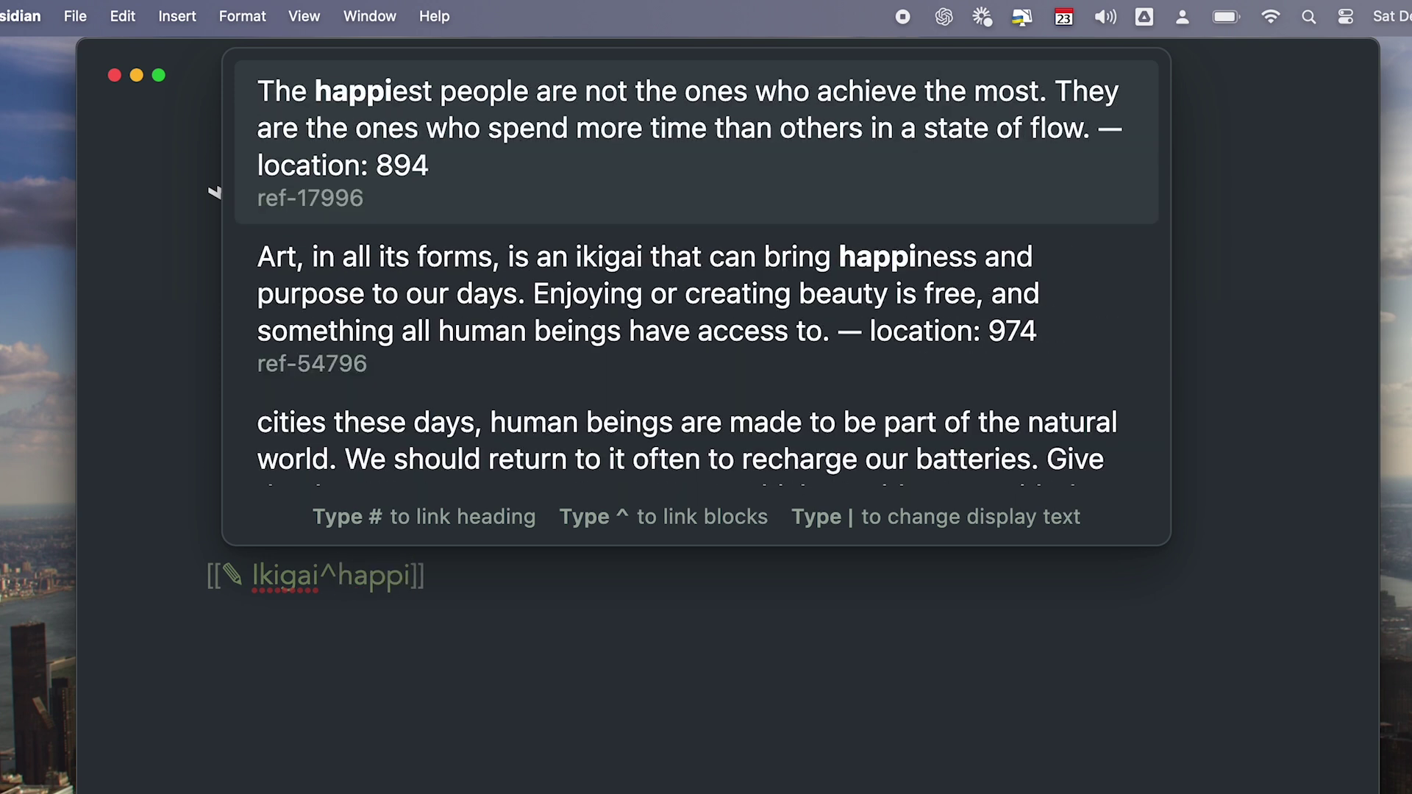
key(Return)
click(523, 617)
mouse_move(445, 592)
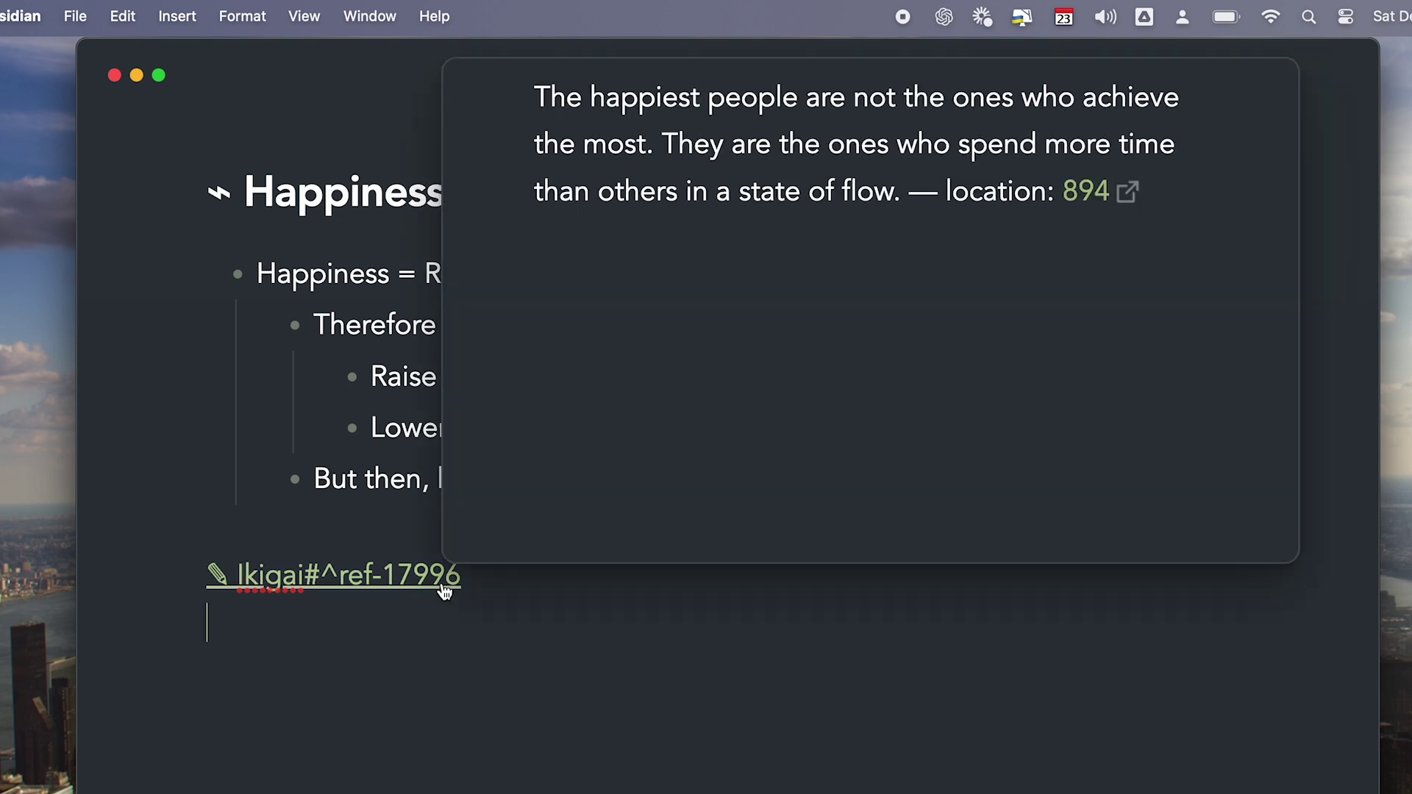
click(444, 588)
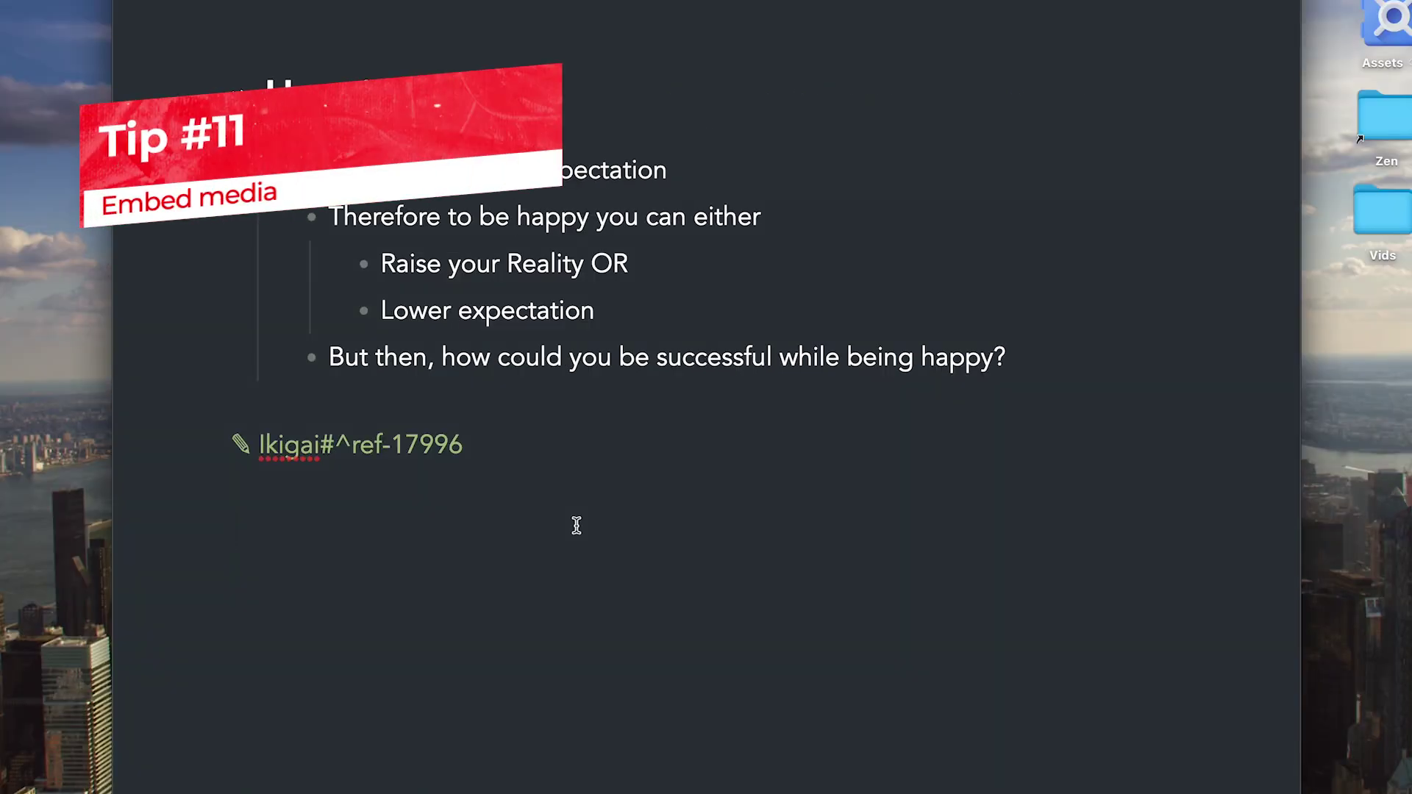
Embed the IKIGAI YouTube video below the Ikigai link using ![]( with the pasted URL
click(578, 523)
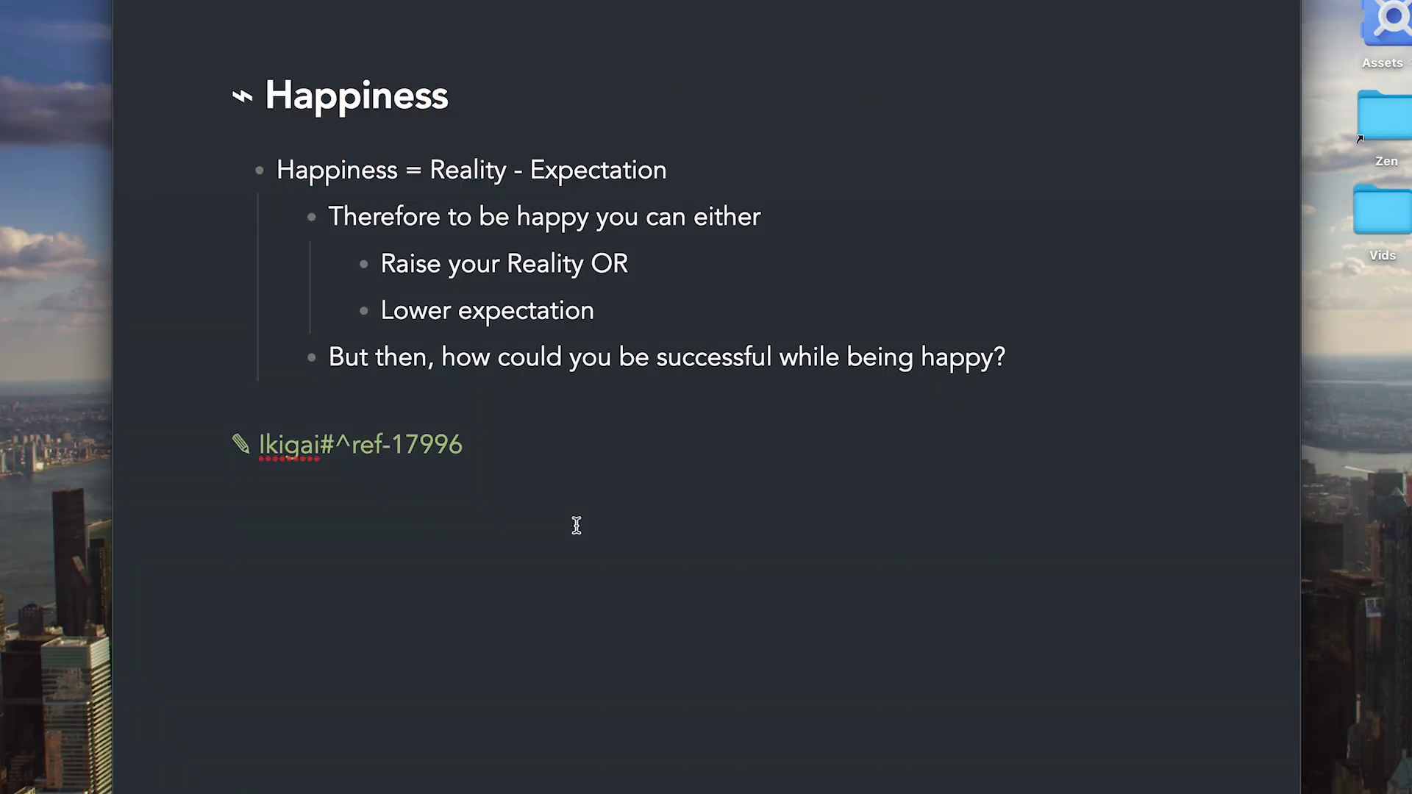
text(!)
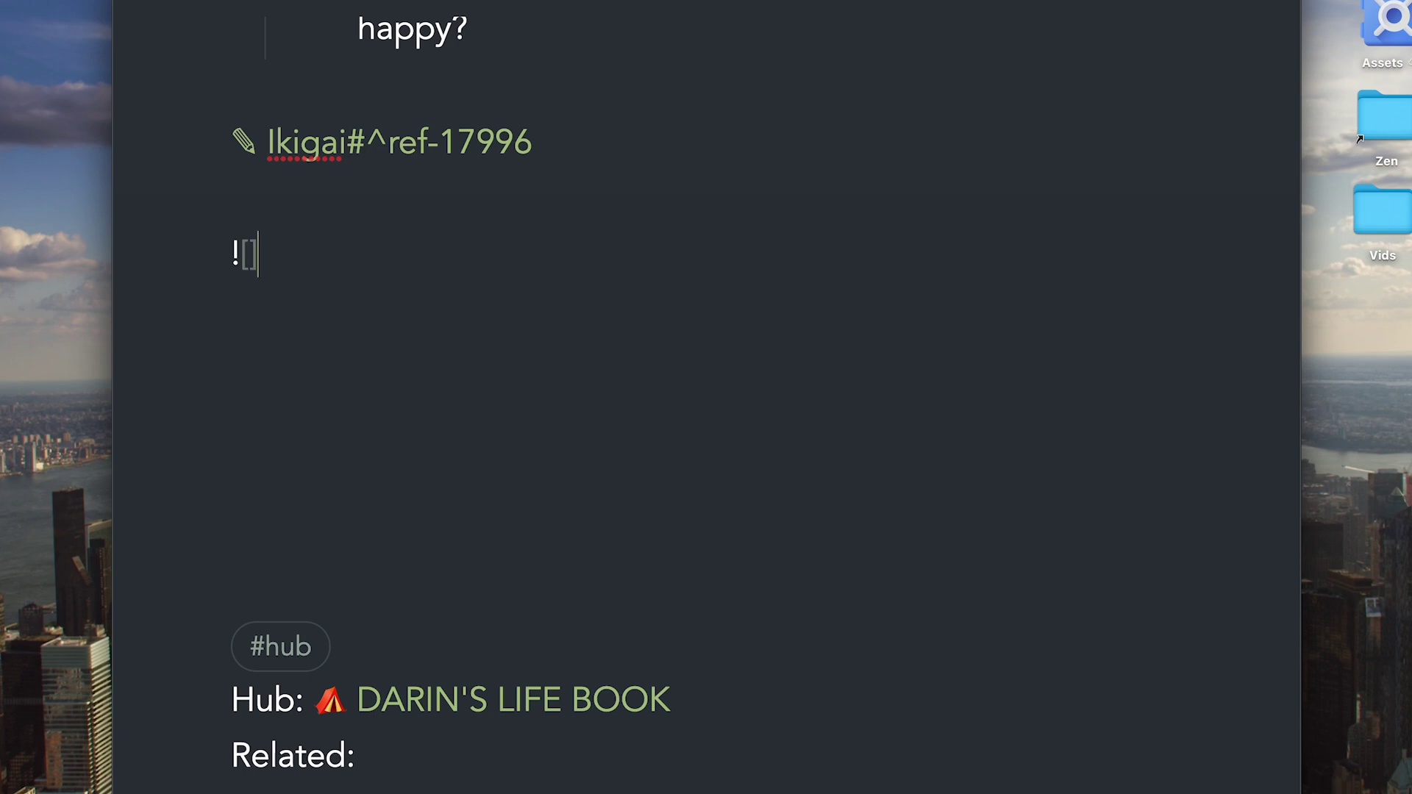
text([]()
text(https://youtu.be/4LE5bel_GvU?si=odUH8Dmb3o8VDpwo)
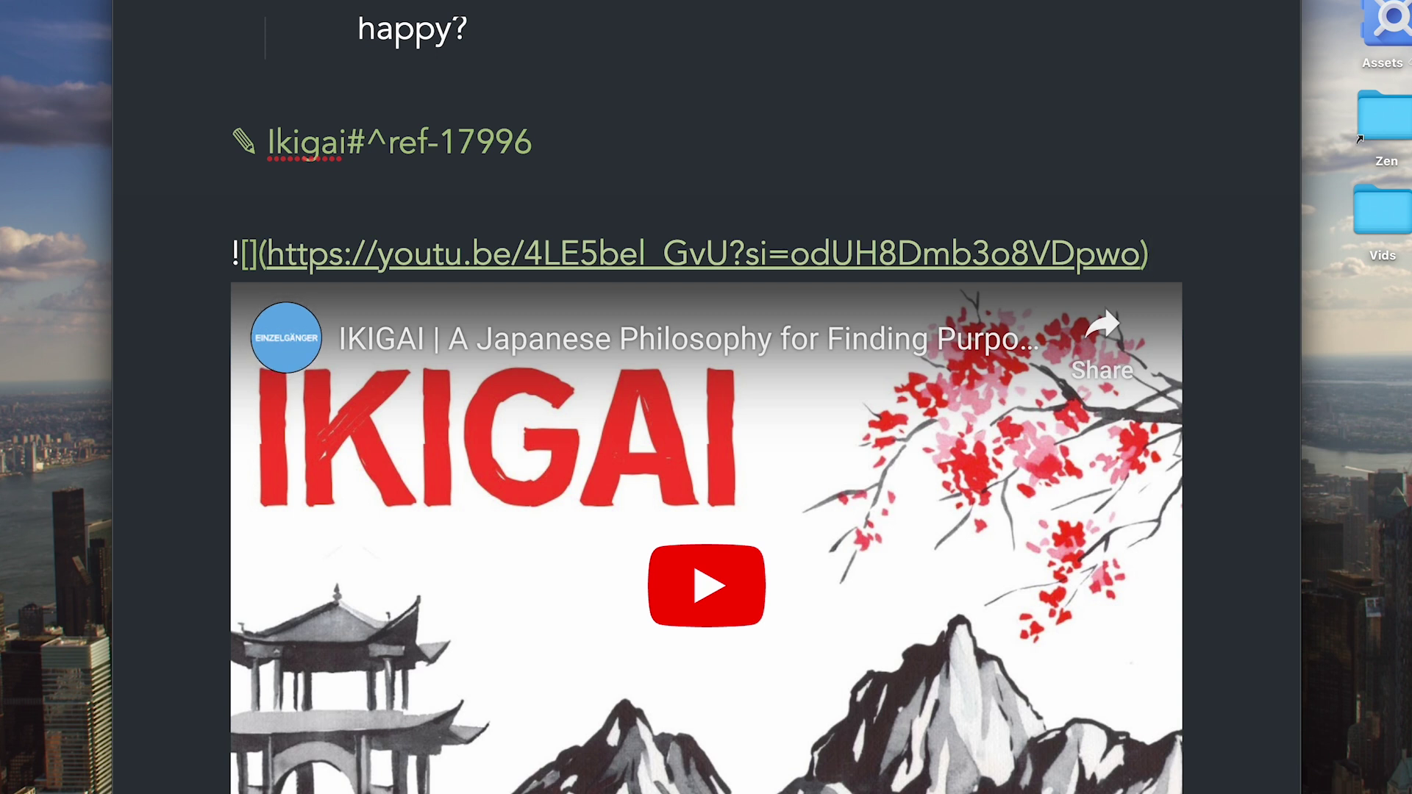
key(Down)
key(Down)
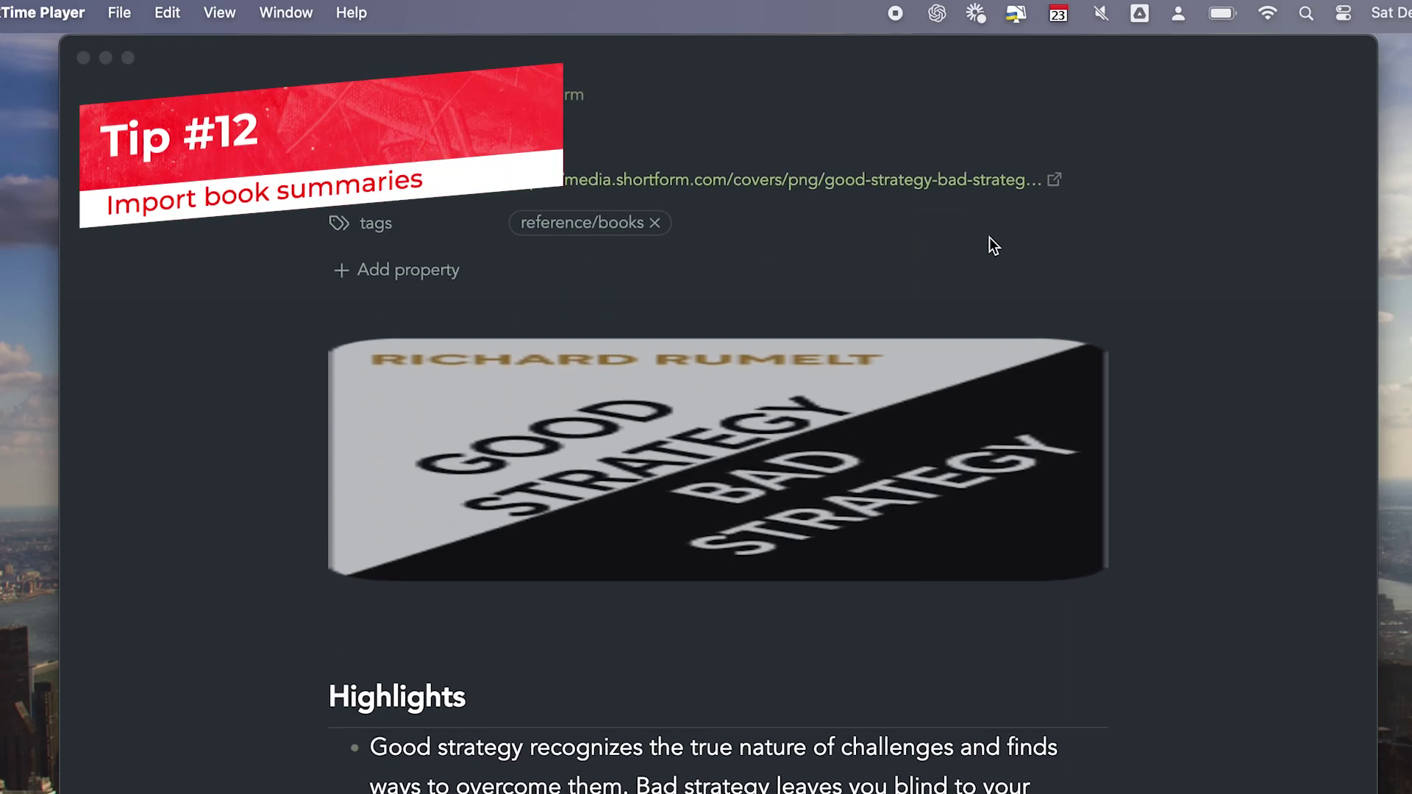
scroll(990, 237, down, 6)
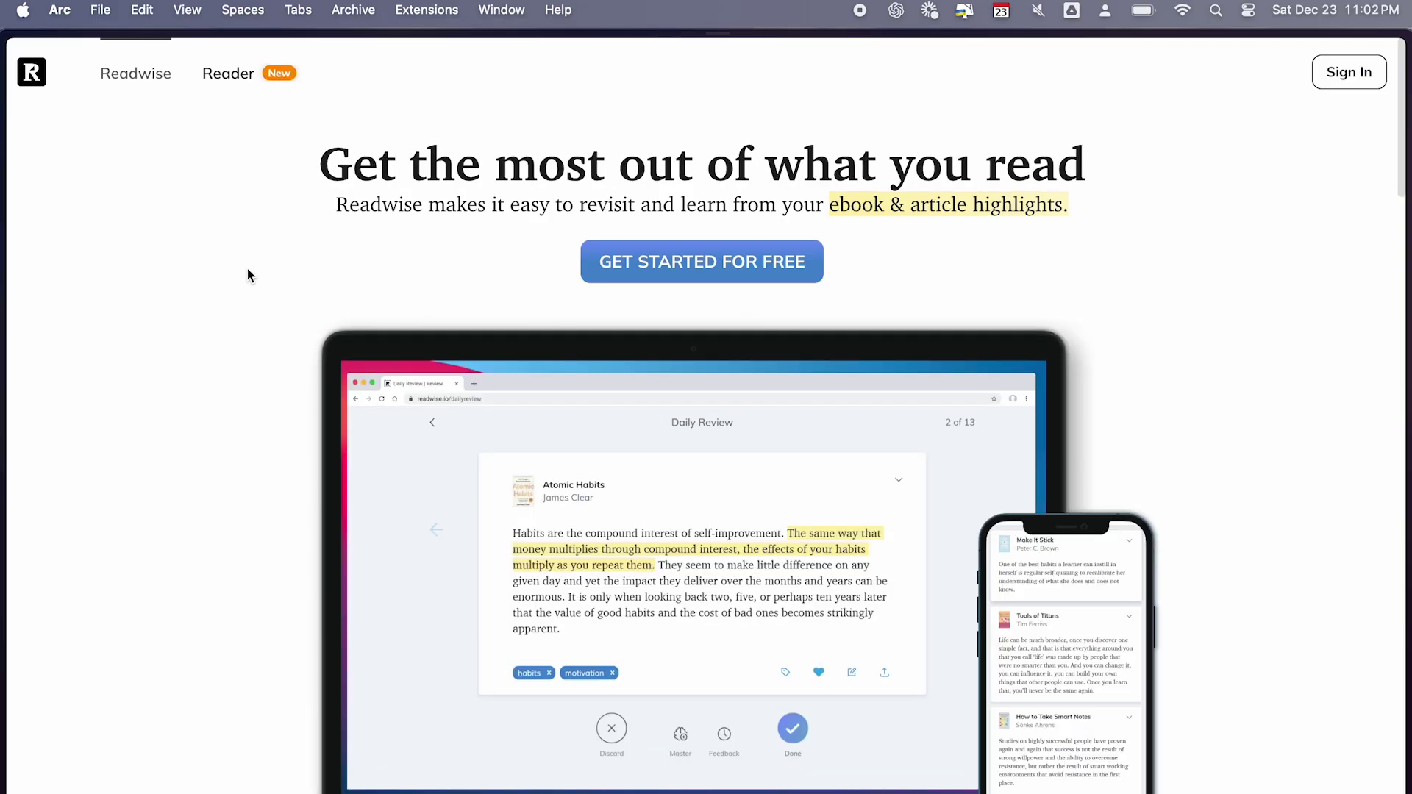
Scroll down the Shortform homepage toward My Library's Reading Now and Favorites collections
scroll(247, 271, down, 2)
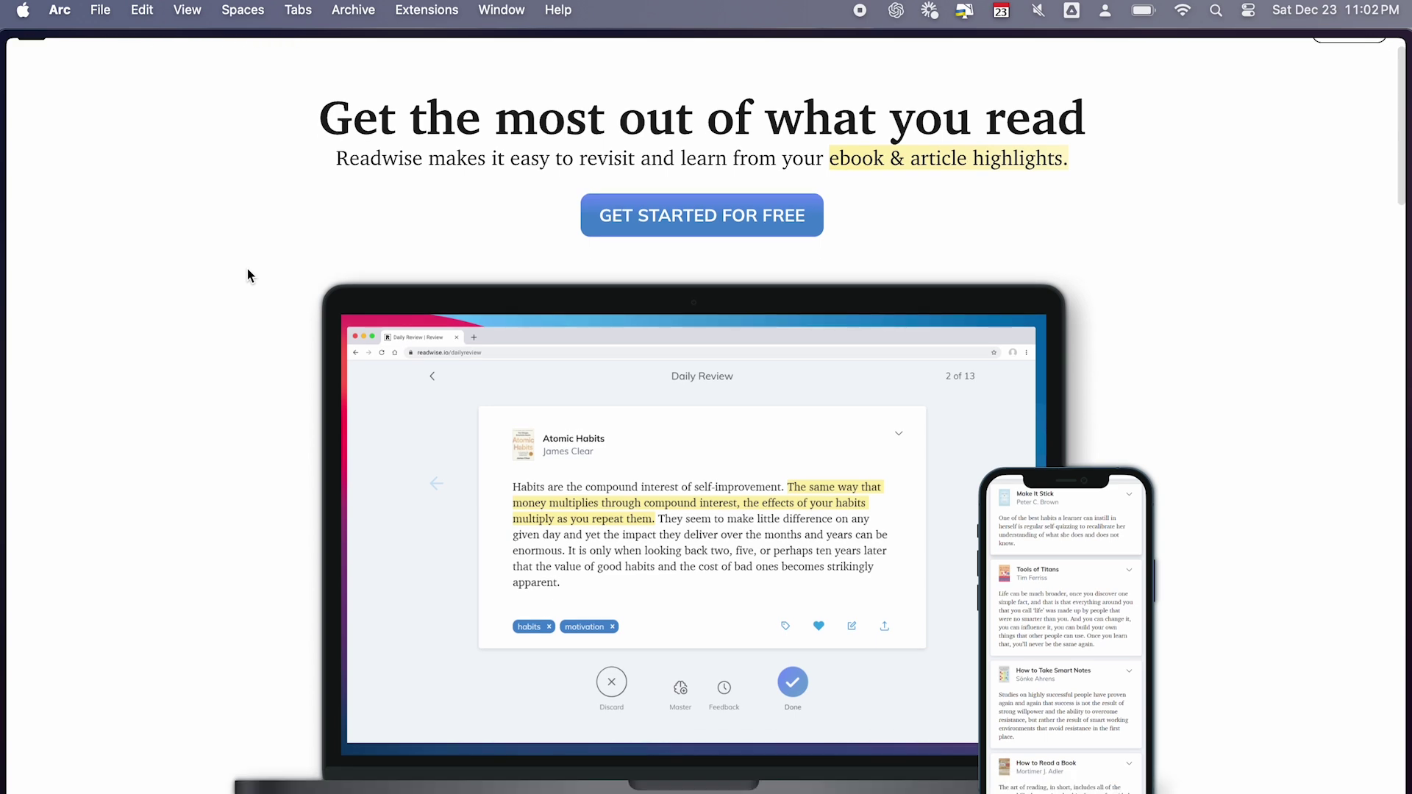
scroll(248, 268, down, 2)
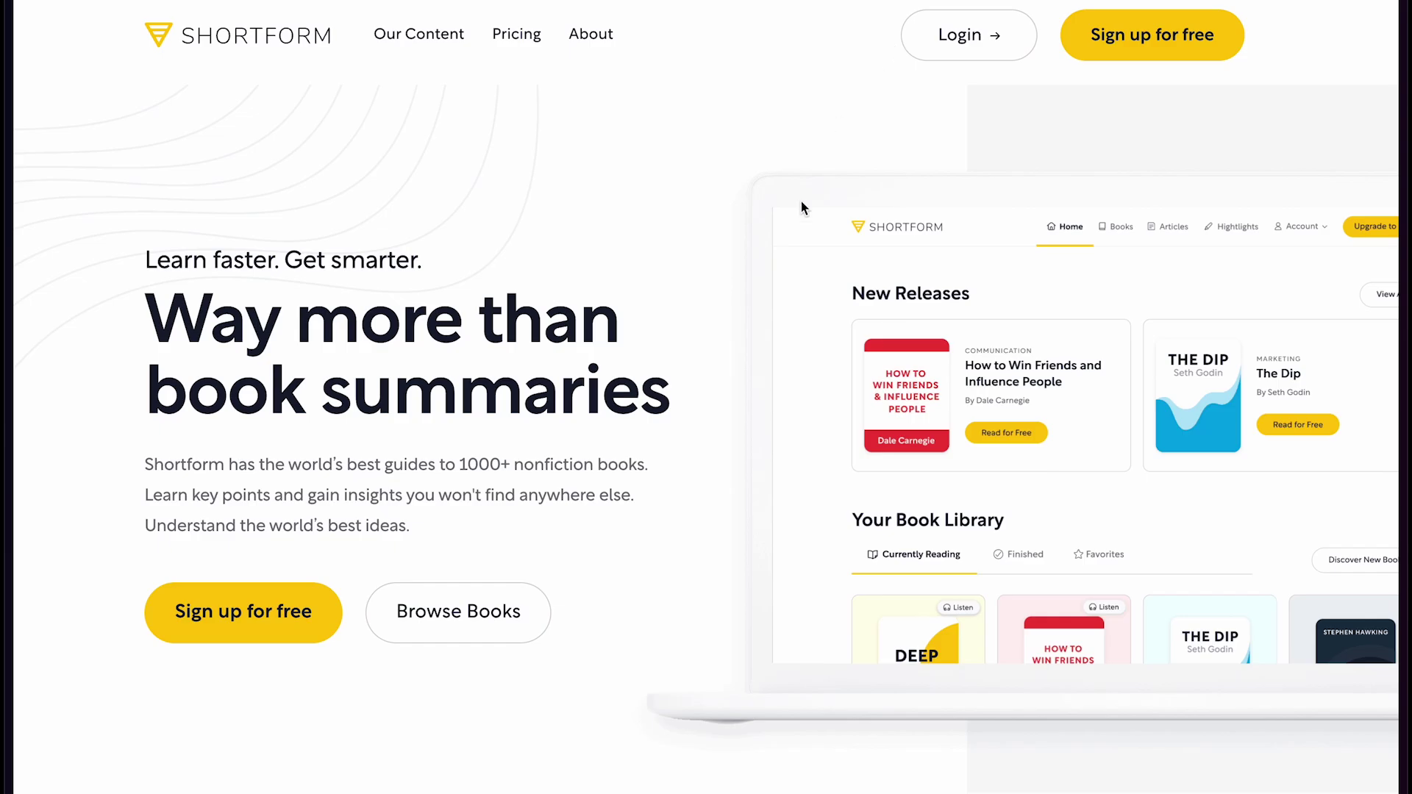
scroll(801, 201, down, 4)
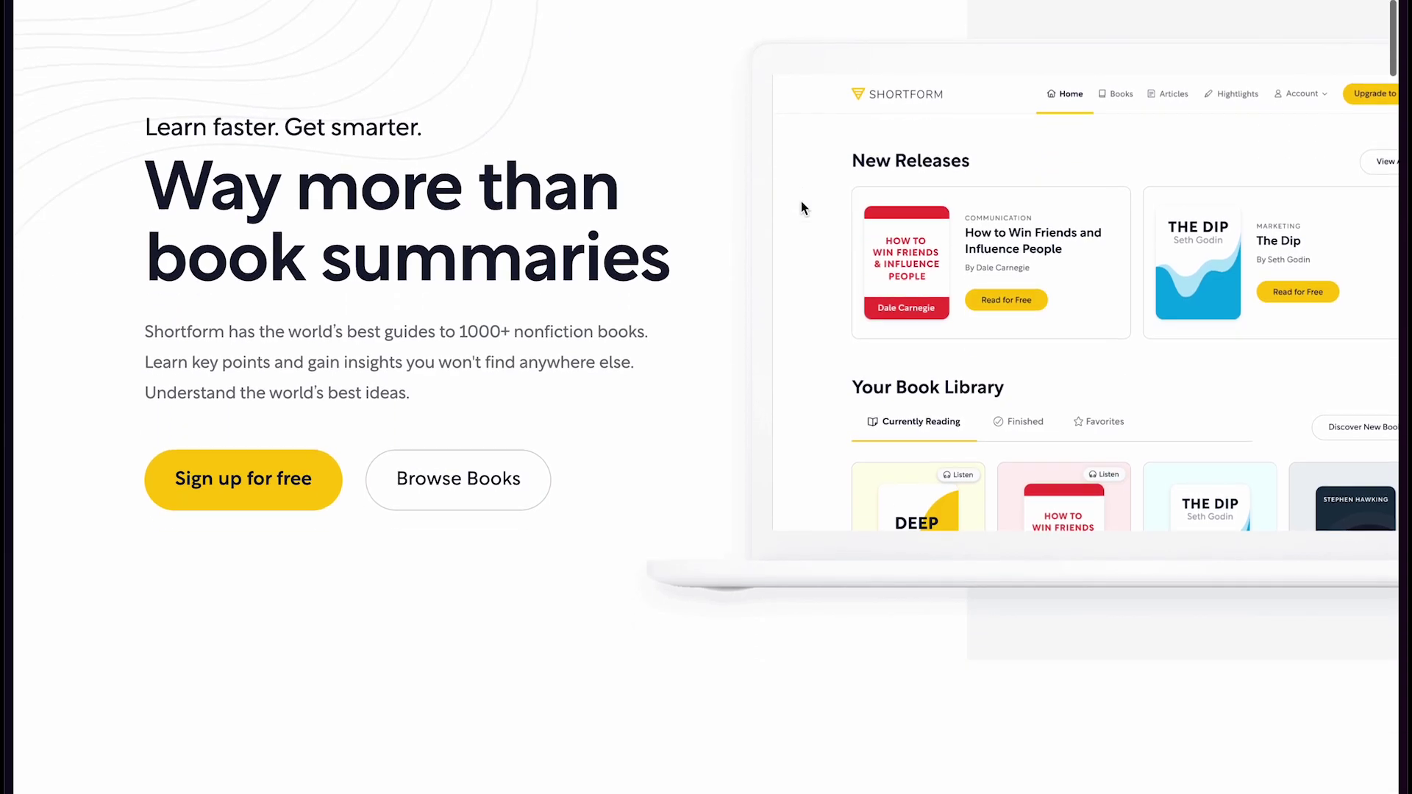
scroll(800, 201, down, 4)
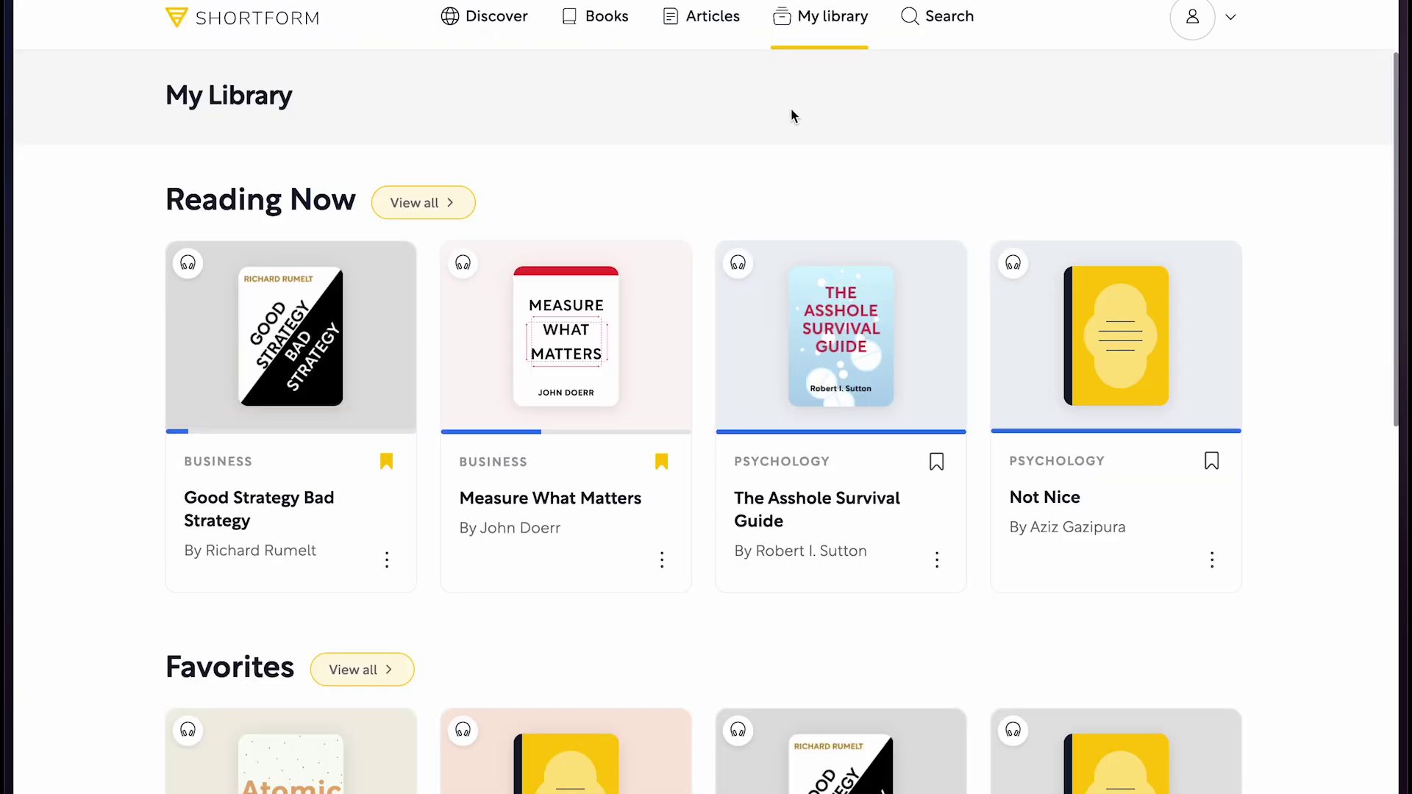
Open Good Strategy Bad Strategy and read Chapter 4: Look for Internal Weaknesses
scroll(792, 118, down, 1)
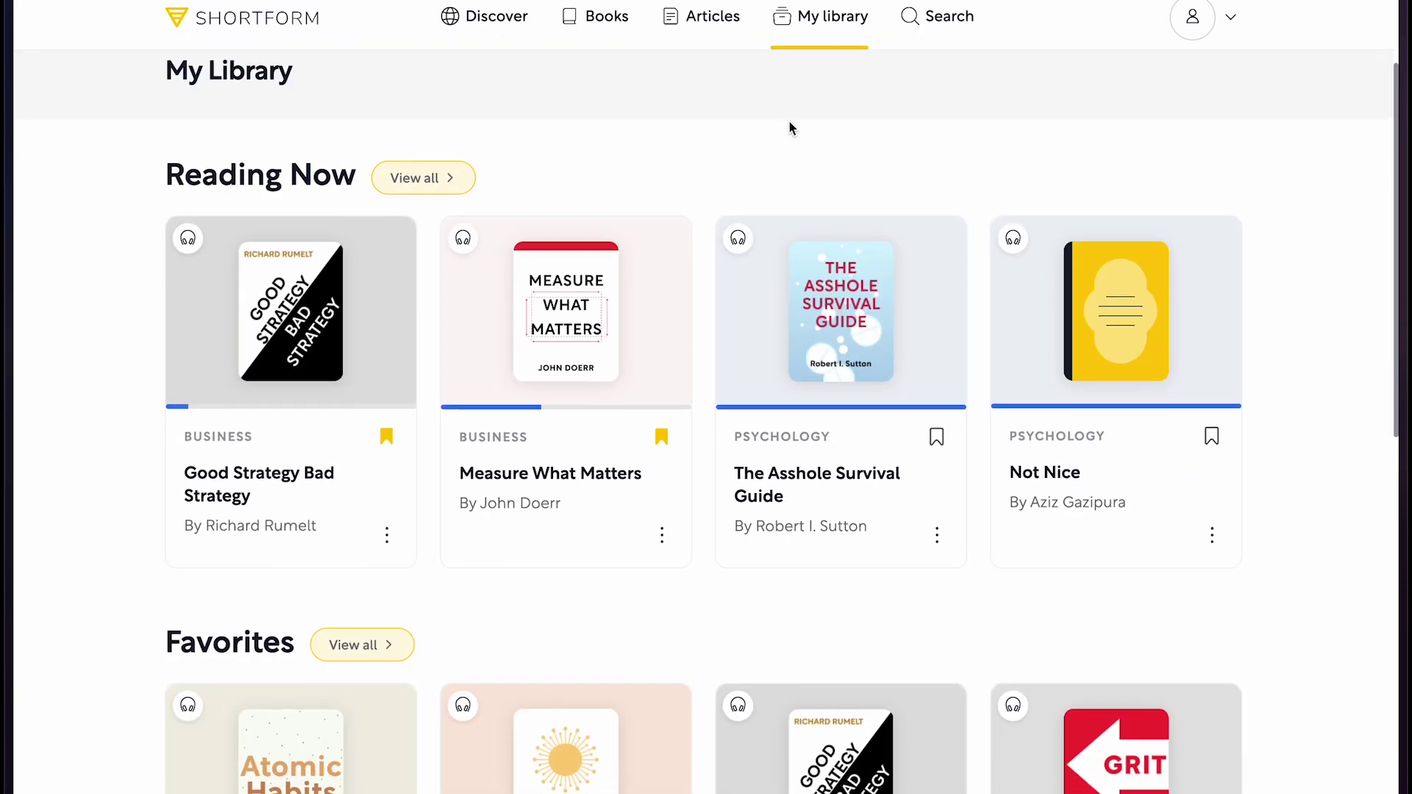
click(369, 297)
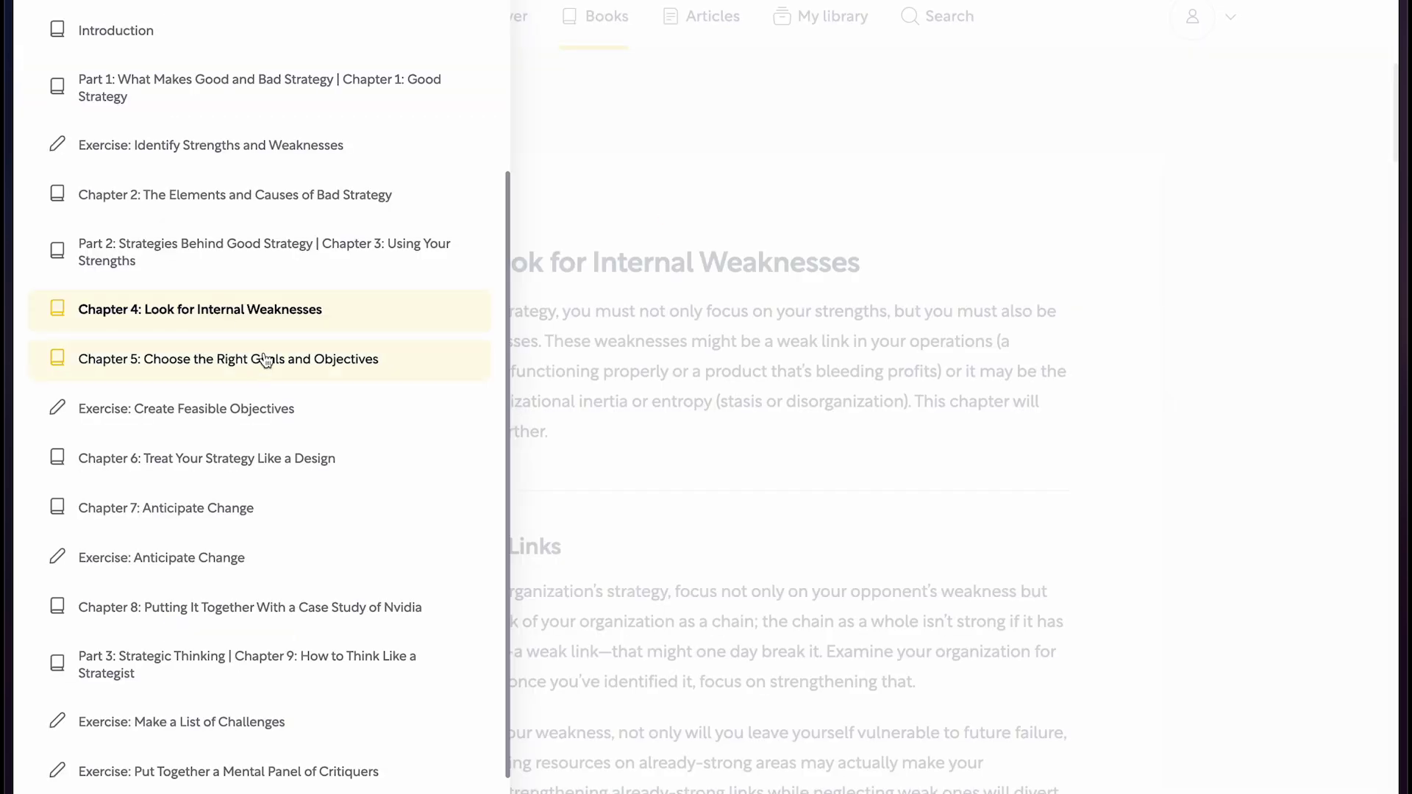
click(263, 362)
click(267, 319)
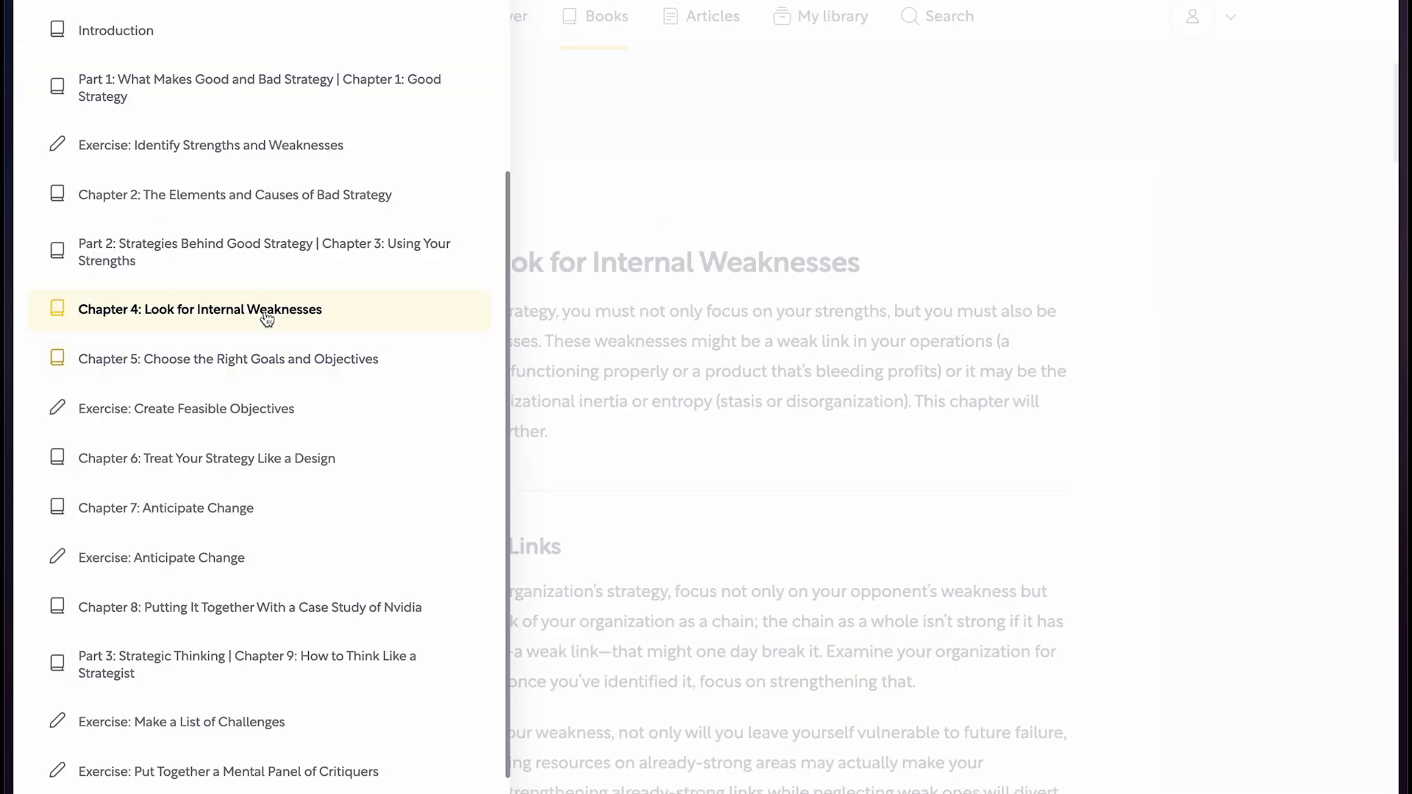
click(574, 364)
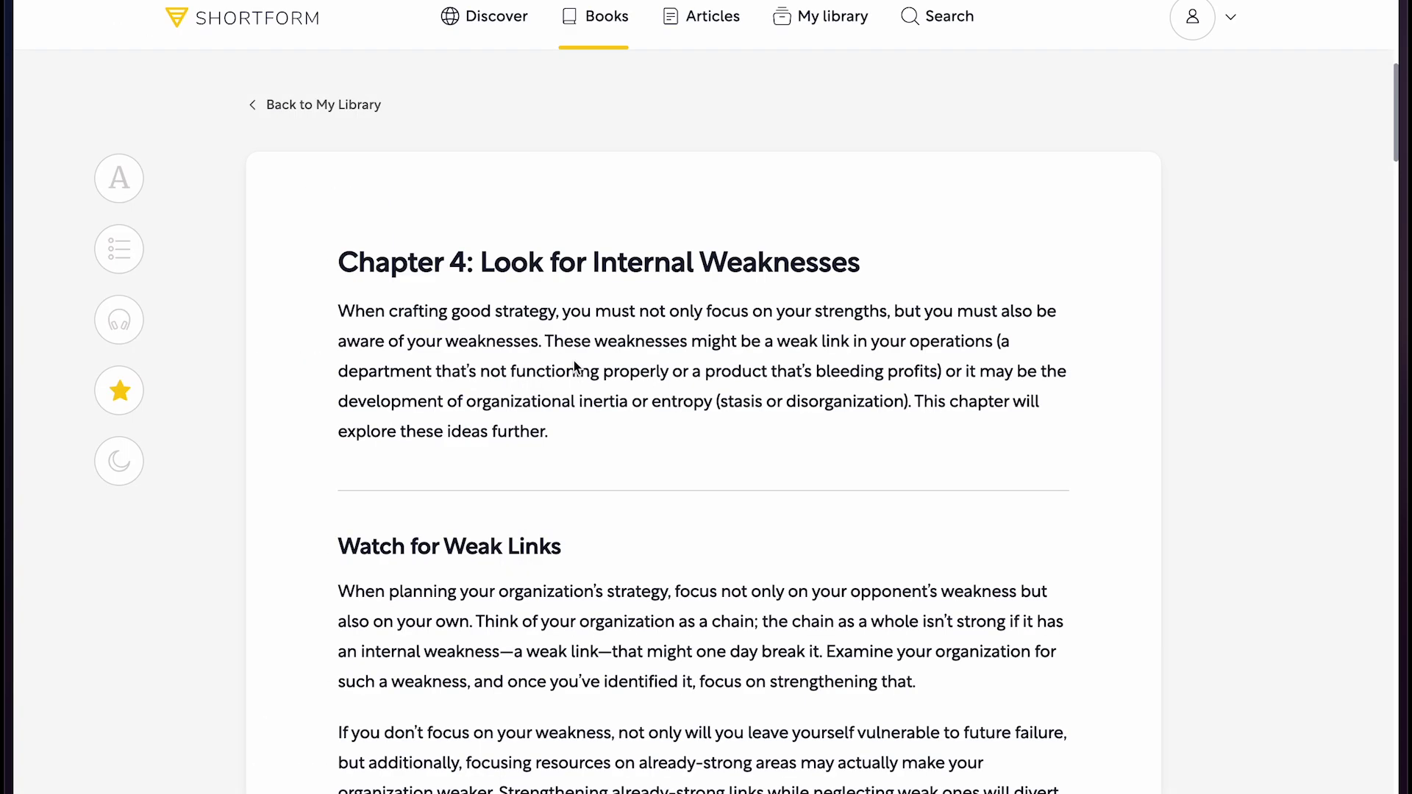
scroll(574, 365, down, 2)
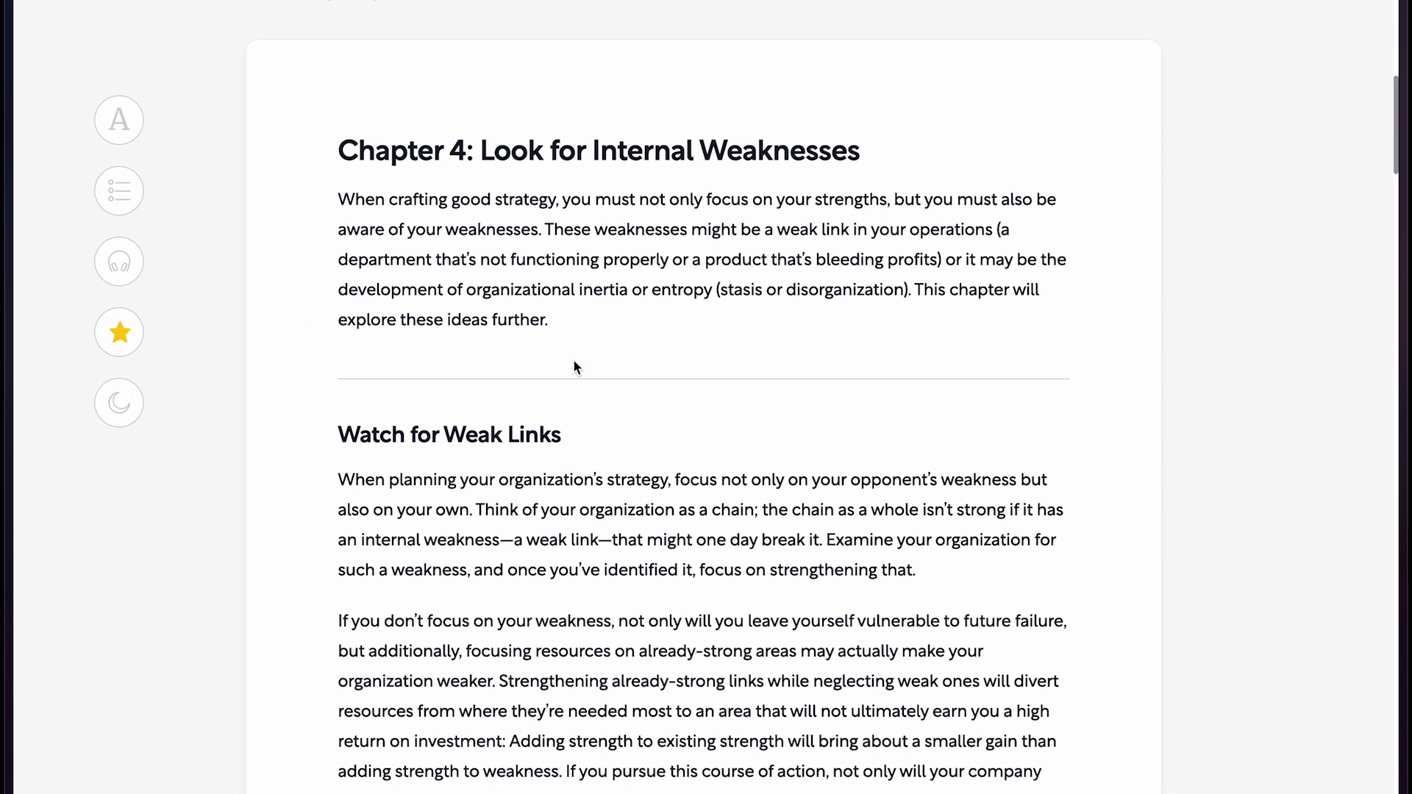
scroll(574, 365, down, 2)
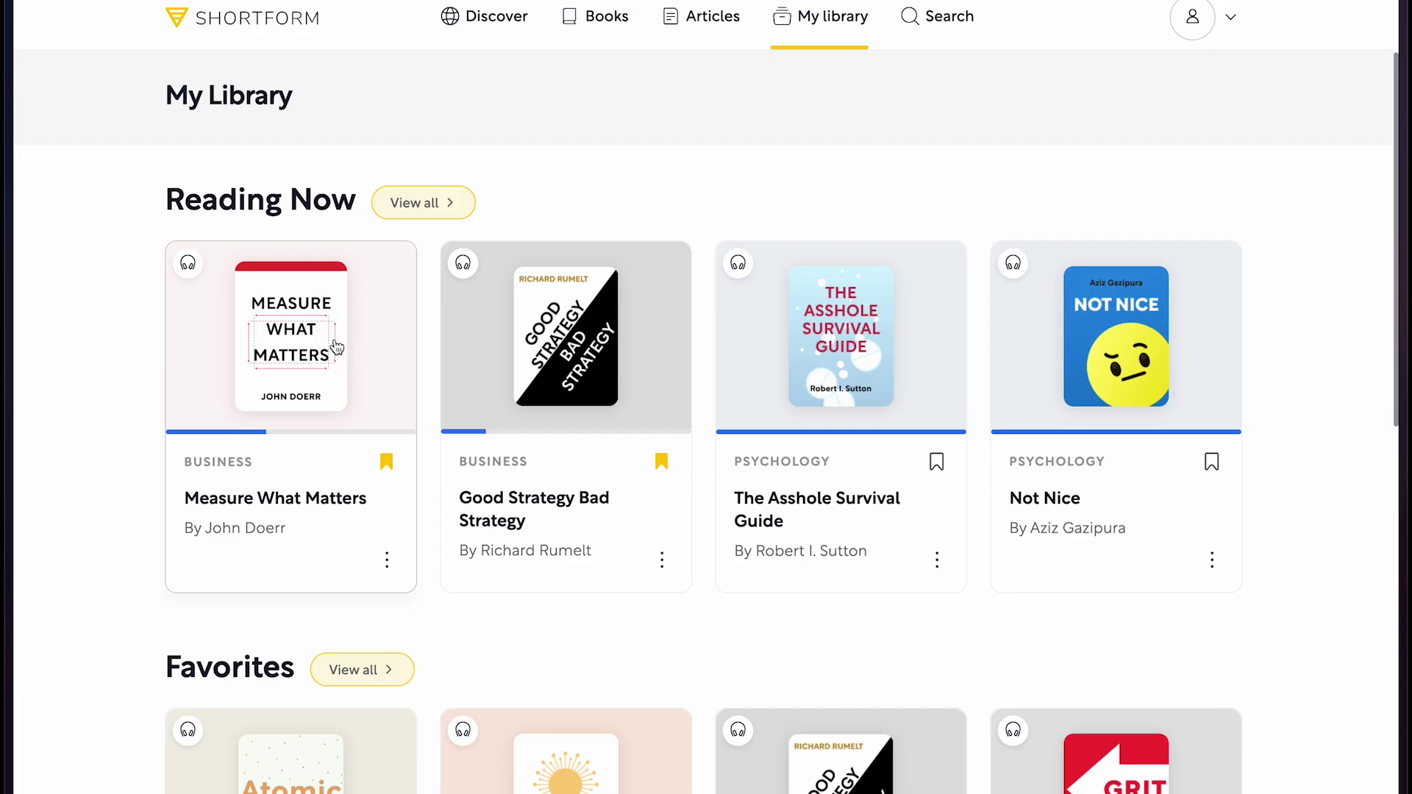
Open the Measure What Matters summary and read through it
click(336, 345)
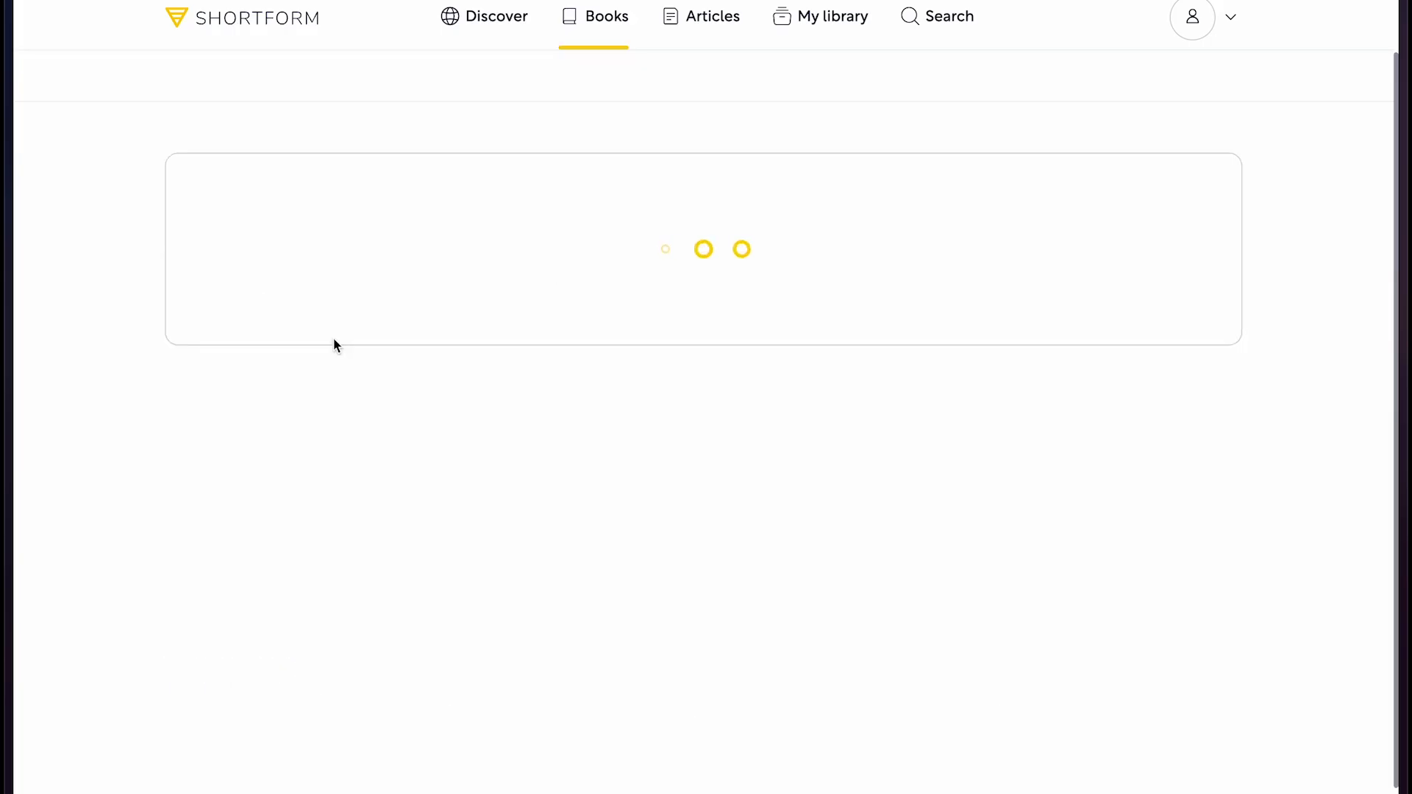
scroll(335, 345, down, 1)
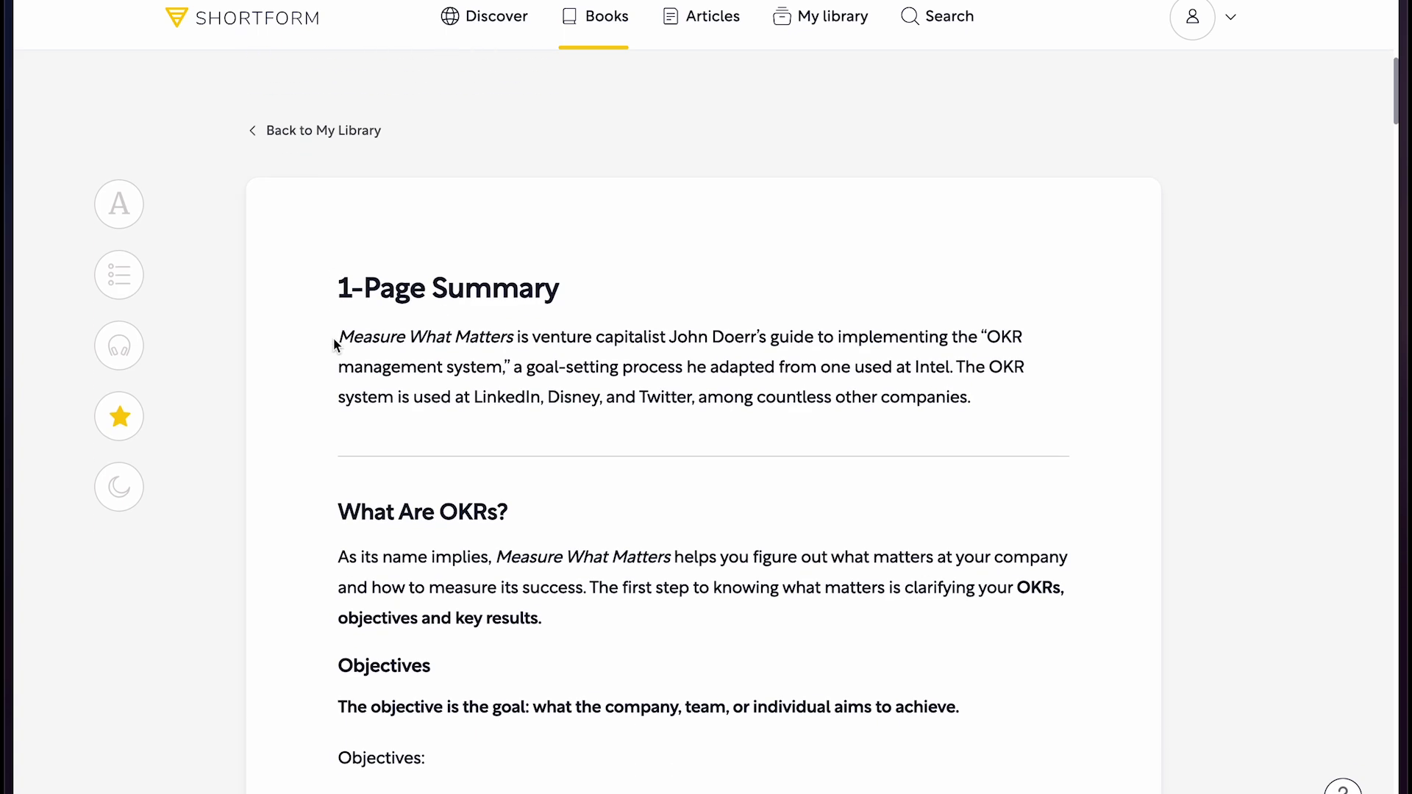
scroll(334, 346, down, 3)
scroll(334, 346, down, 2)
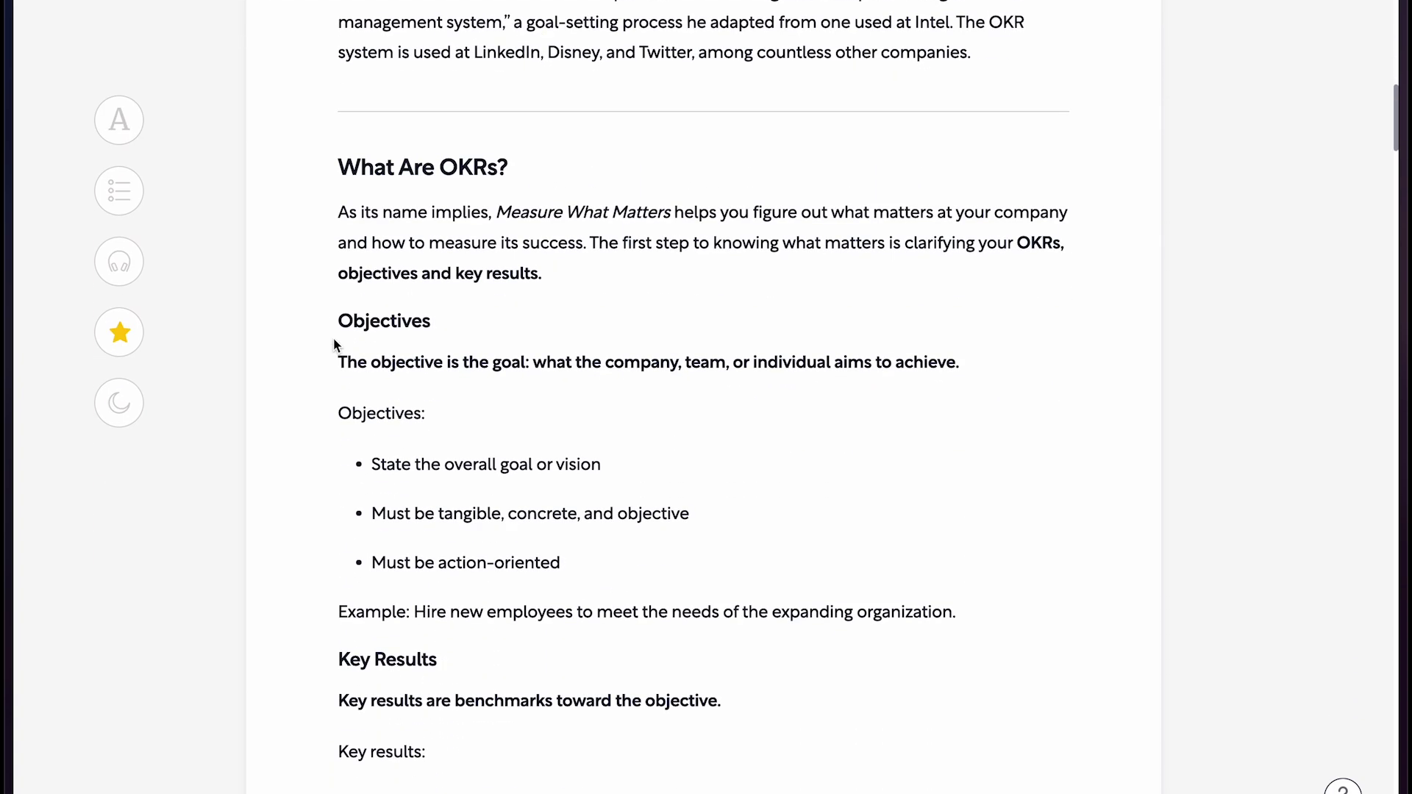
scroll(335, 346, down, 2)
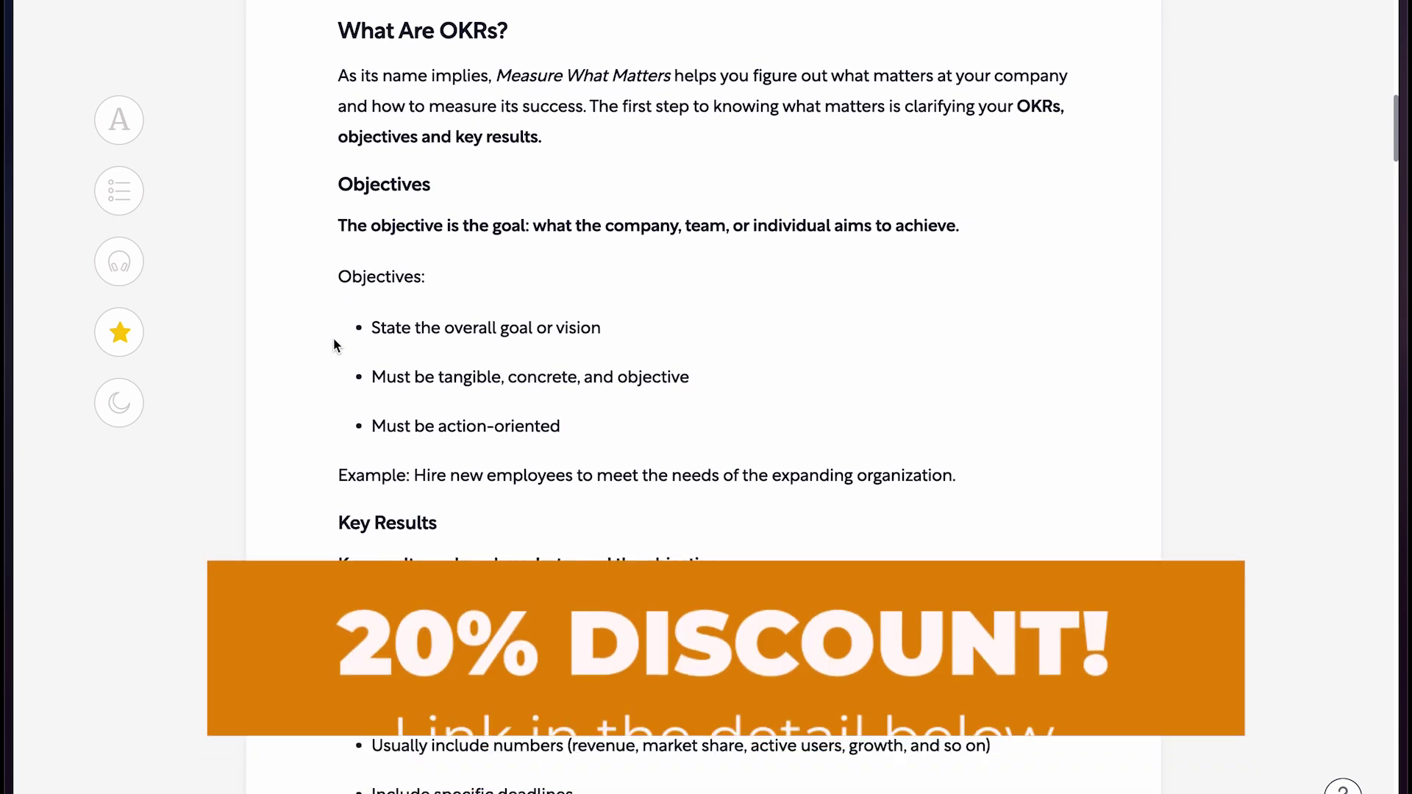
scroll(334, 339, down, 3)
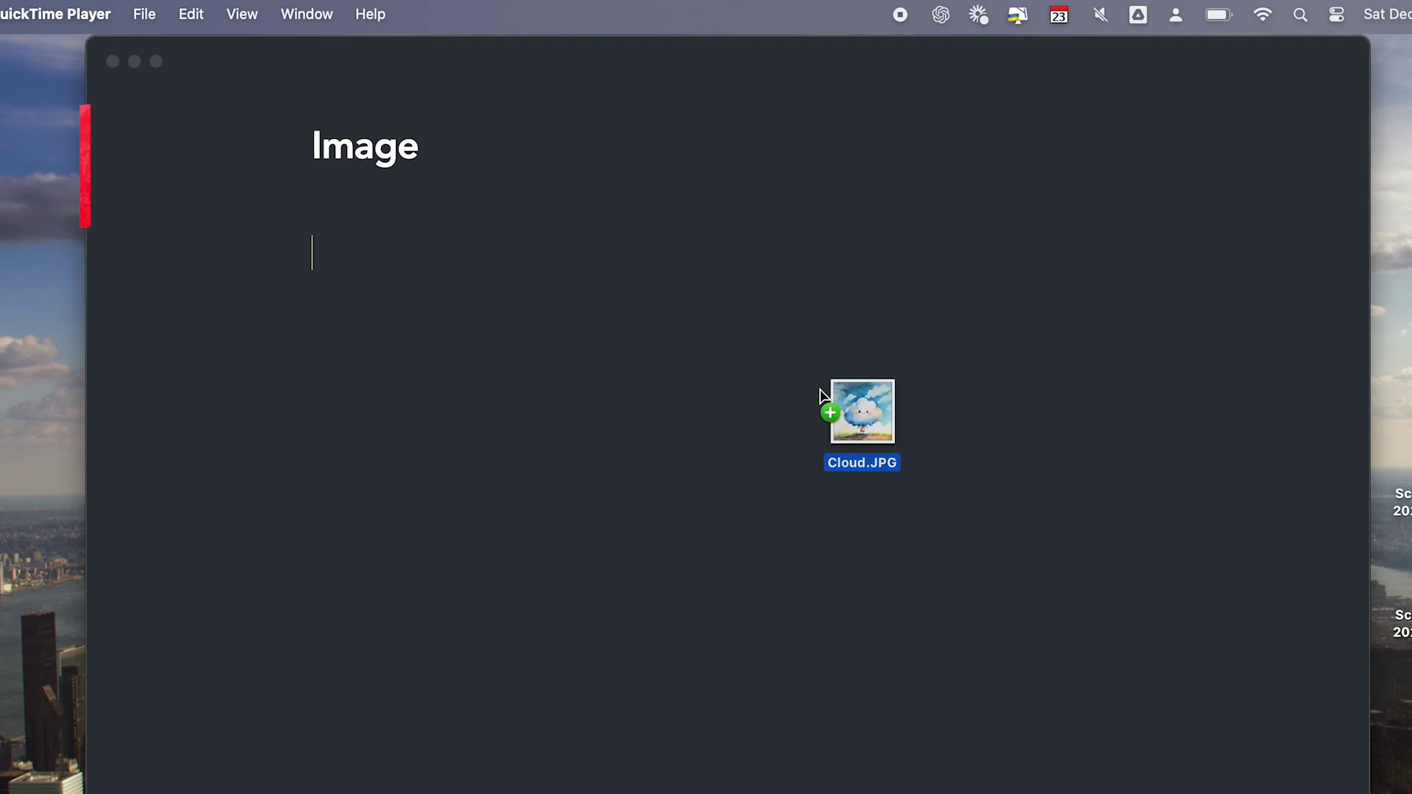
Drop Cloud.jpg into the Image note, delete its embed, and preview the leftover file in Attachments
drag(858, 417, 786, 364)
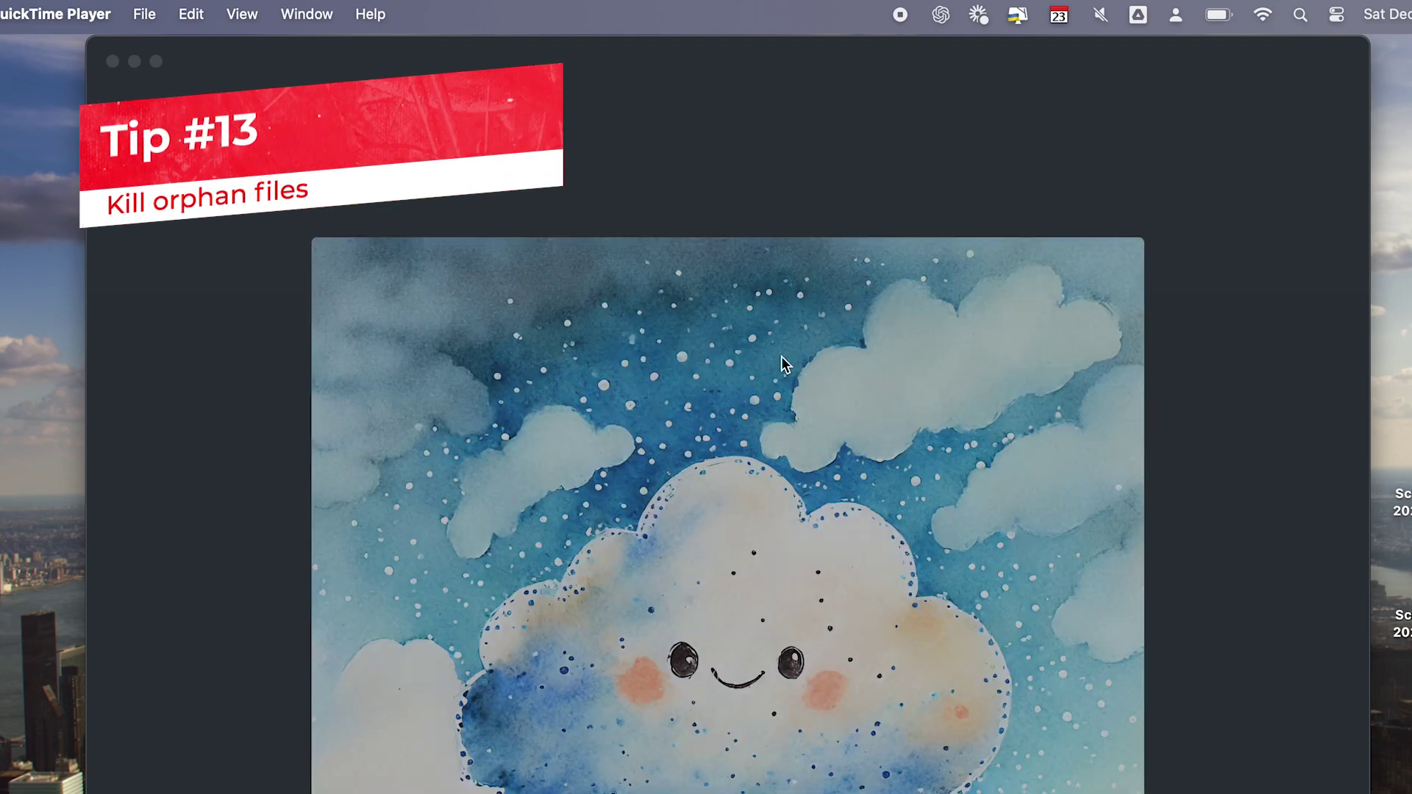
click(683, 186)
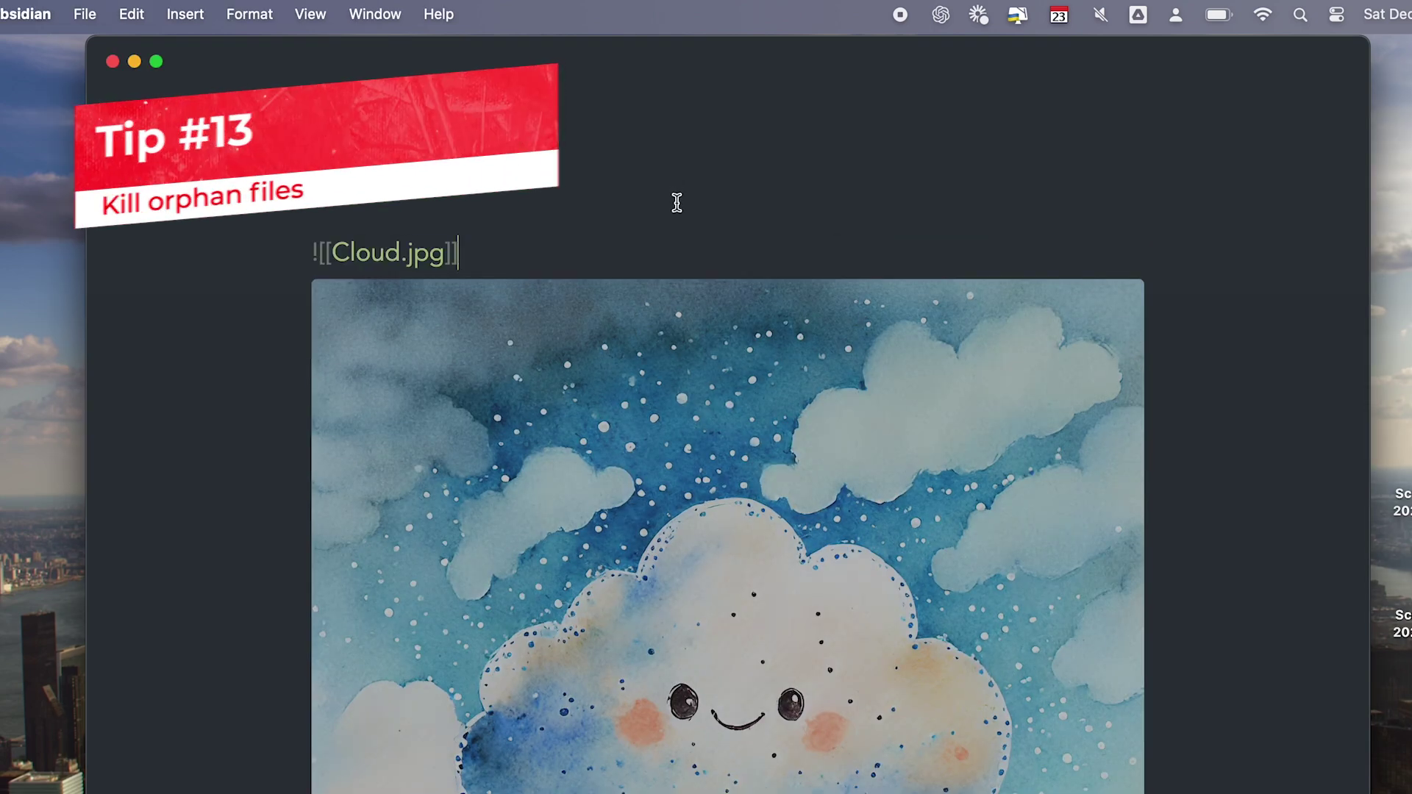
key(super+BackSpace)
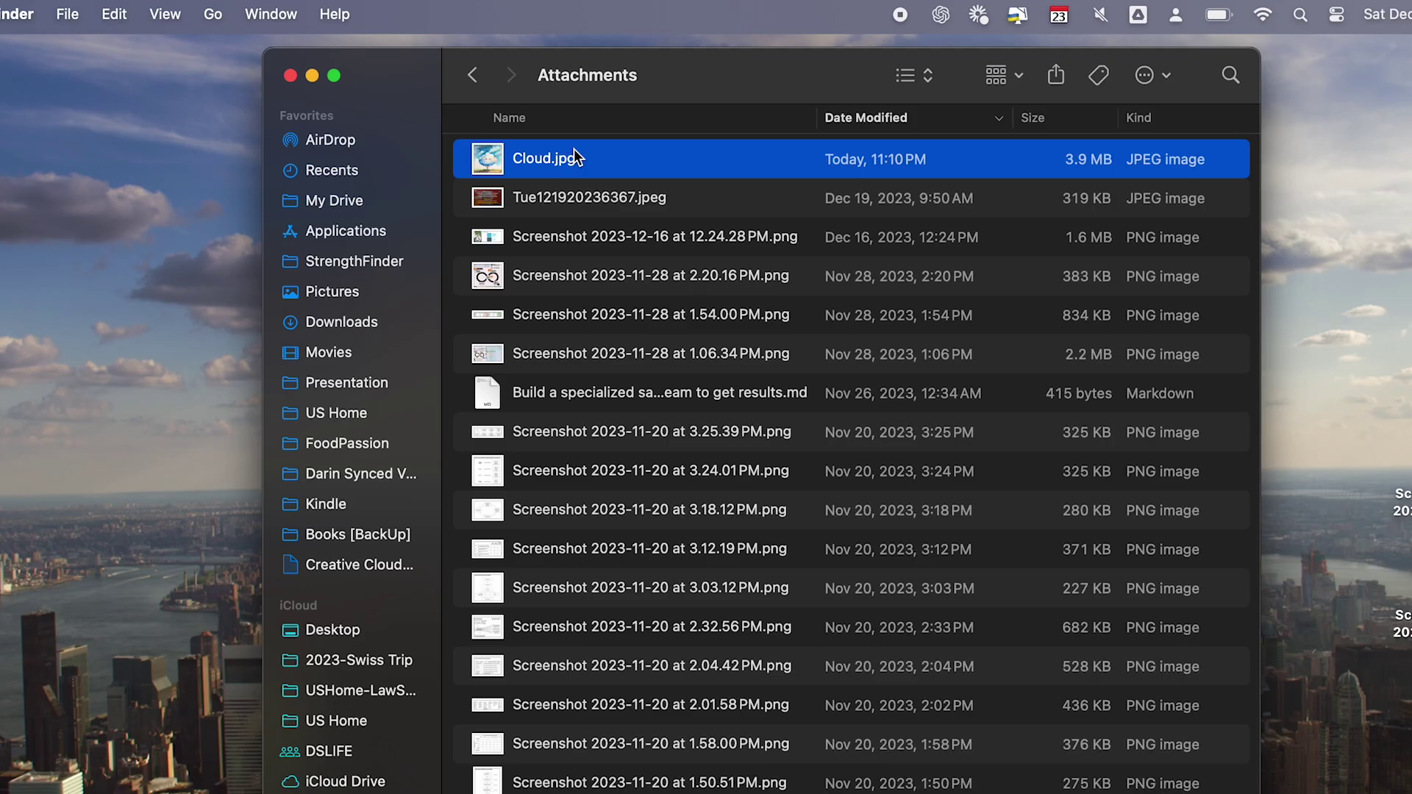
key(space)
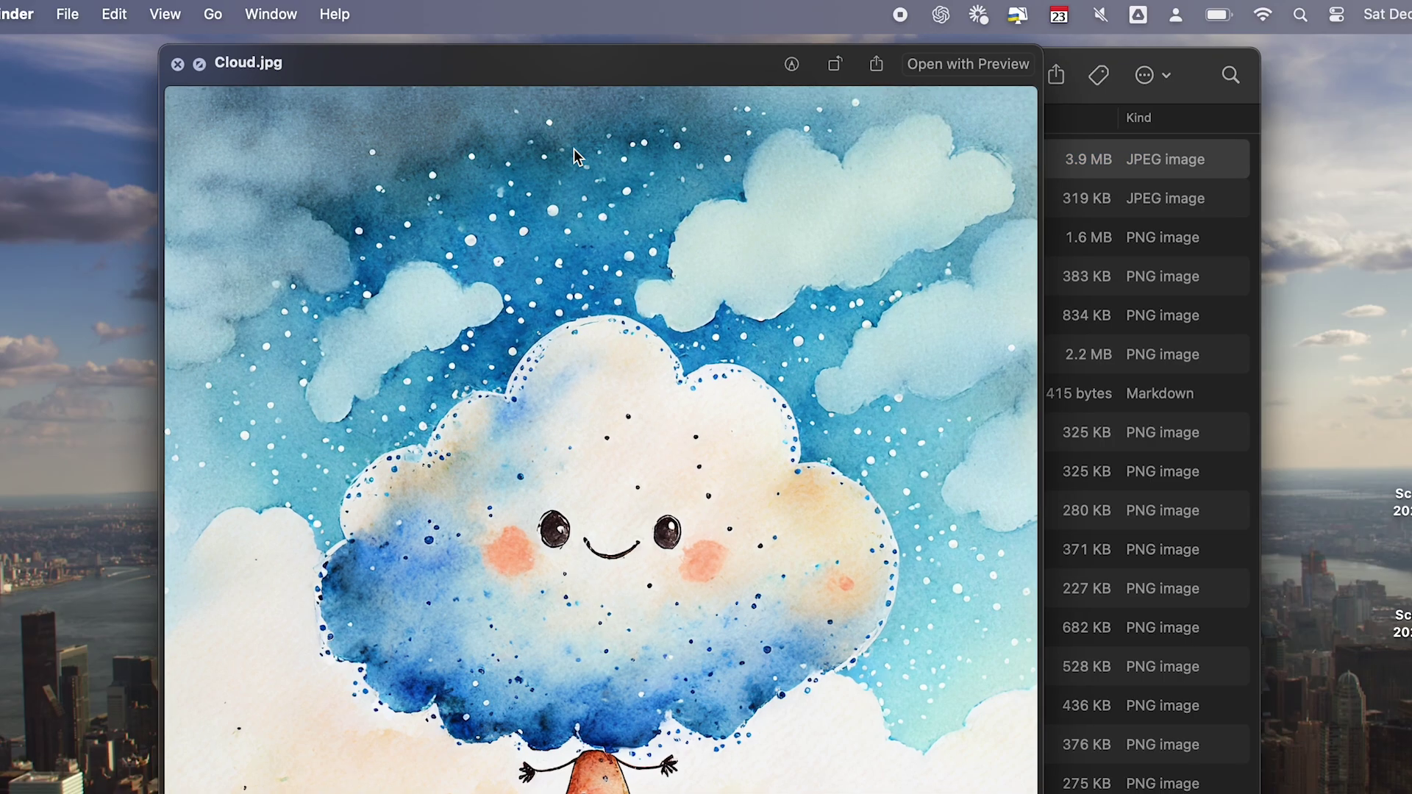
key(space)
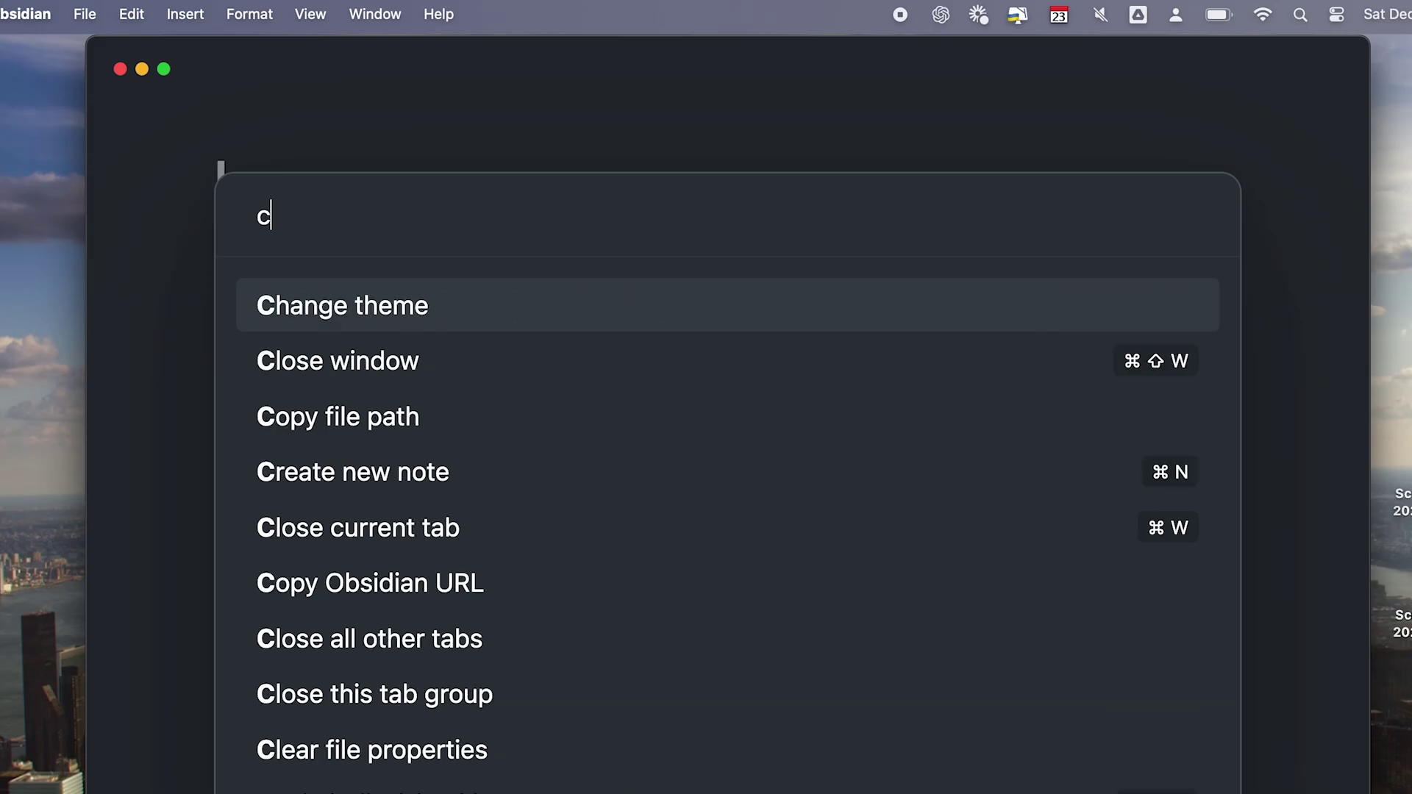
Run 'File Cleaner: Clean files' from the command palette to remove orphaned attachments
text(lean)
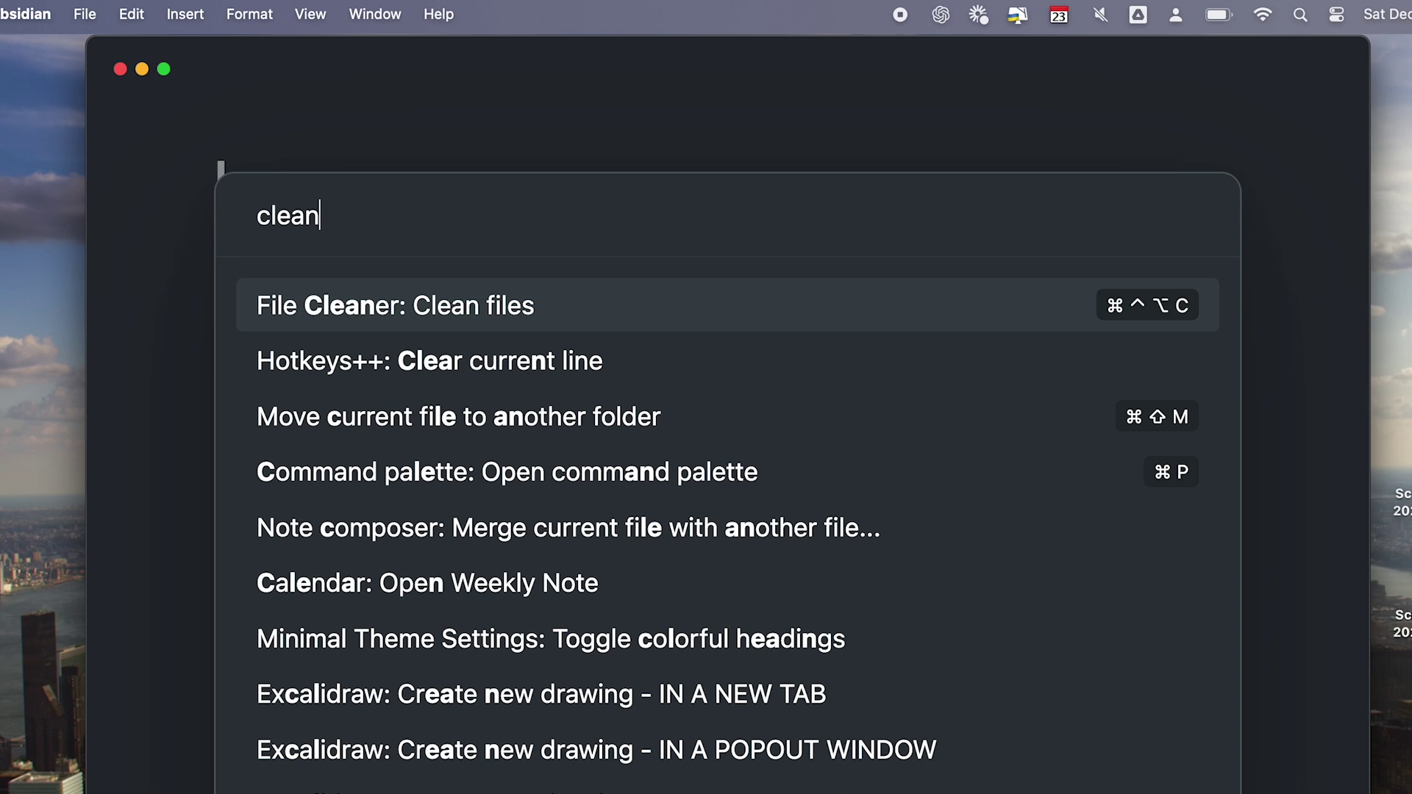
key(Return)
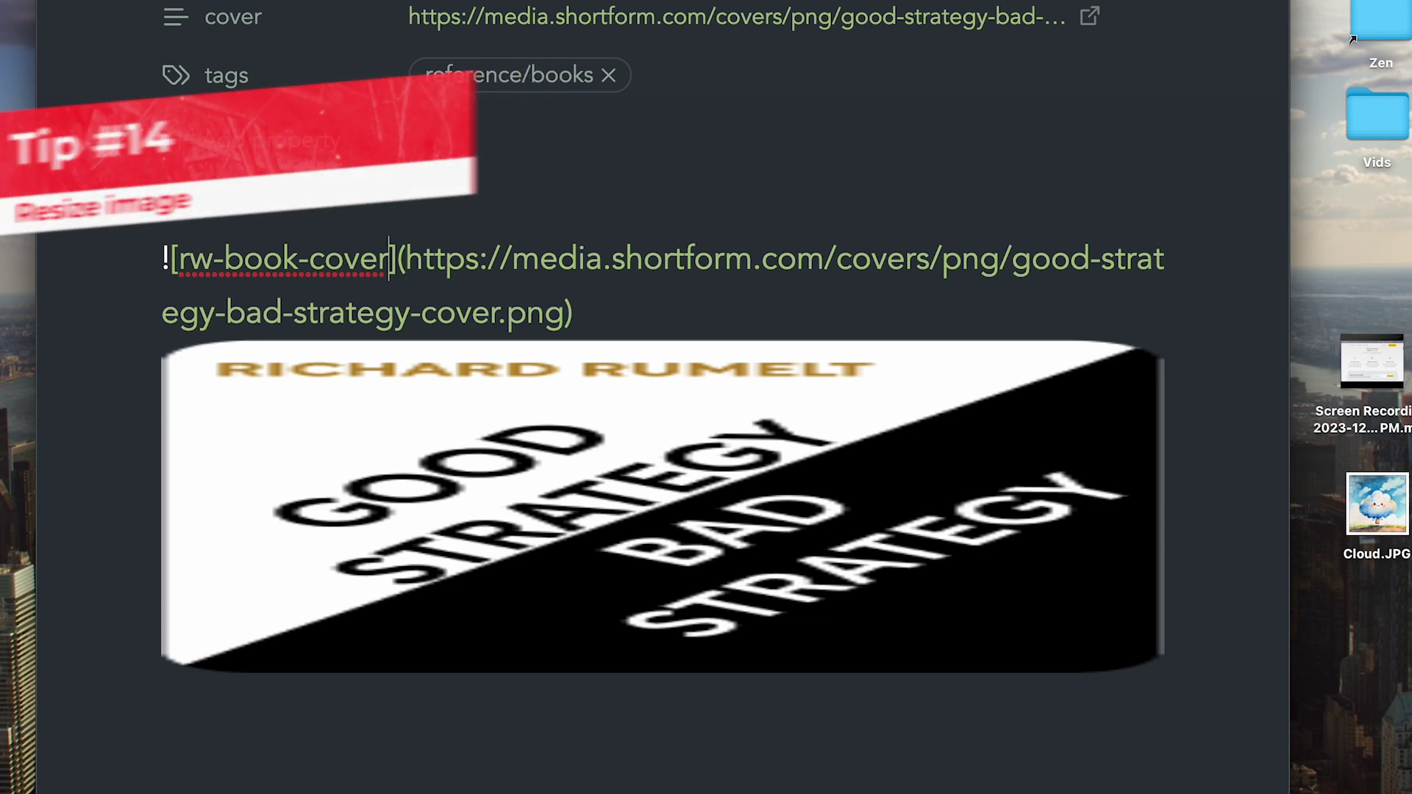
Add '|300' to the Good Strategy Bad Strategy cover link, then change it to 100
text(|300)
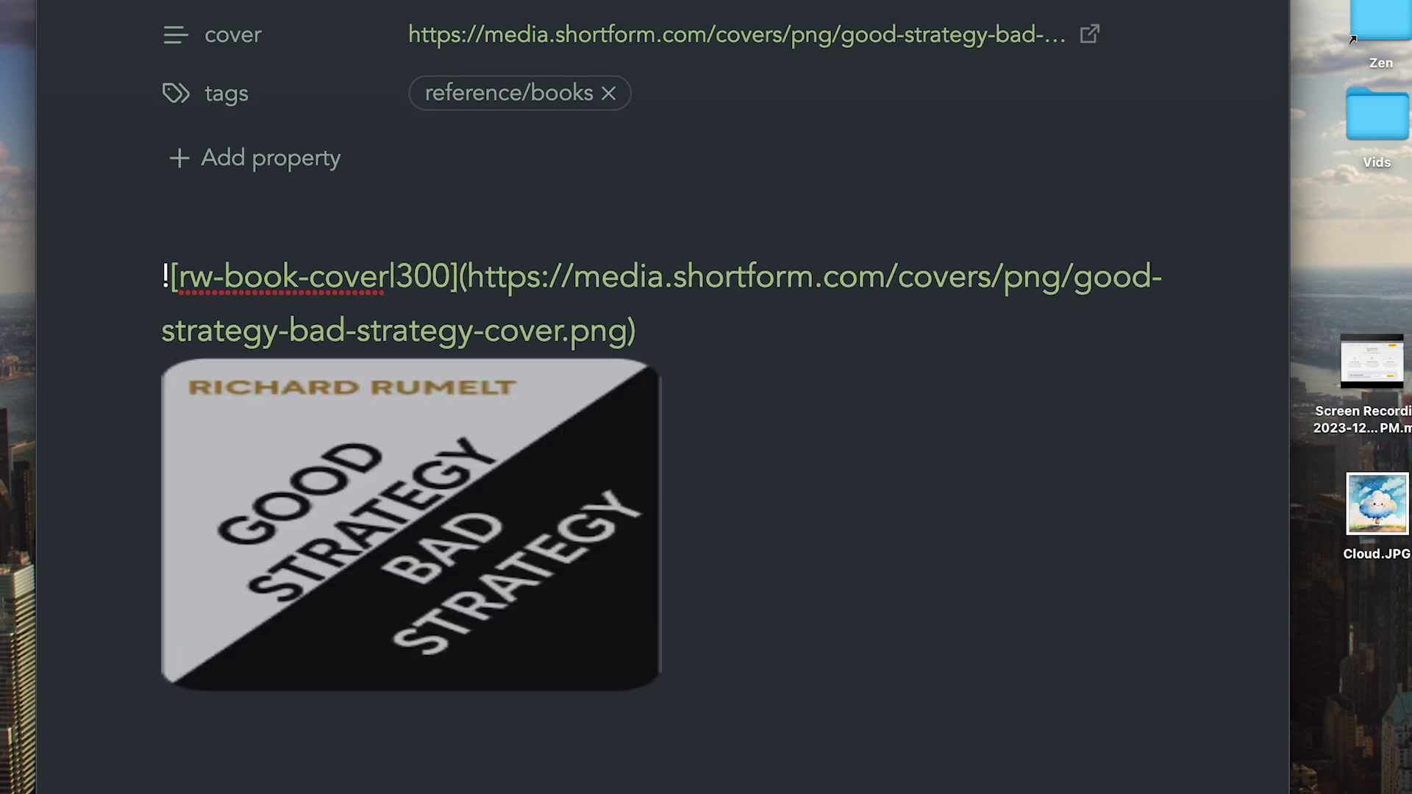
key(BackSpace)
key(BackSpace)
key(BackSpace)
text(100)
key(Down)
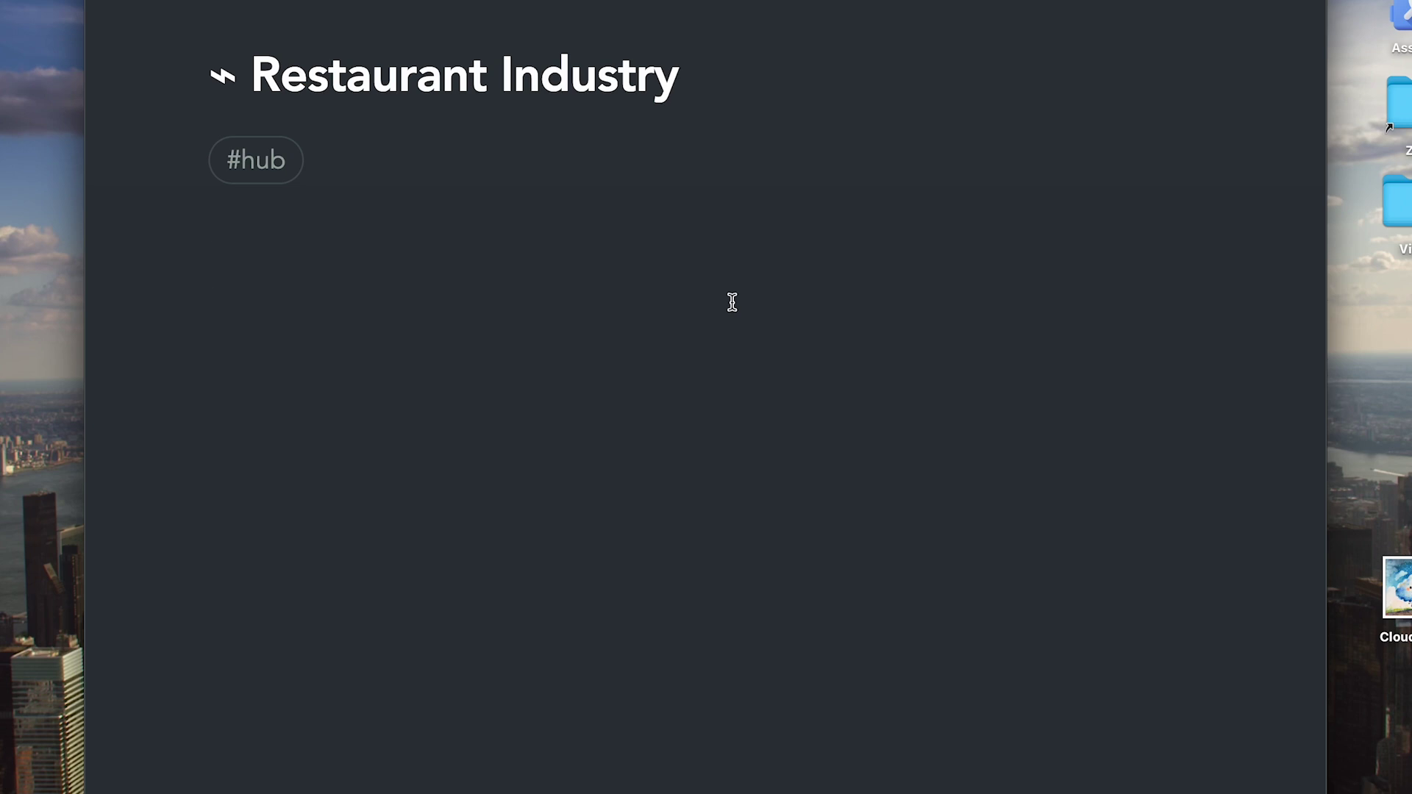
Give the note an aliases property 'Food Industry', then link it by typing [[Food
key(super+p)
text(proper)
key(Down)
key(Down)
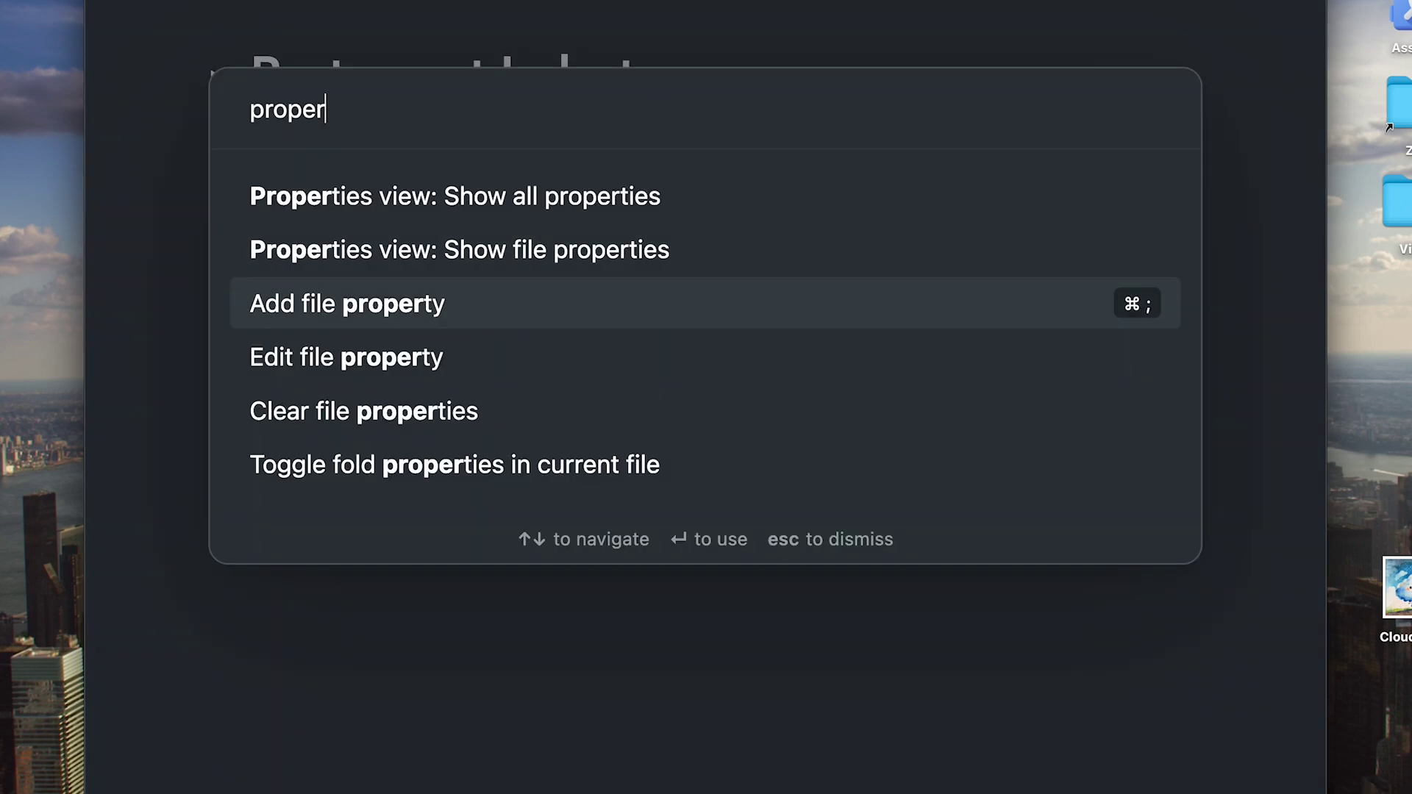
key(Return)
text(ali)
key(Down)
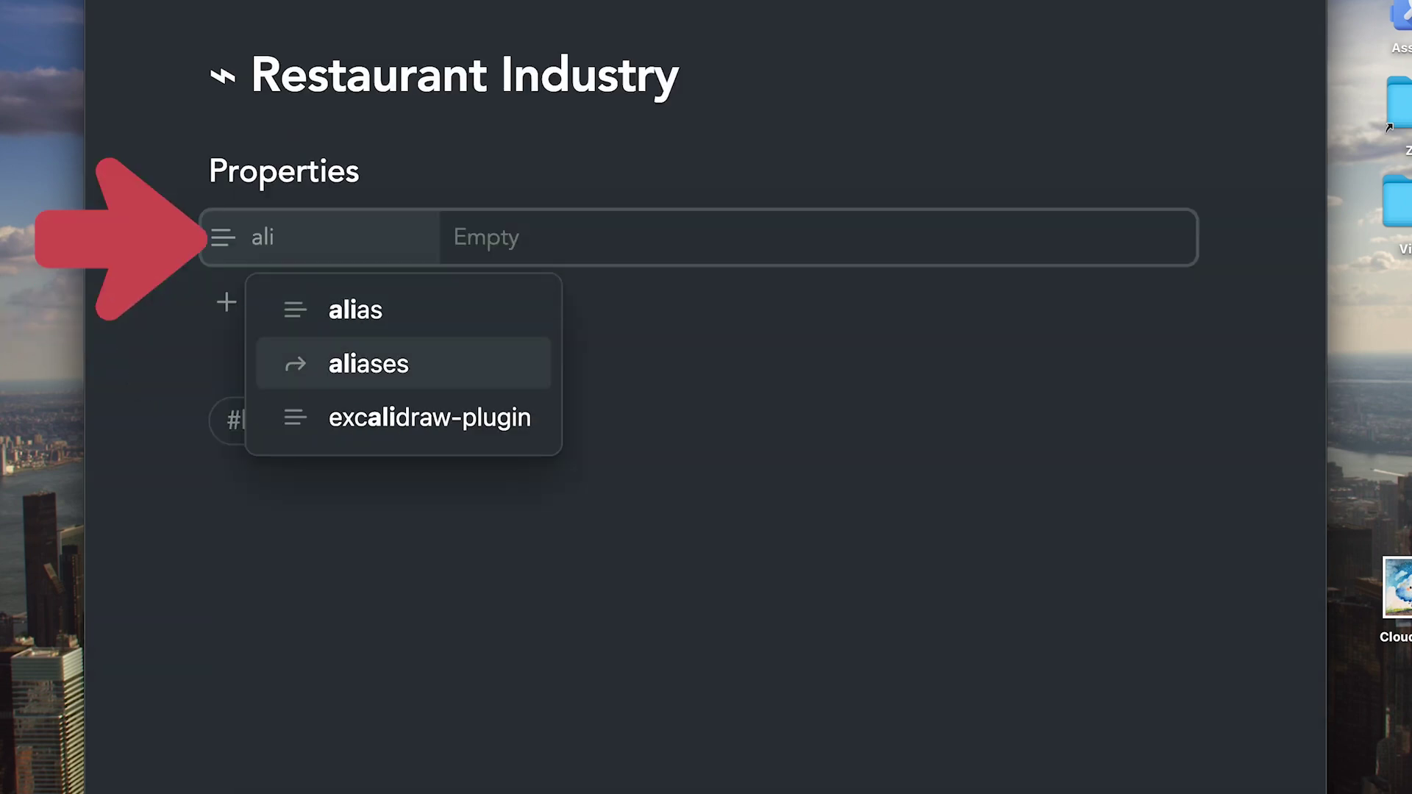
key(Return)
text(Food Industry)
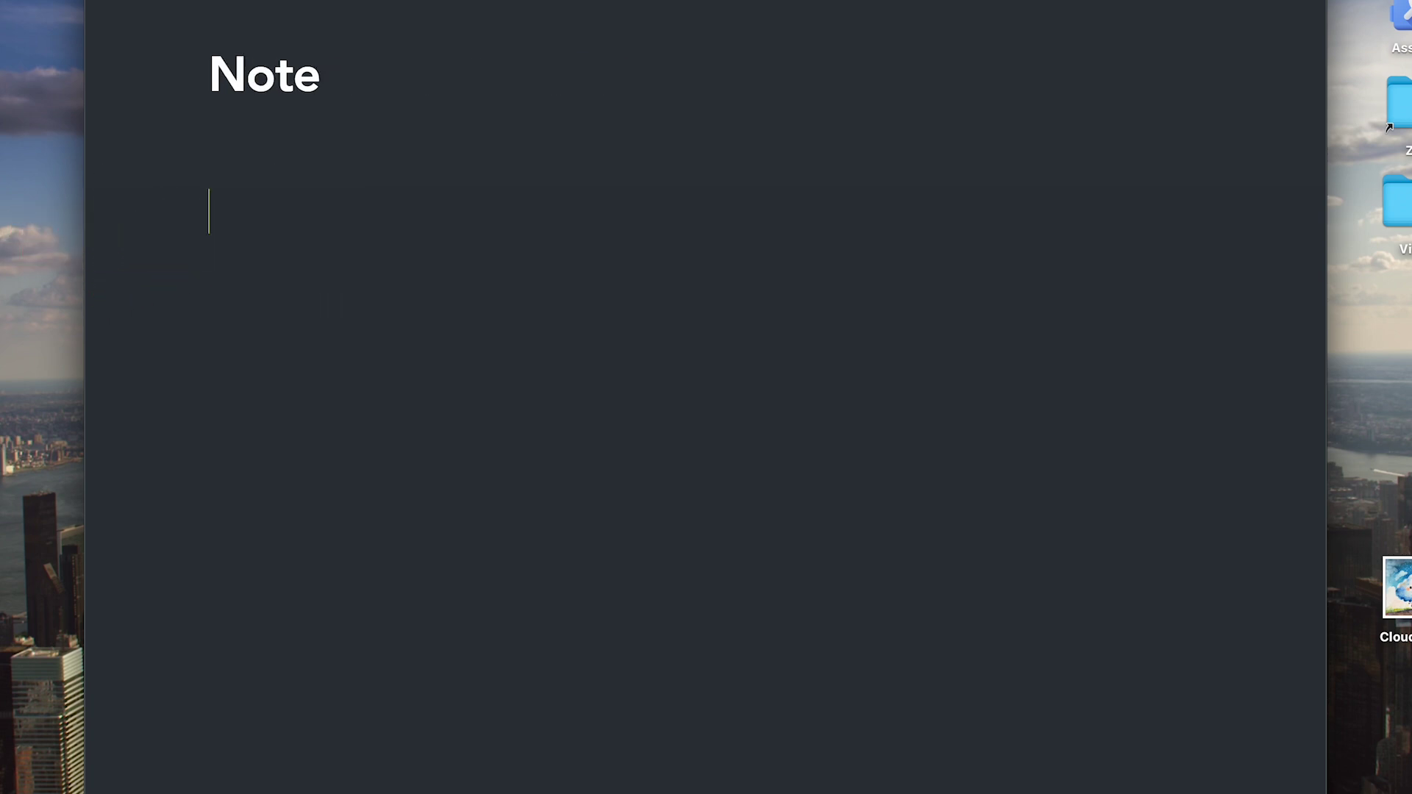
text([[Food)
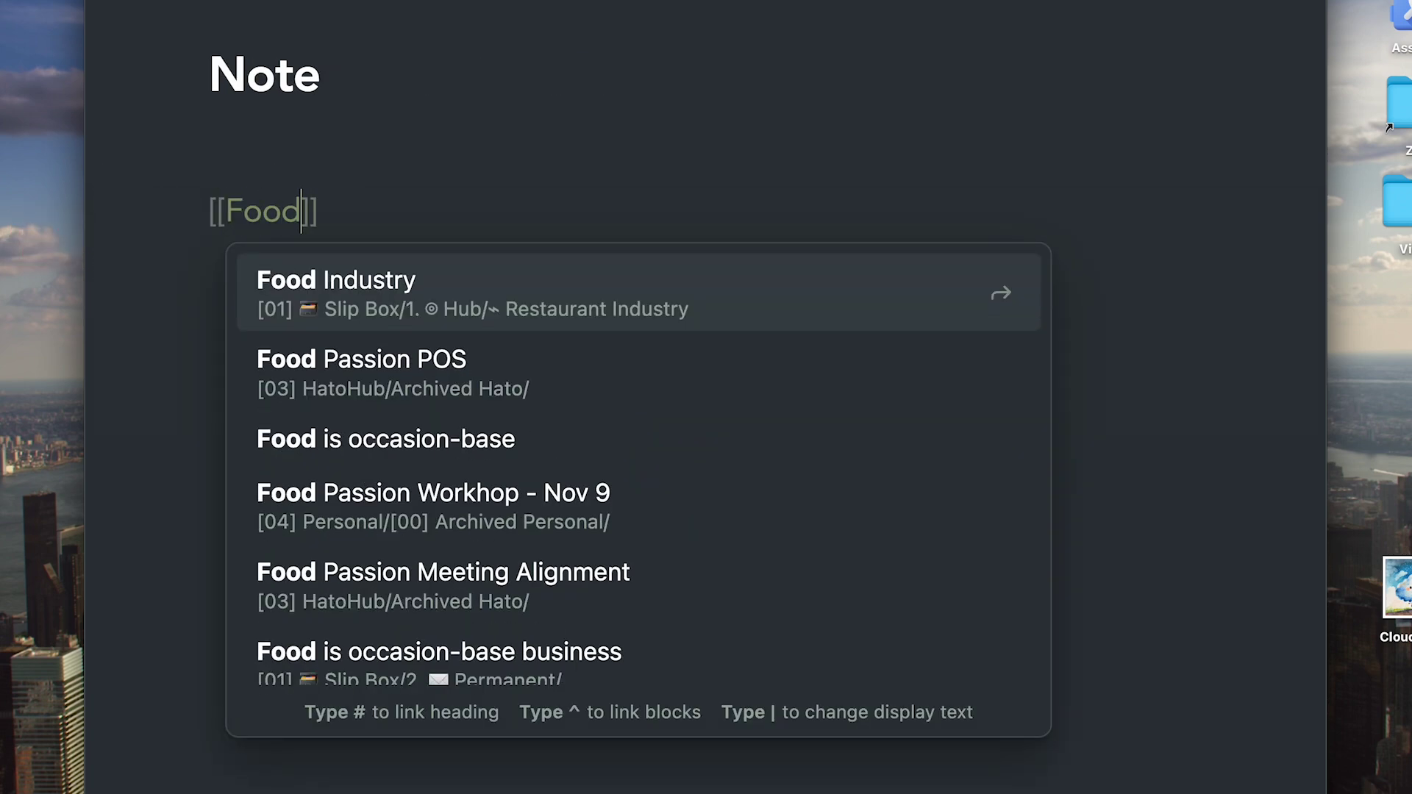
key(Return)
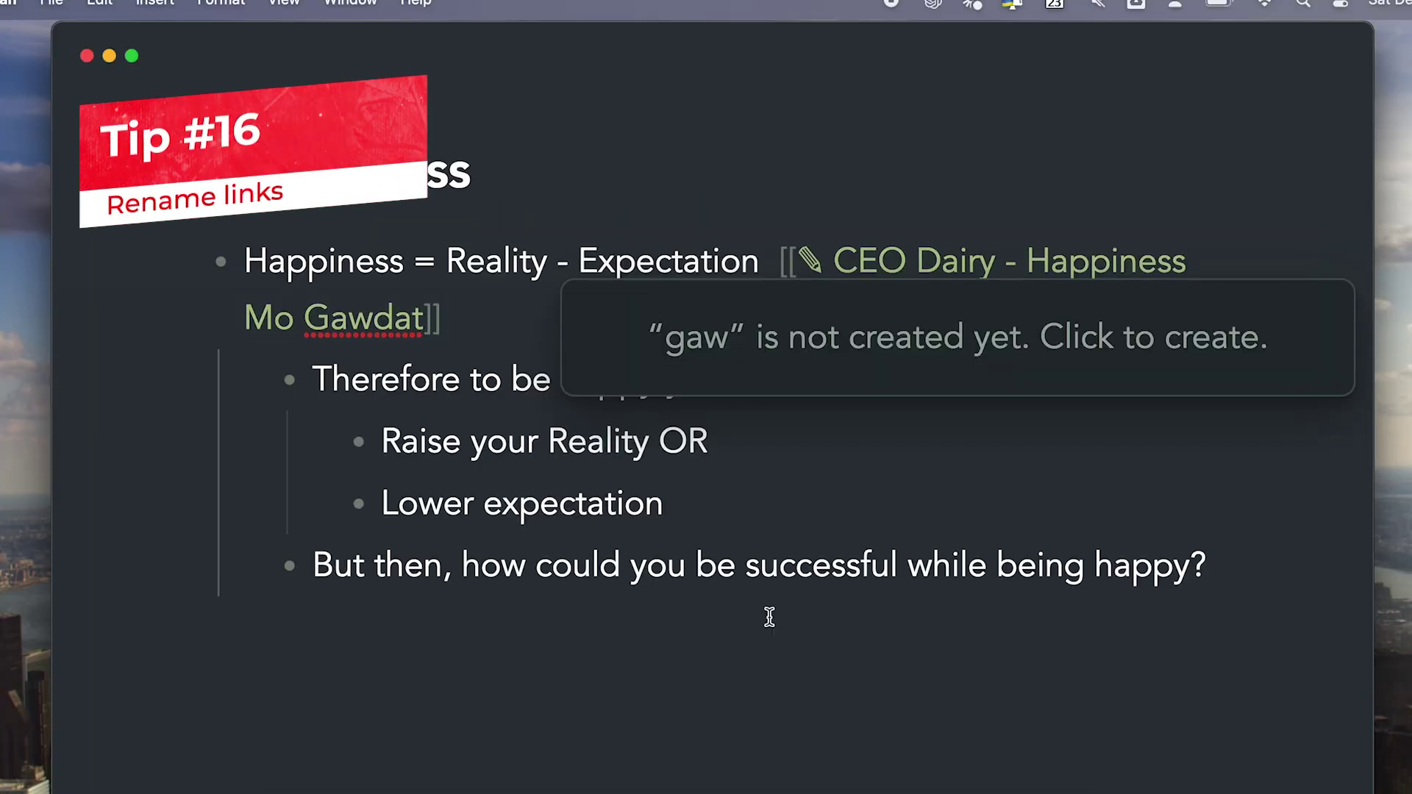
Make the CEO Dairy Mo Gawdat link display 'is based on this podcast'
click(778, 765)
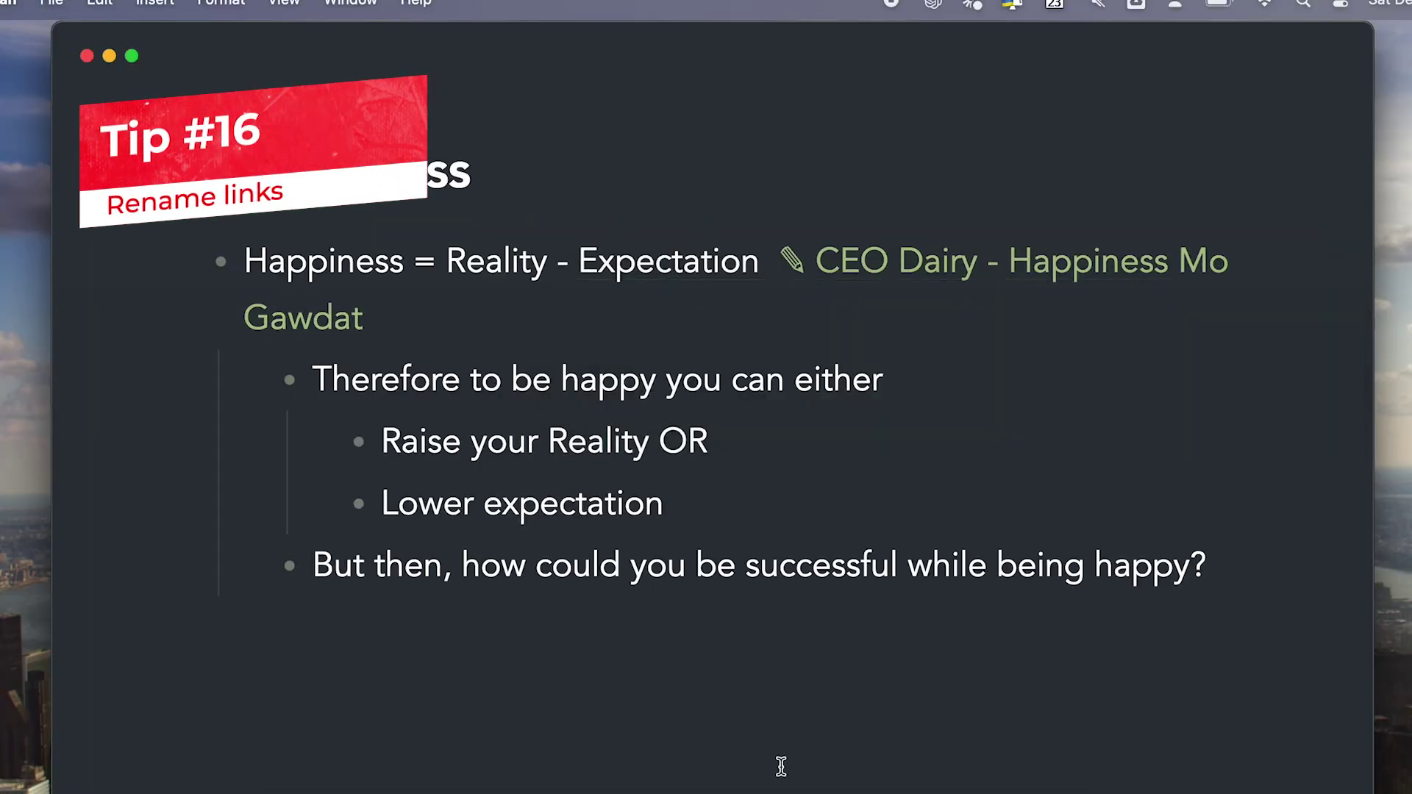
click(362, 317)
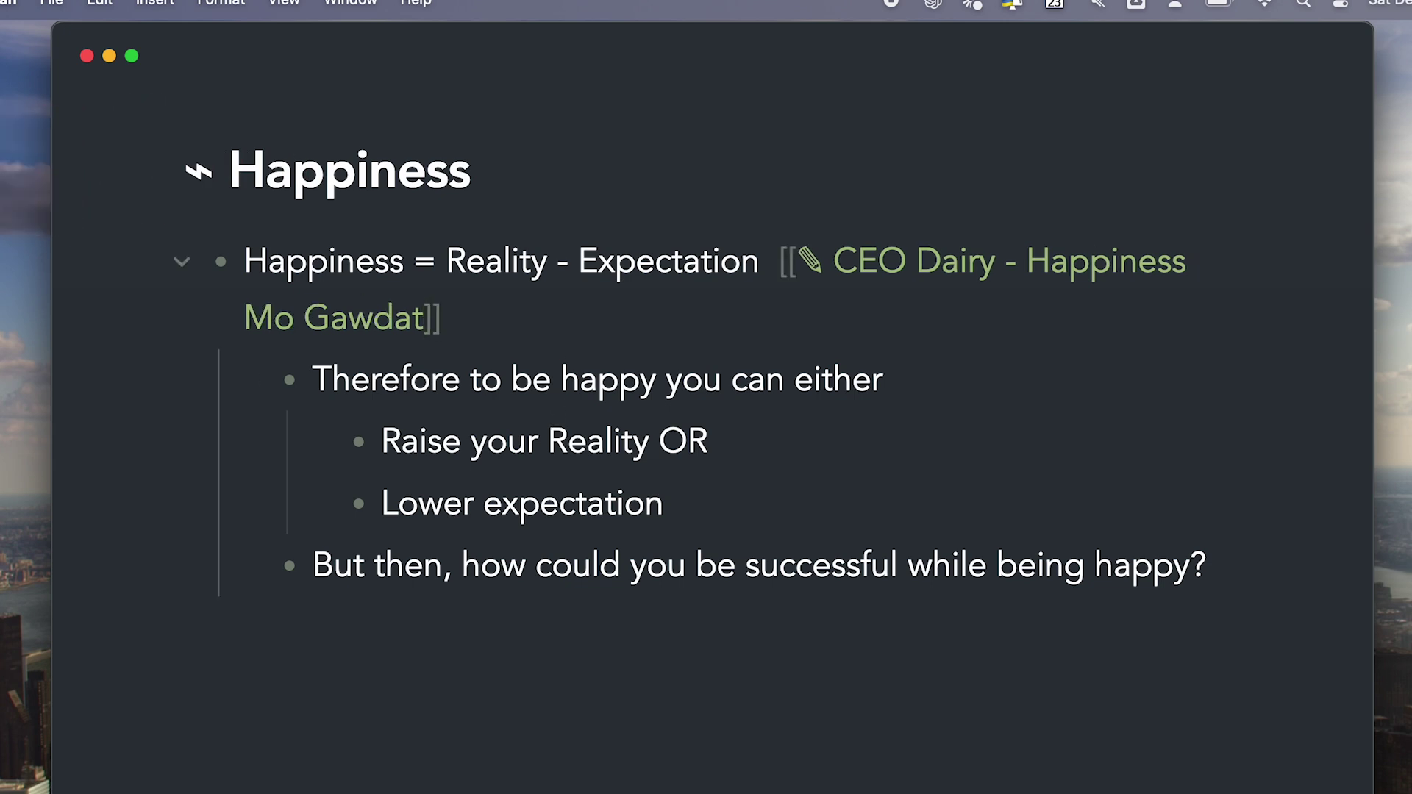
text(Gawdat|)
text(is based on this podcast)
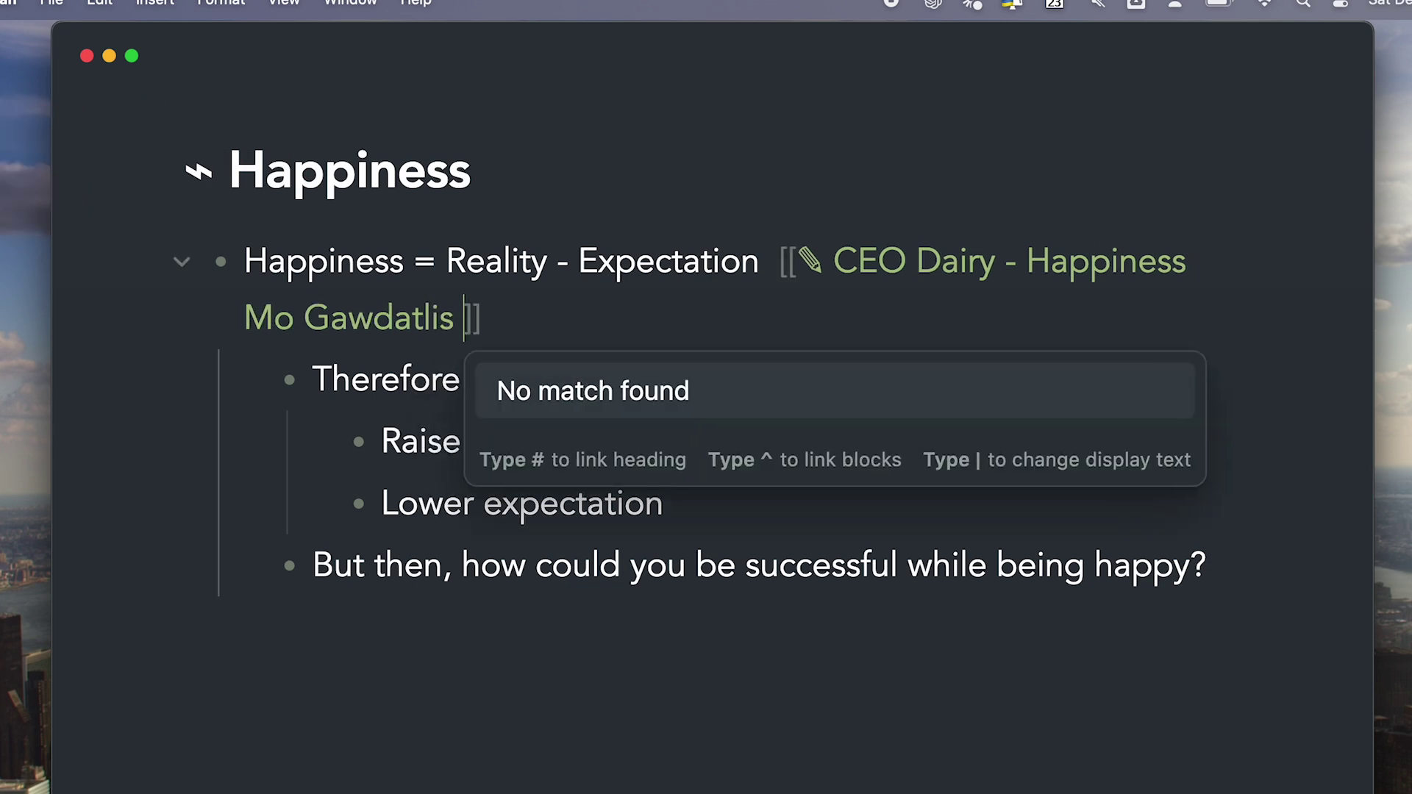
key(Right)
key(Right)
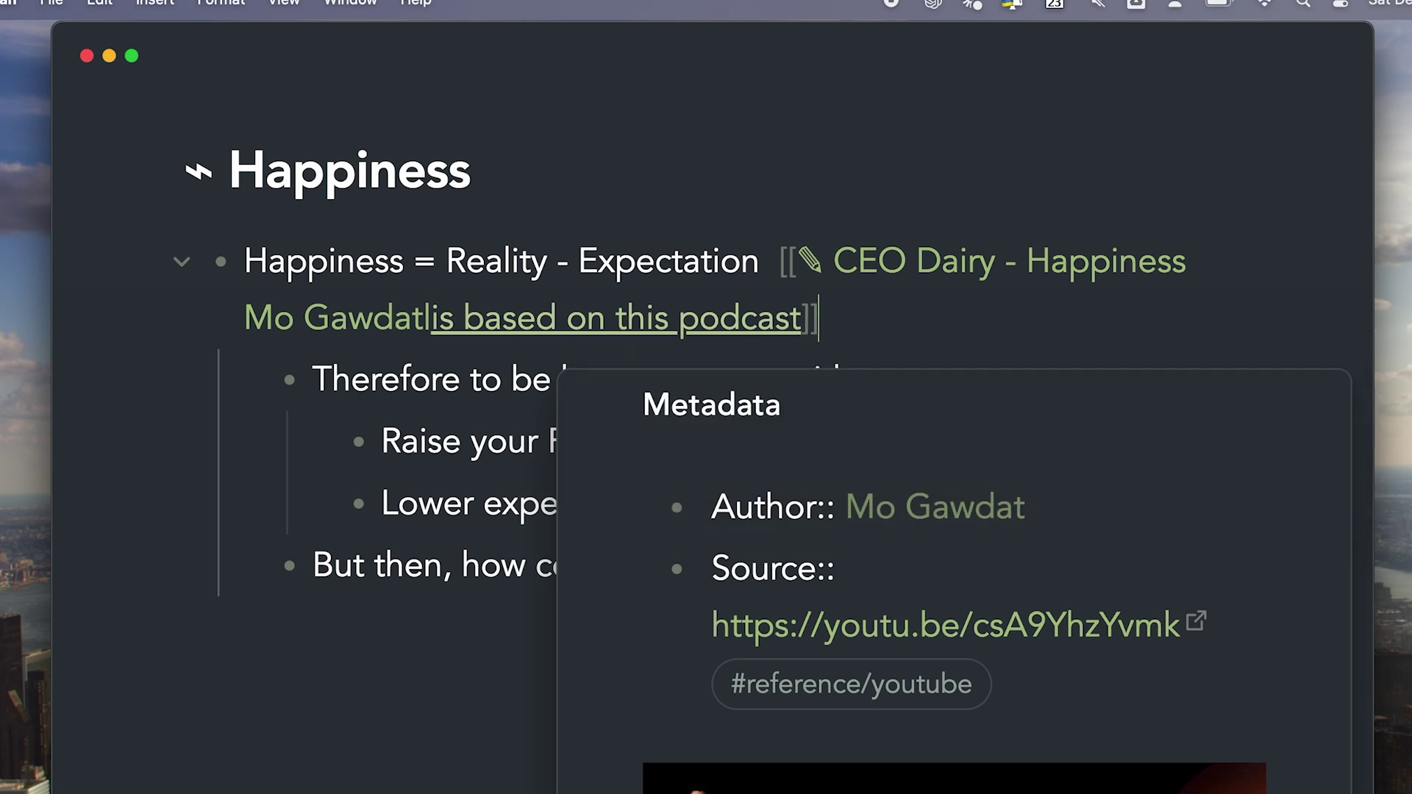
click(882, 323)
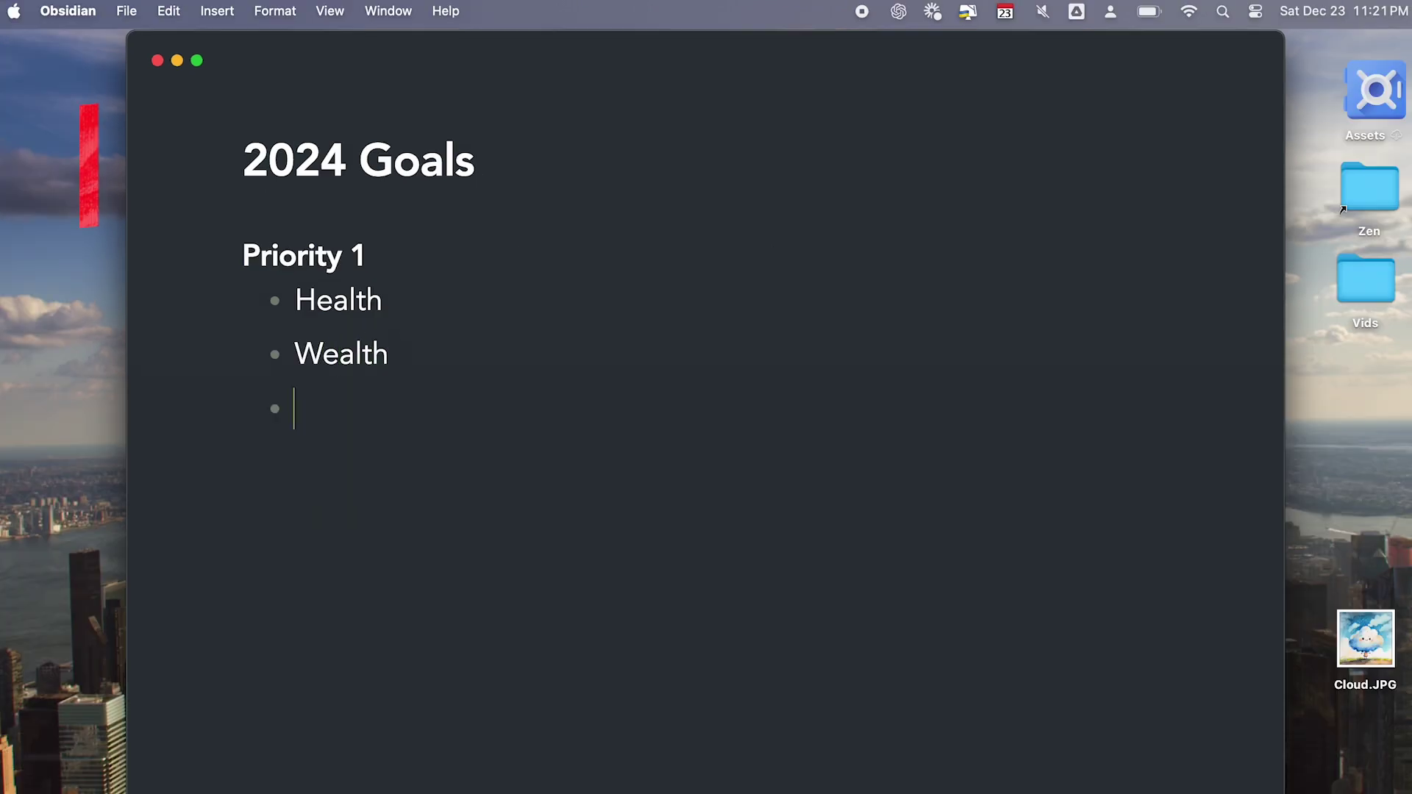
key(Return)
key(Return)
Add a '### Priority 2' heading with bullets Community and Career
text(### Priorit)
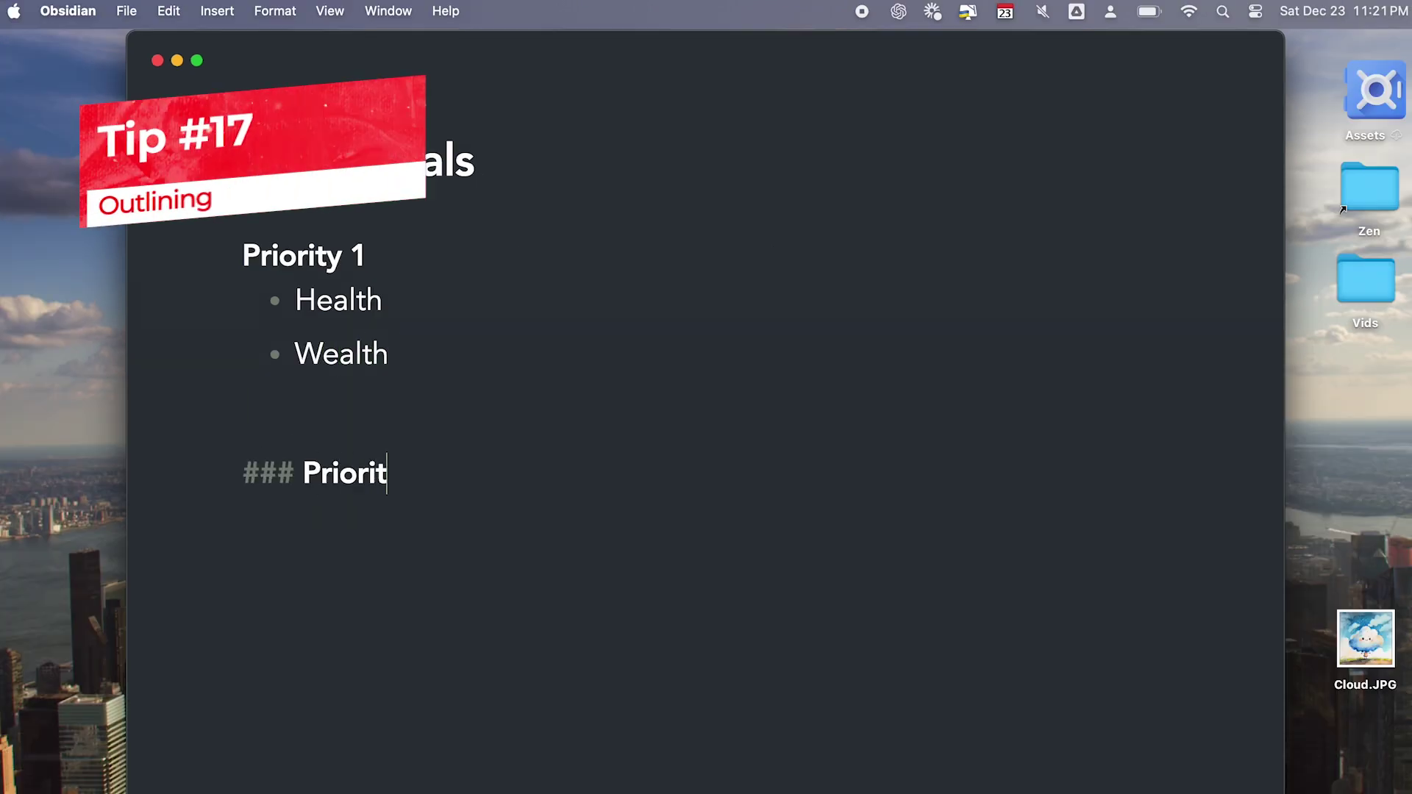
text(y 2)
key(Return)
text(- Community)
key(Return)
text(Career)
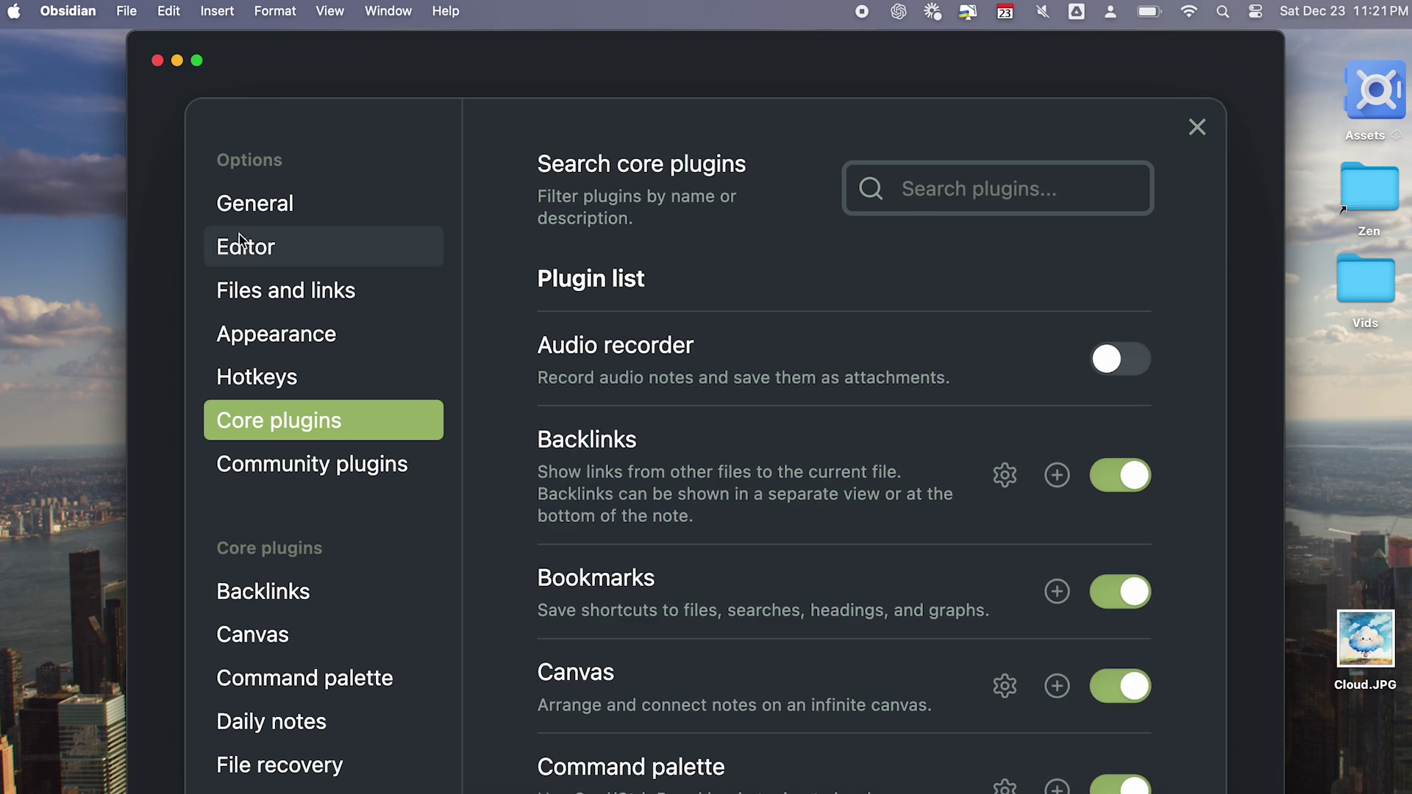
Review the editor folding settings, move the Community bullet up, and fold the Priority headings
click(323, 246)
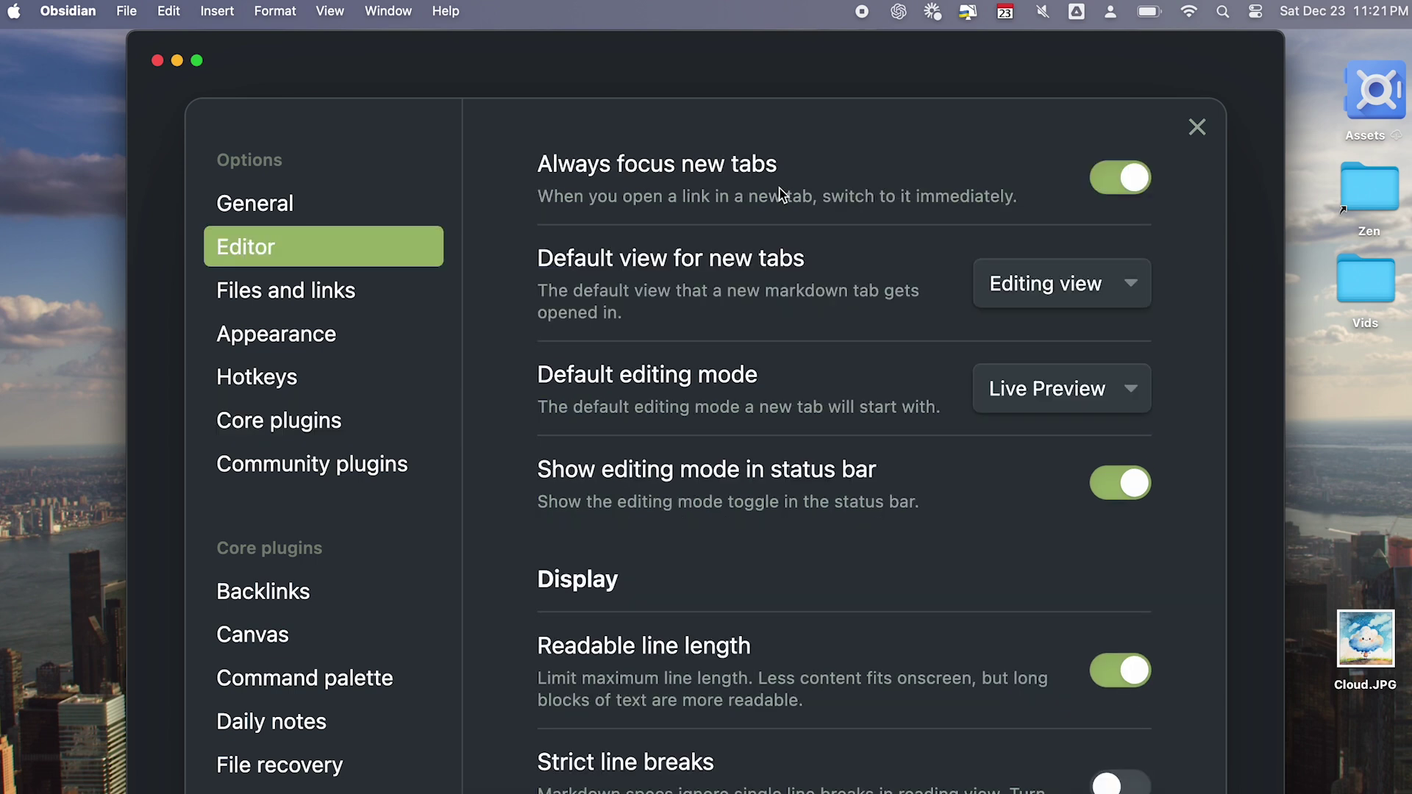
scroll(905, 294, down, 10)
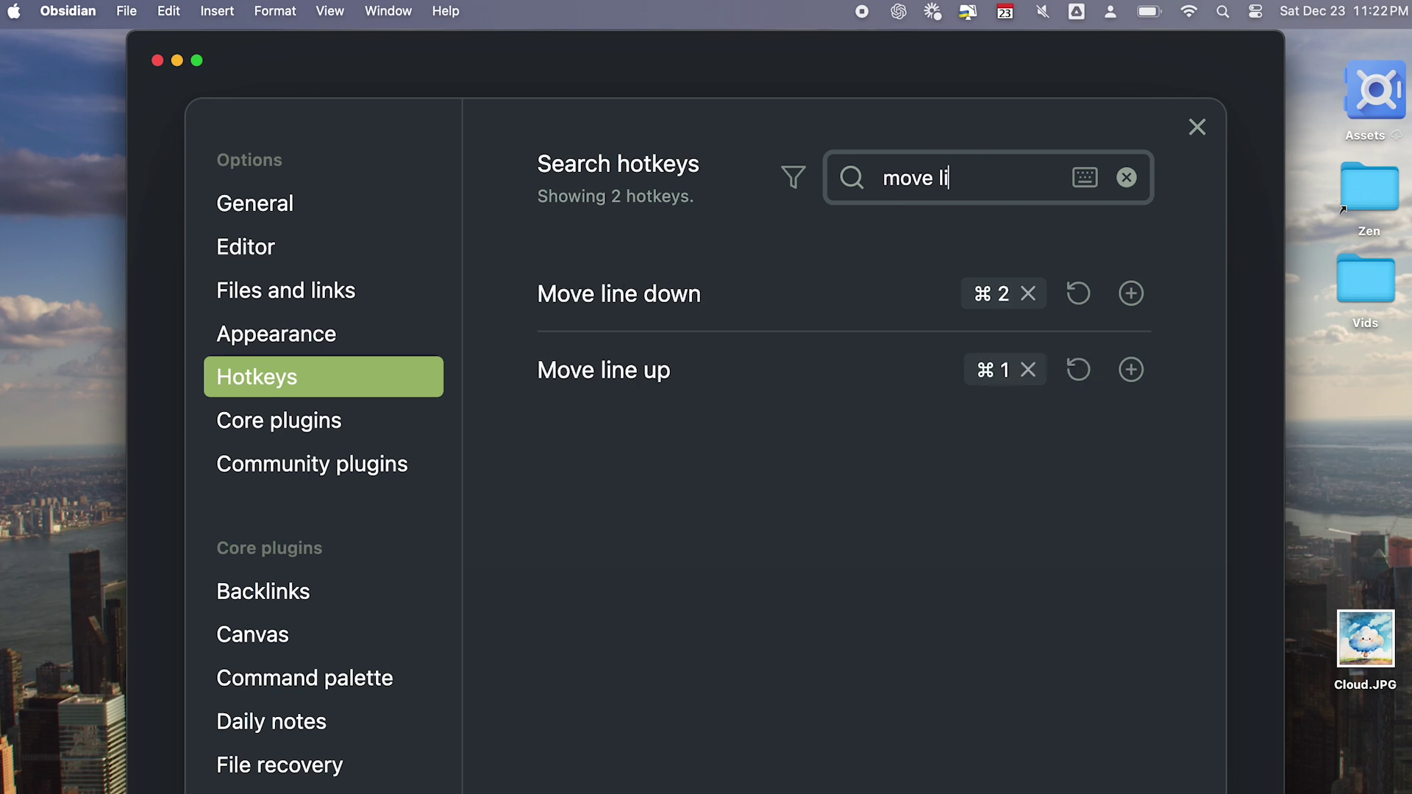
key(Escape)
key(alt+Up)
key(alt+Up)
key(alt+Up)
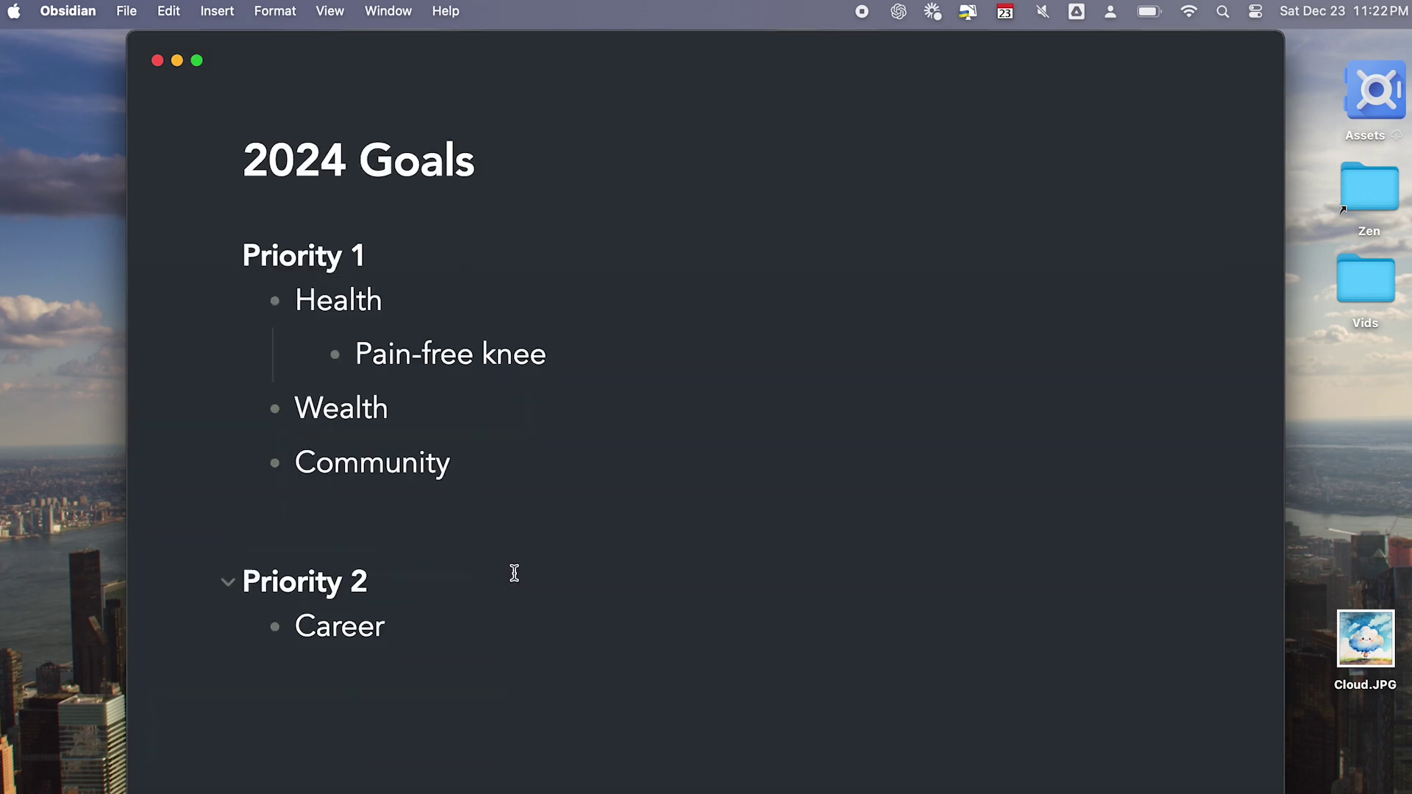
key(Up)
key(Up)
key(super+shift+f)
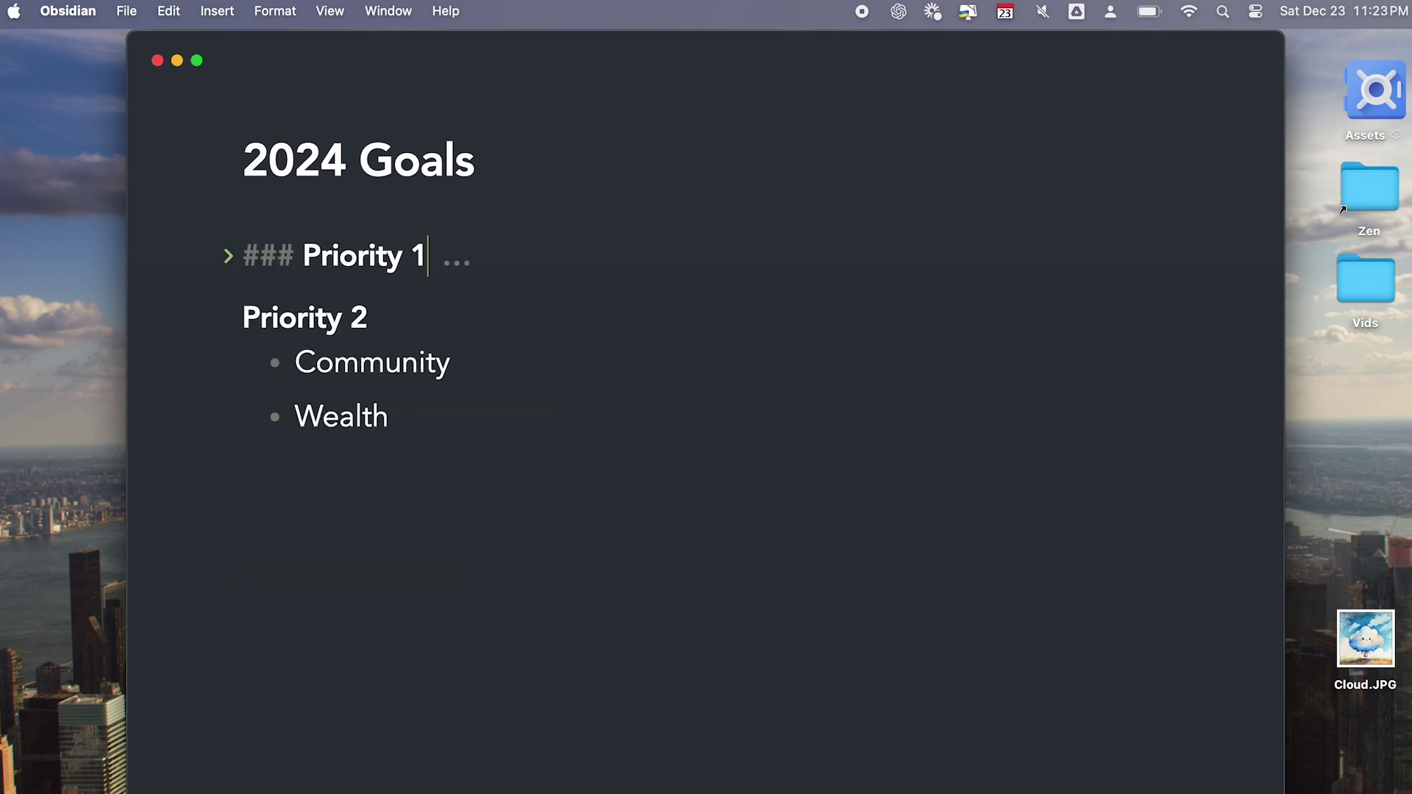
key(Down)
key(super+shift+f)
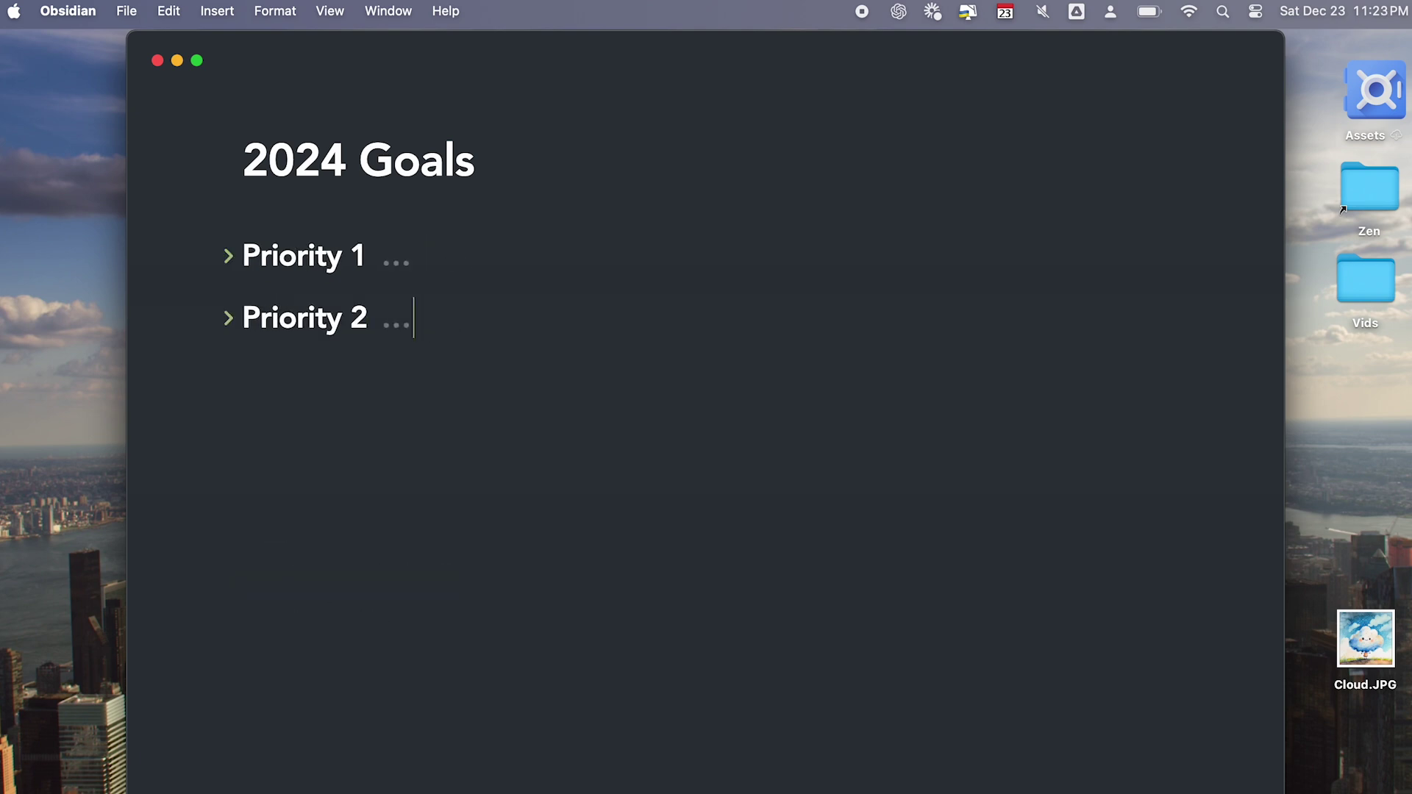
click(426, 487)
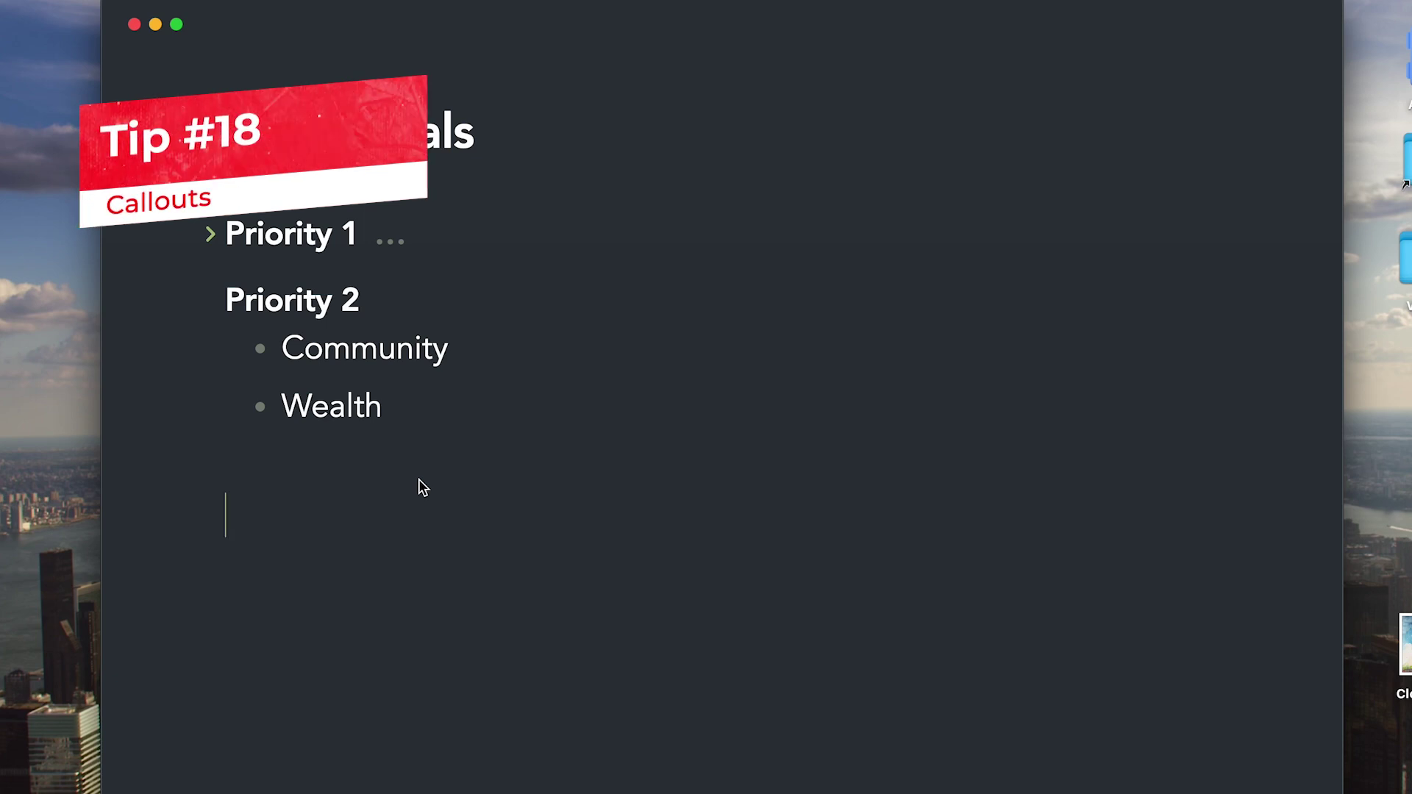
Insert a callout with /callout and make it foldable by adding '-' after [!NOTE]
text(/call)
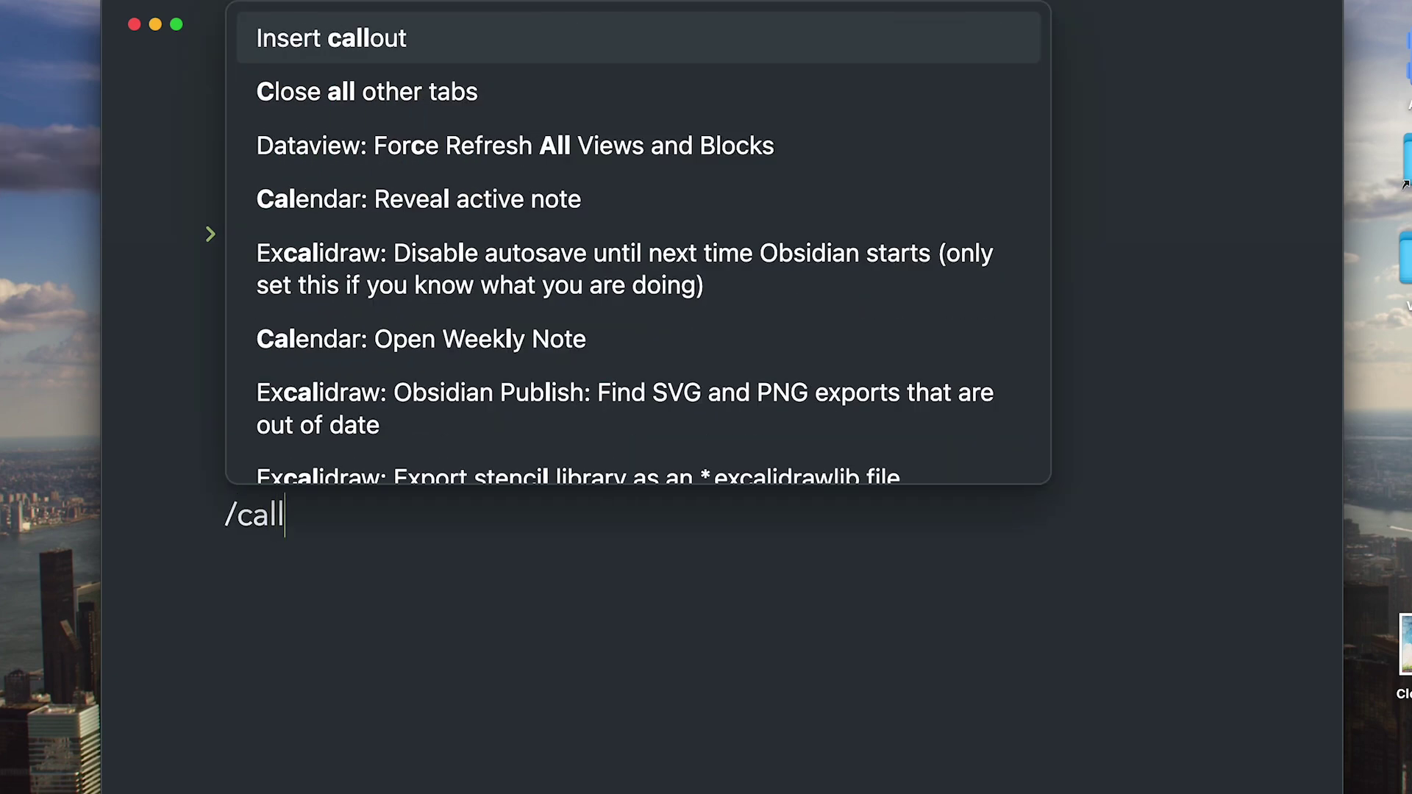
key(Return)
click(225, 783)
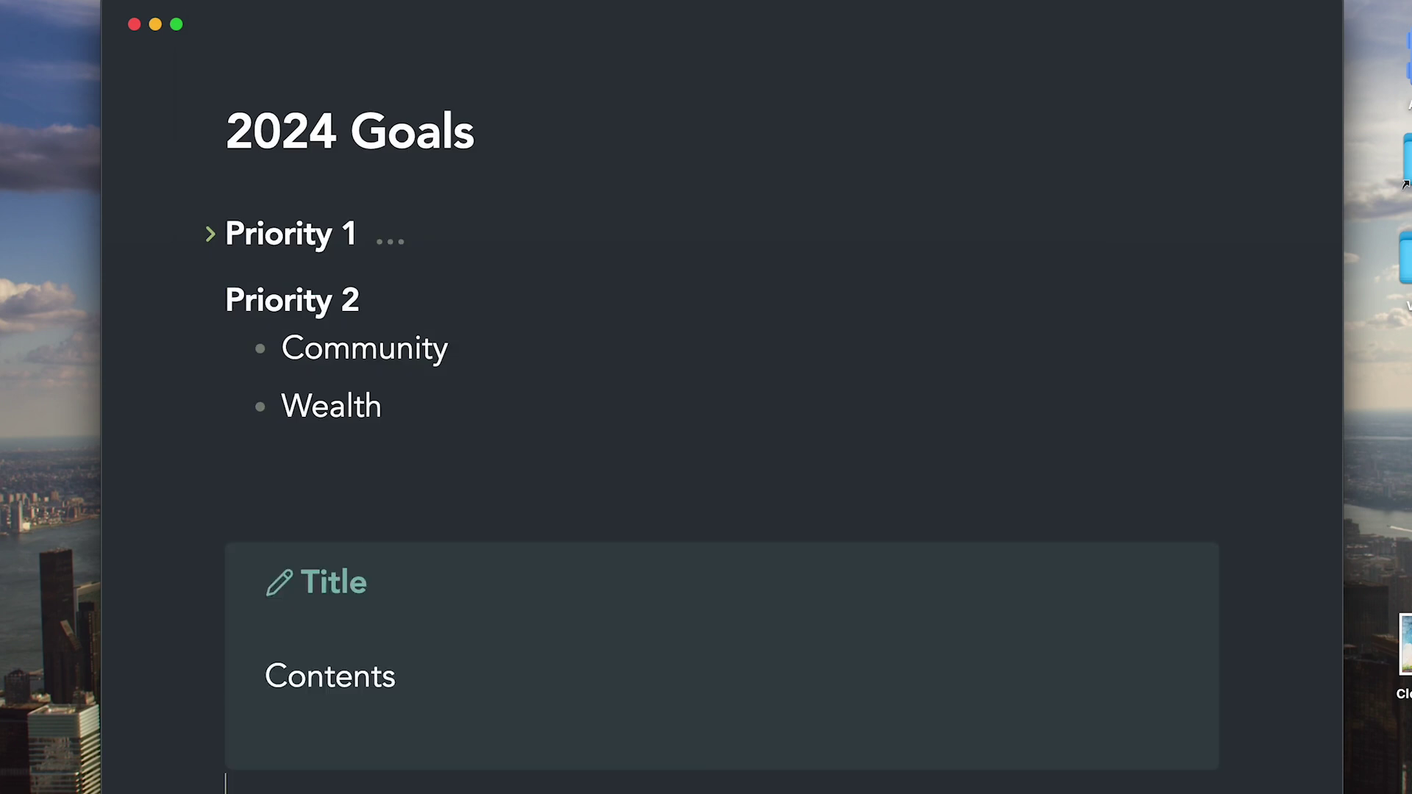
click(372, 568)
text(-)
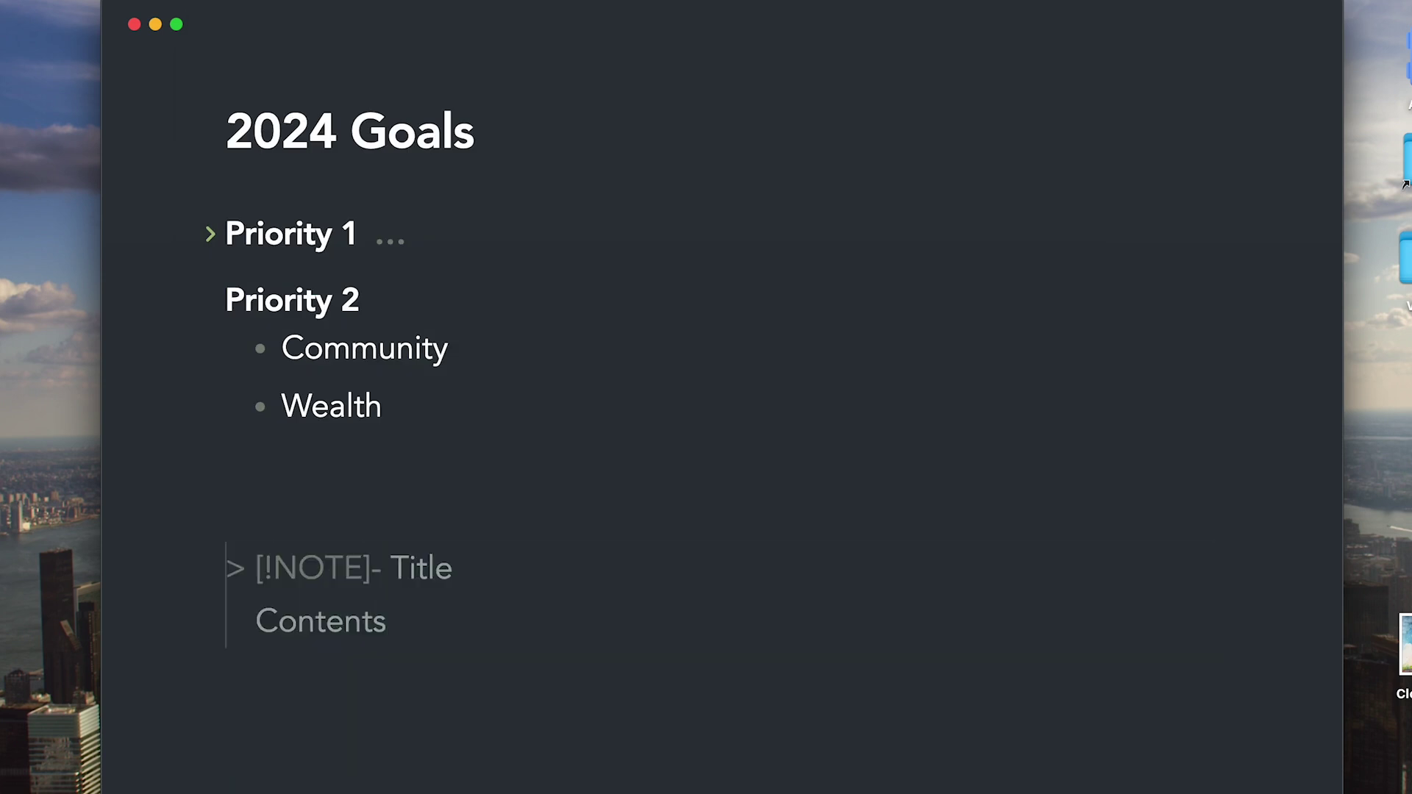
click(225, 514)
click(291, 600)
click(293, 601)
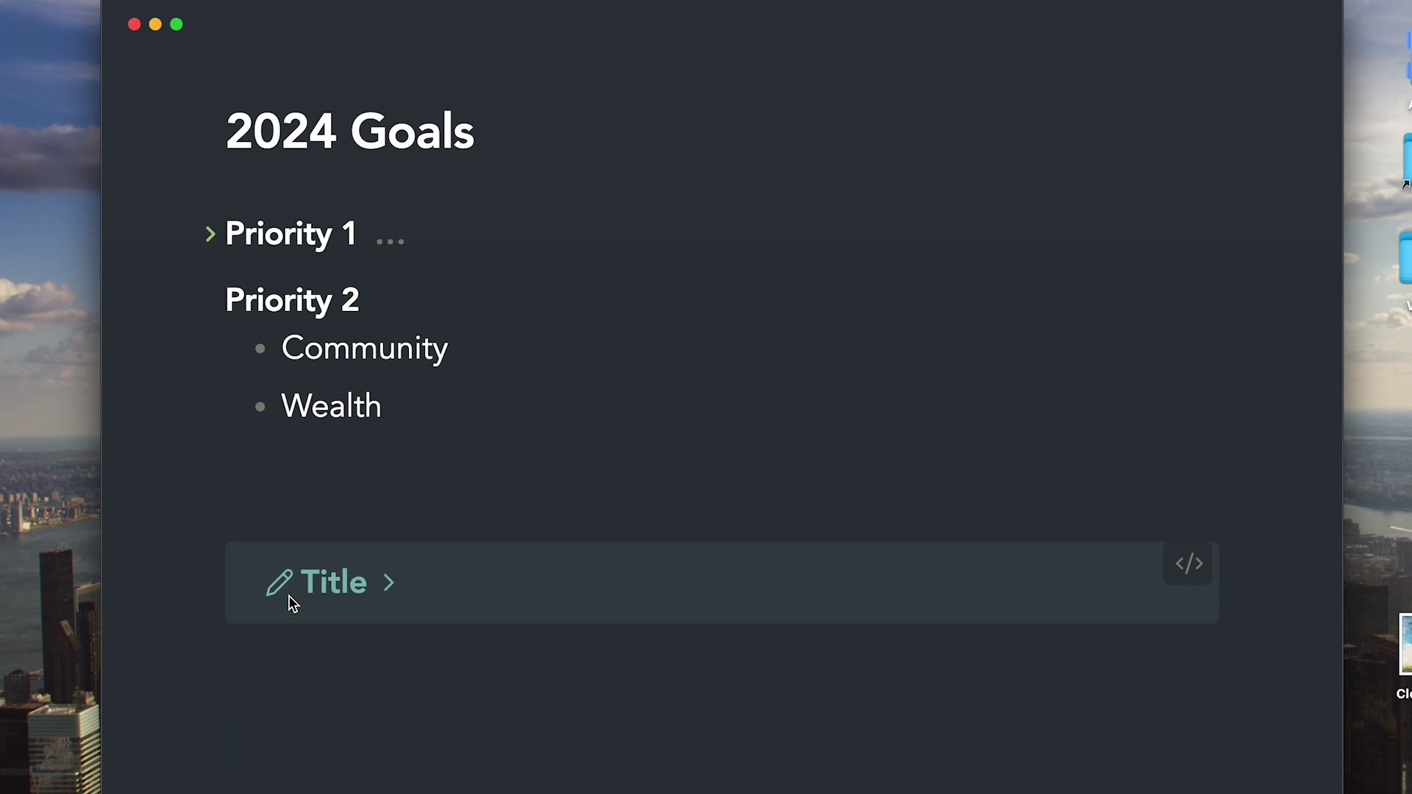
Change the callout type to Warning and test expanding and collapsing it
click(293, 602)
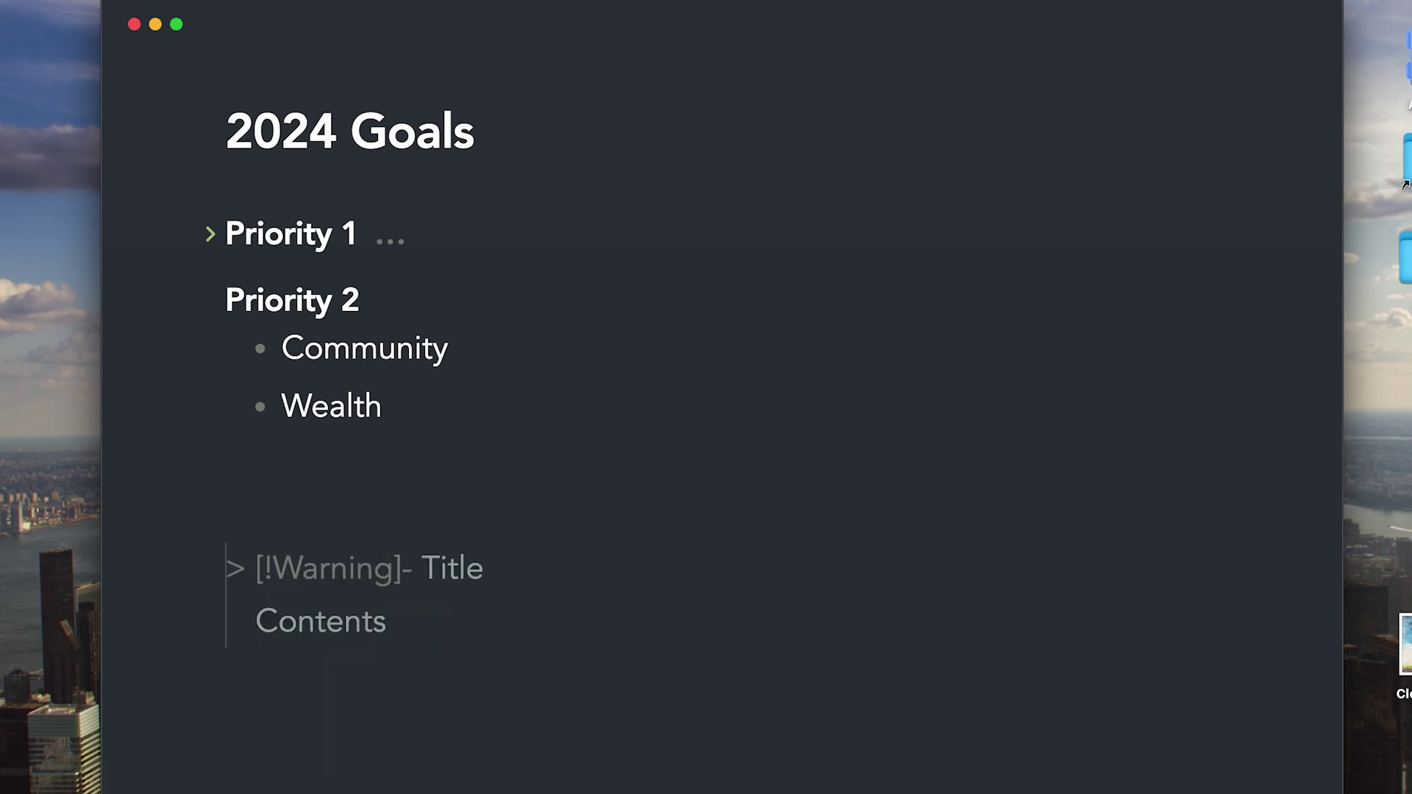
click(225, 650)
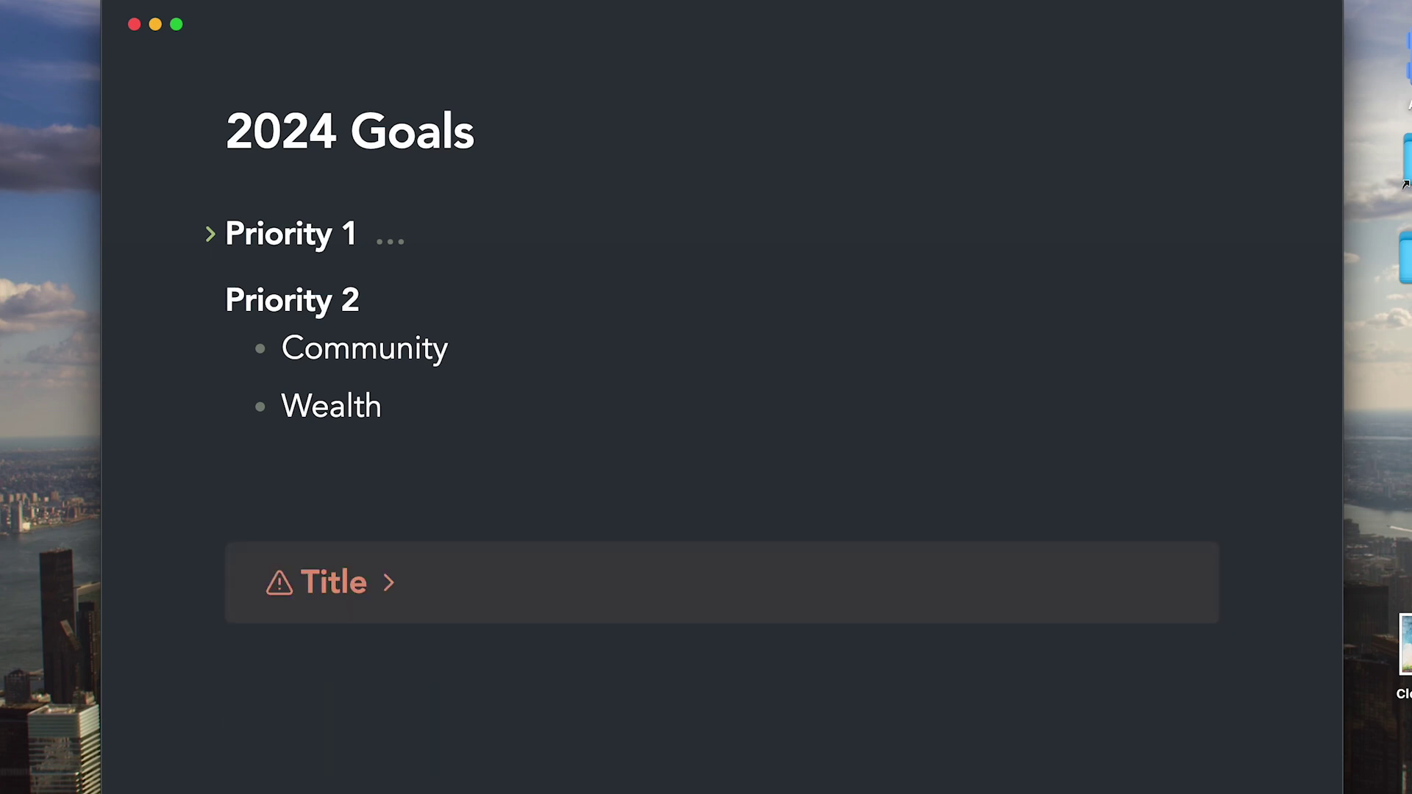
click(297, 582)
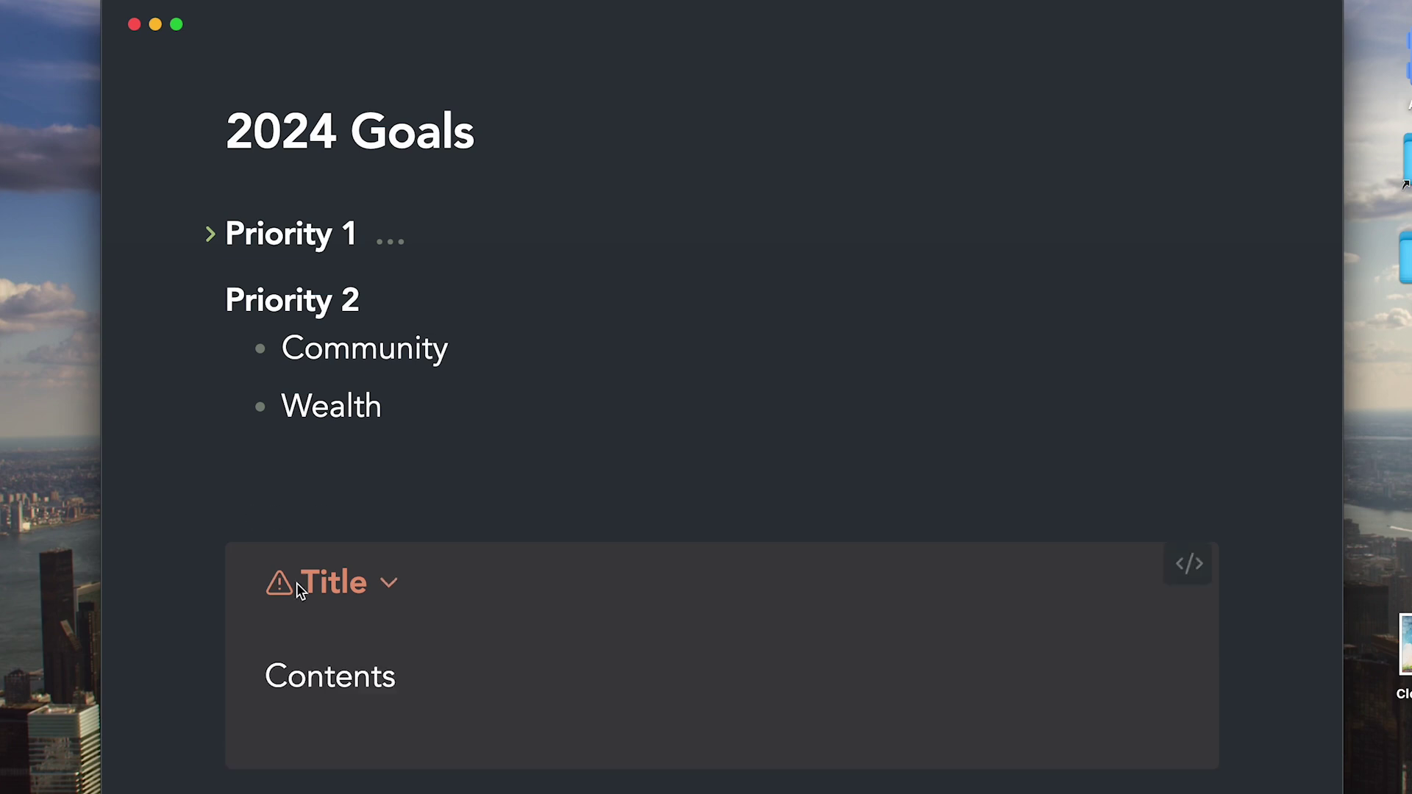
click(297, 583)
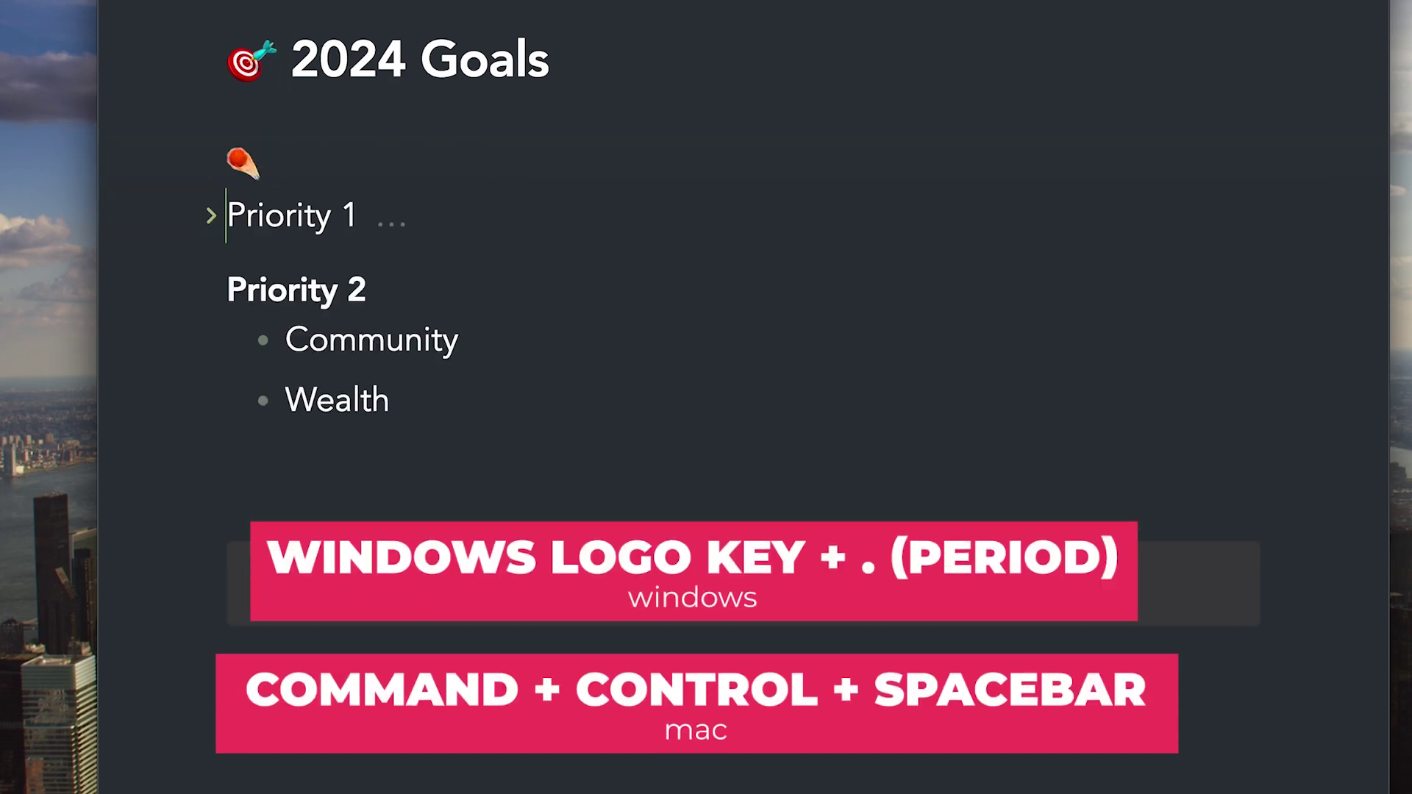
Attach the emoji to the Priority 1 heading and add ⭐ before Priority 2
key(BackSpace)
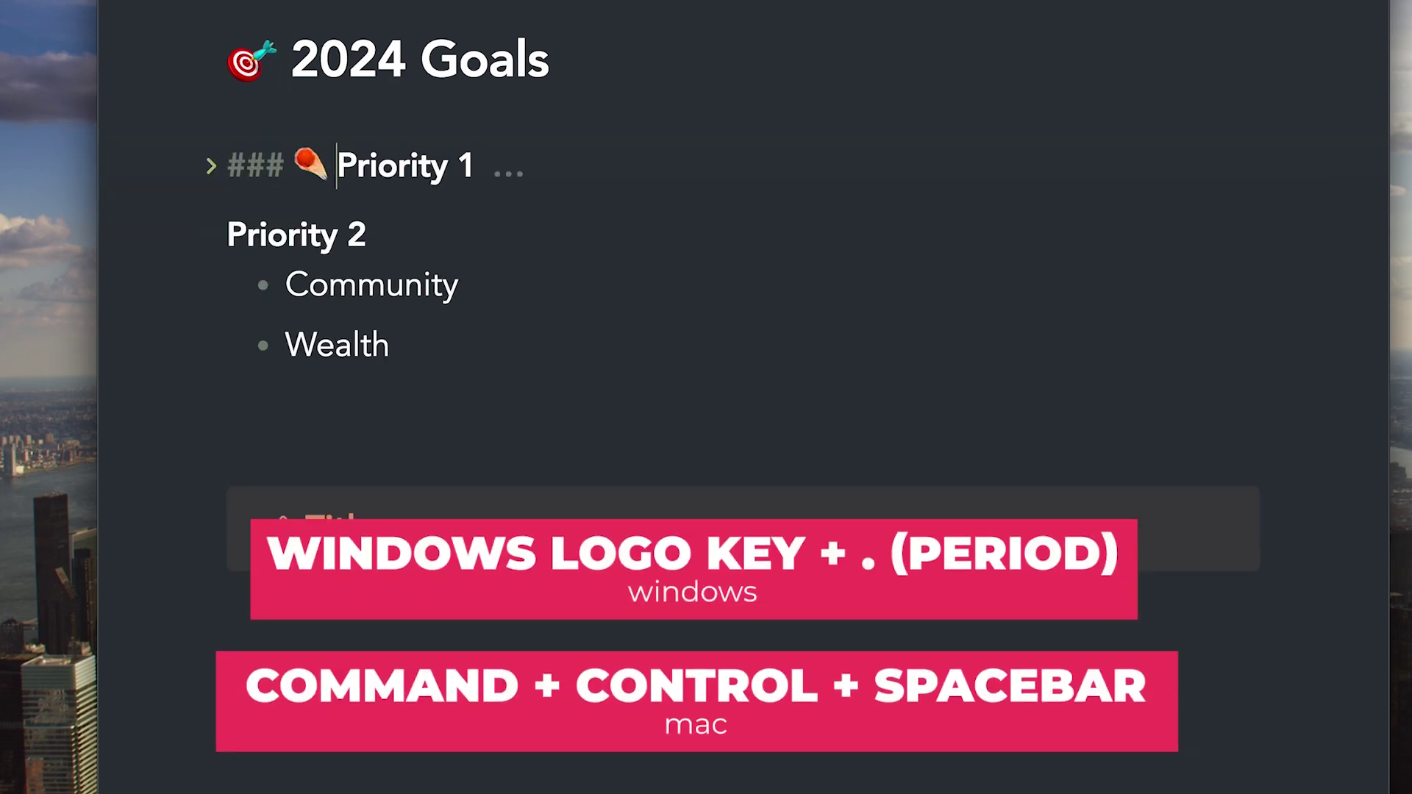
key(Down)
text(⭐)
click(335, 344)
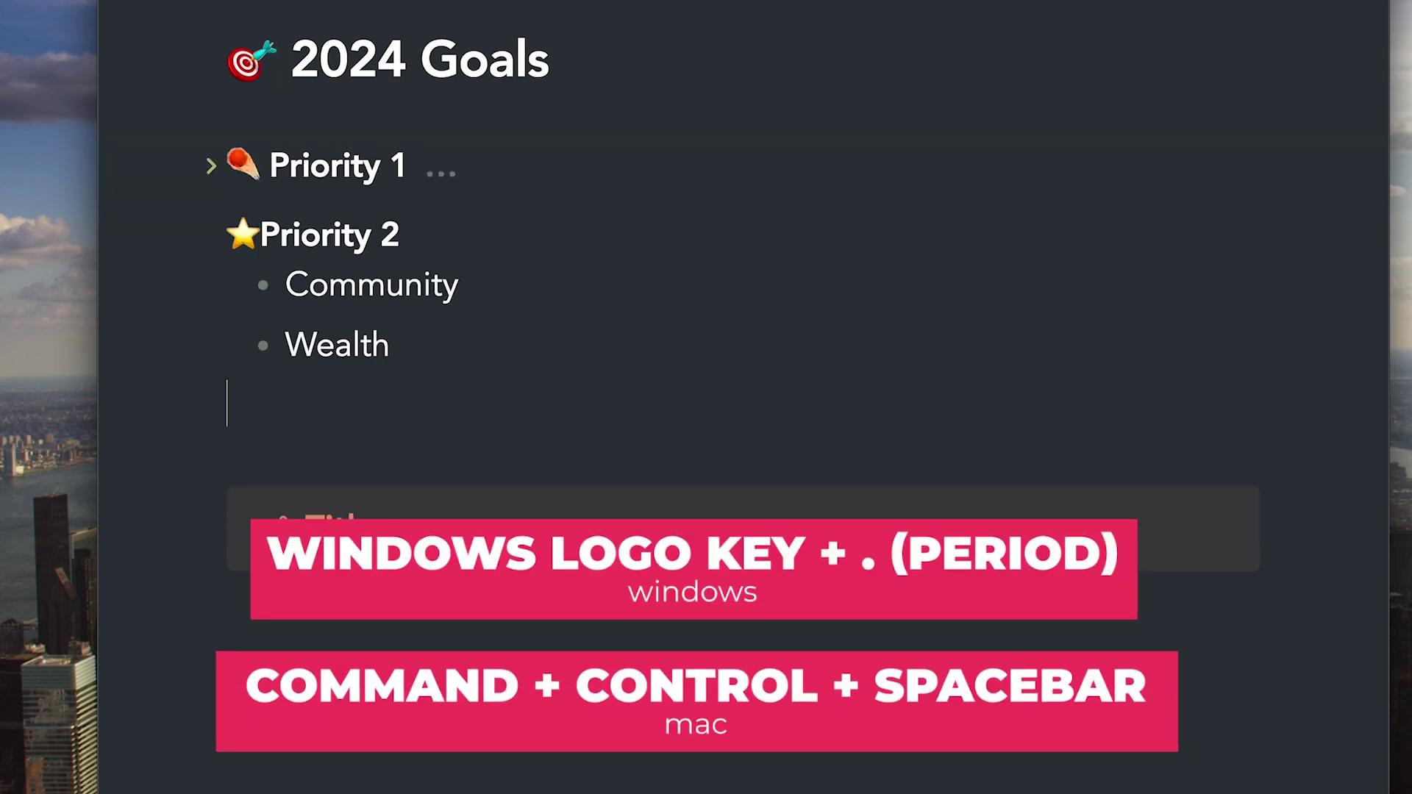